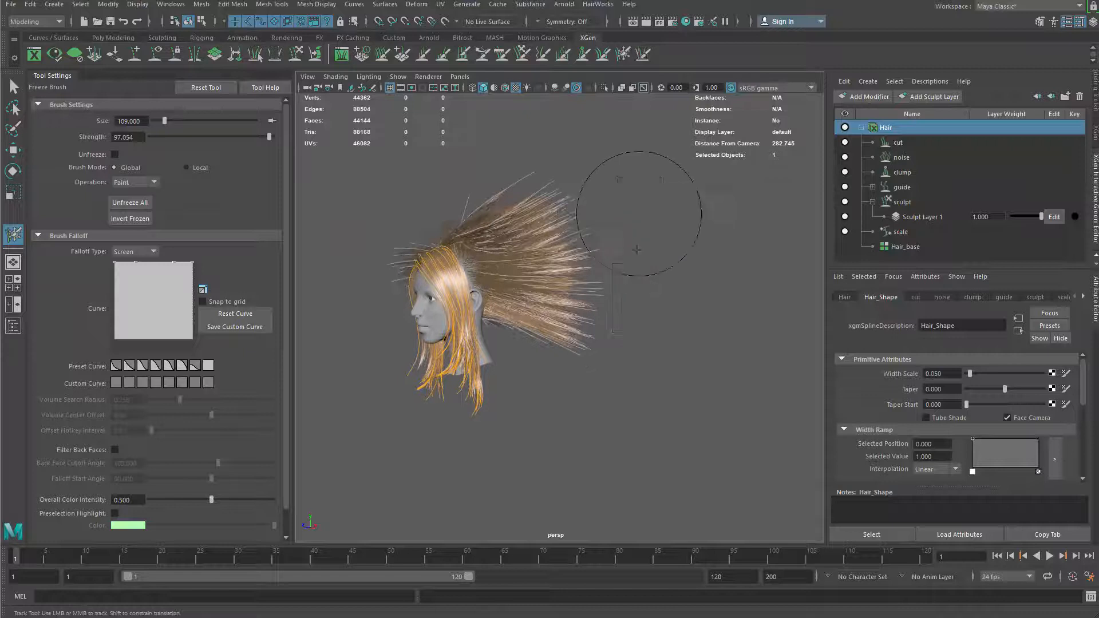
Comb the unfrozen back hair into one straight mass away from the head using the Comb brush at size 329
{"action": "left_click", "coordinate": [501, 53]}
{"action": "key", "text": "b"}
{"action": "mouse_move", "coordinate": [481, 287]}
{"action": "left_mouse_down"}
{"action": "mouse_move", "coordinate": [619, 269]}
{"action": "mouse_move", "coordinate": [529, 256]}
{"action": "left_mouse_up"}
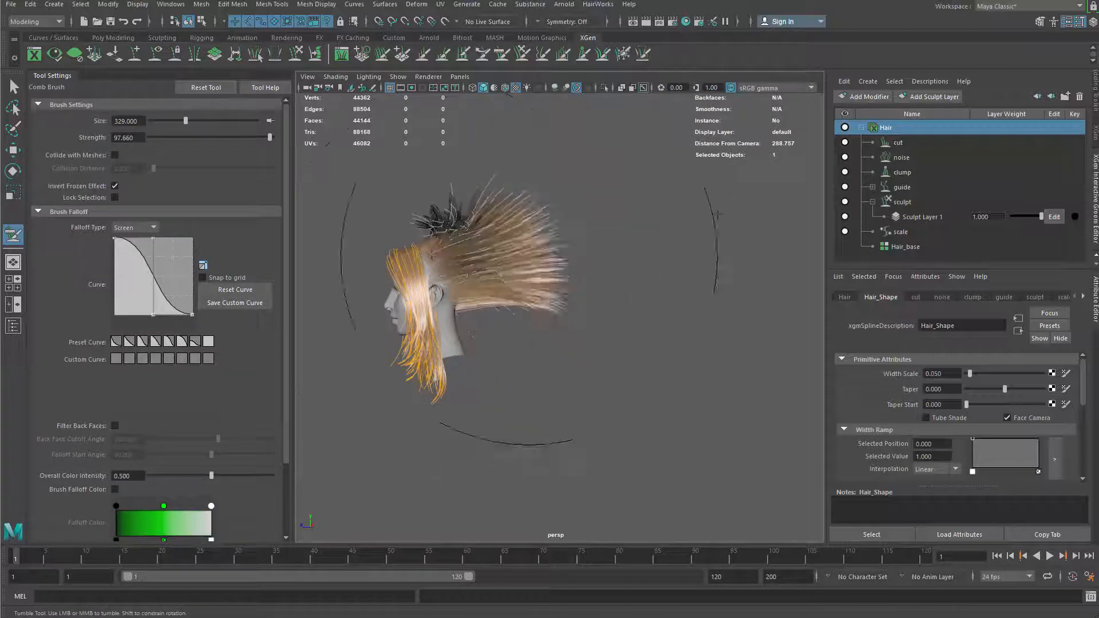
{"action": "left_click_drag", "start_coordinate": [431, 254], "coordinate": [749, 246], "text": "alt"}
{"action": "left_click_drag", "start_coordinate": [670, 240], "coordinate": [538, 310], "text": "alt"}
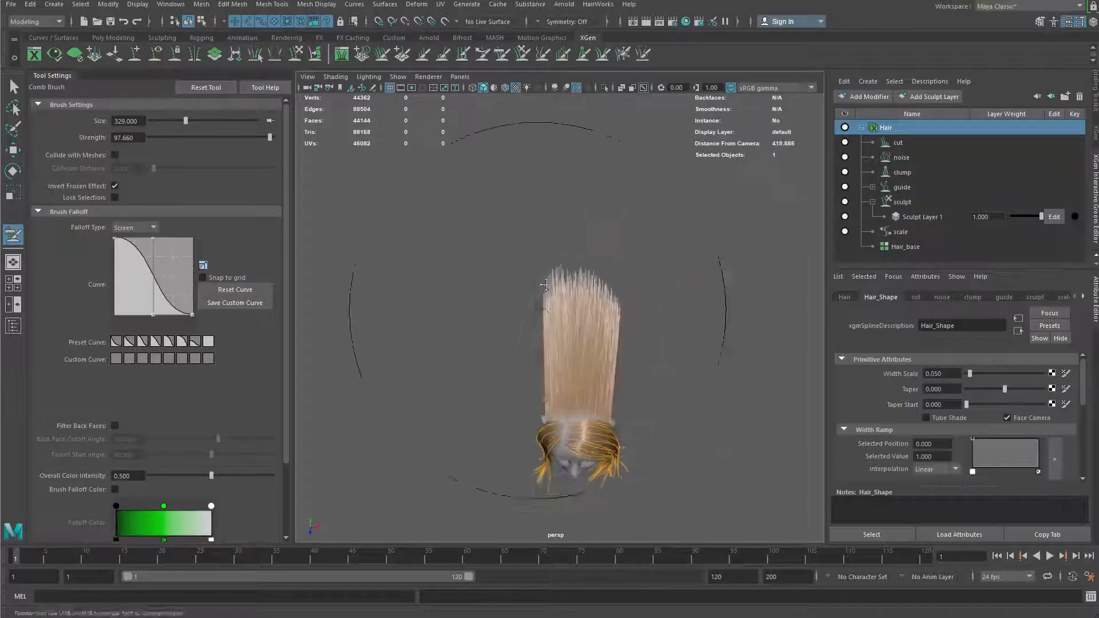
{"action": "scroll", "coordinate": [544, 284], "scroll_direction": "up", "scroll_amount": 3}
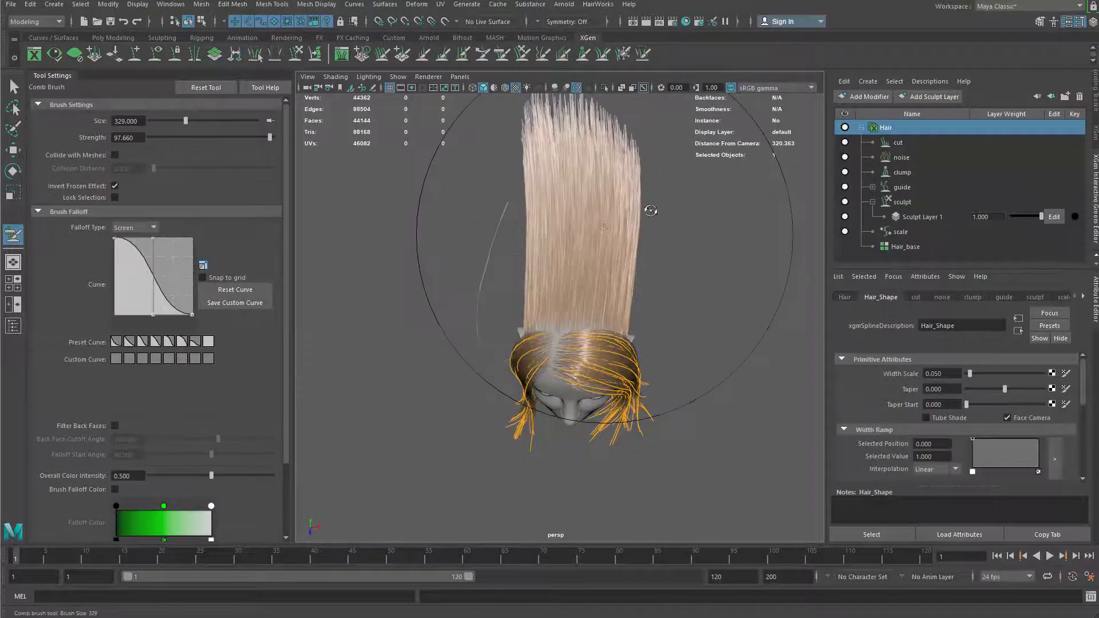
{"action": "mouse_move", "coordinate": [650, 210]}
{"action": "left_mouse_down", "text": "alt"}
{"action": "mouse_move", "coordinate": [578, 309]}
{"action": "mouse_move", "coordinate": [577, 334]}
{"action": "left_mouse_up", "text": "alt"}
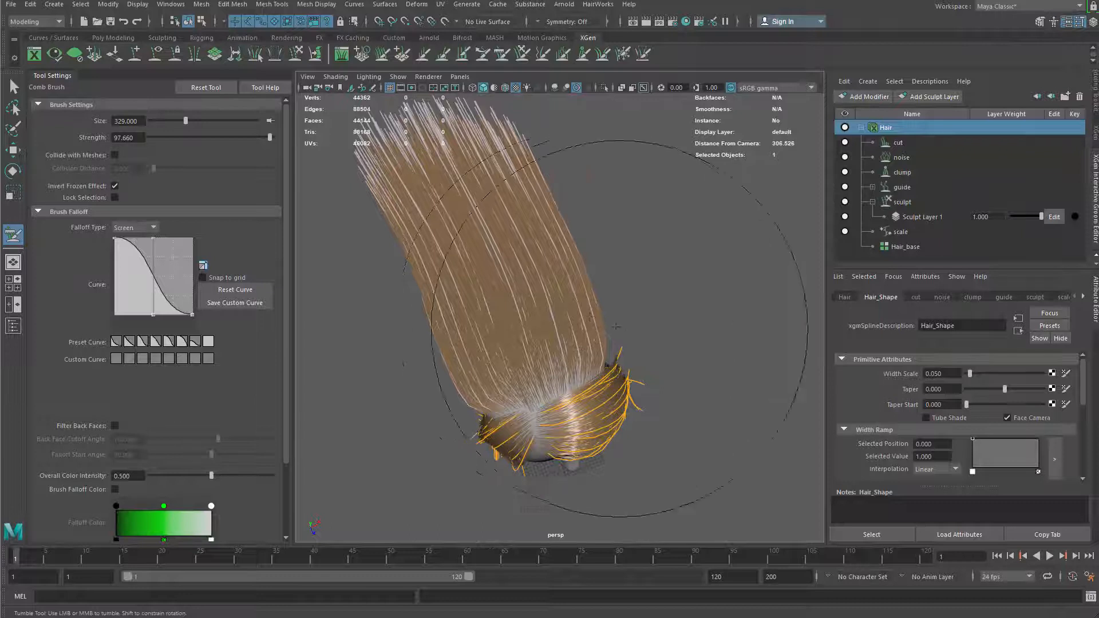
{"action": "left_click_drag", "start_coordinate": [616, 325], "coordinate": [598, 218], "text": "alt"}
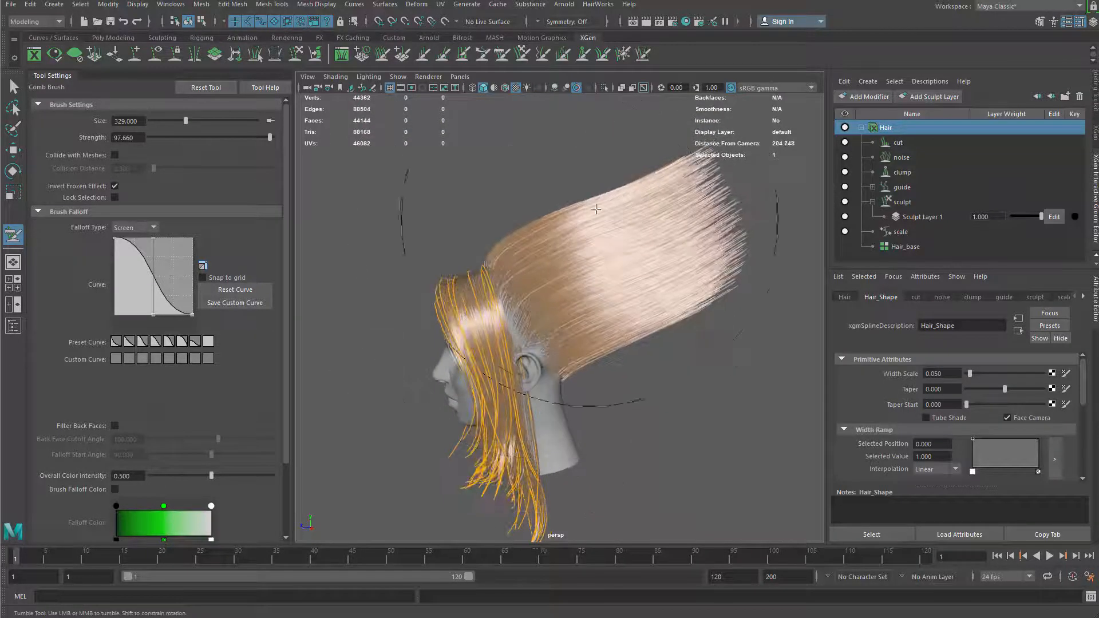
Comb the swept-back ends downward and round out the lower back hair with the Comb brush at size 208
{"action": "middle_click_drag", "start_coordinate": [596, 209], "coordinate": [561, 222], "text": "alt"}
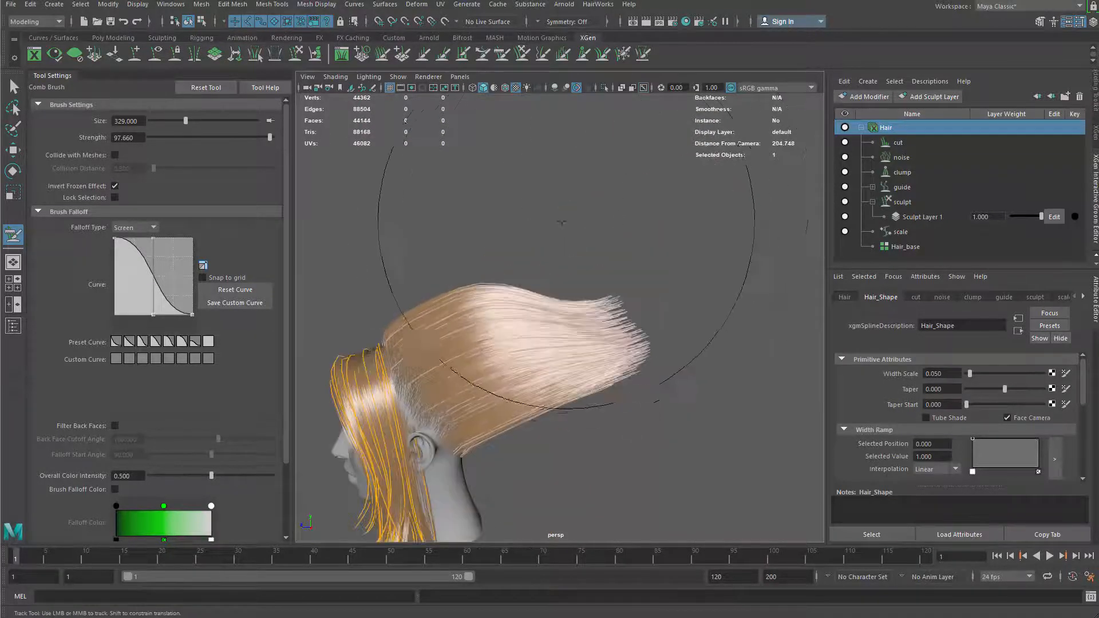
{"action": "left_click_drag", "start_coordinate": [561, 222], "coordinate": [574, 263]}
{"action": "middle_click_drag", "start_coordinate": [582, 221], "coordinate": [660, 118], "text": "alt"}
{"action": "key", "text": "b"}
{"action": "left_click_drag", "start_coordinate": [563, 337], "coordinate": [495, 336]}
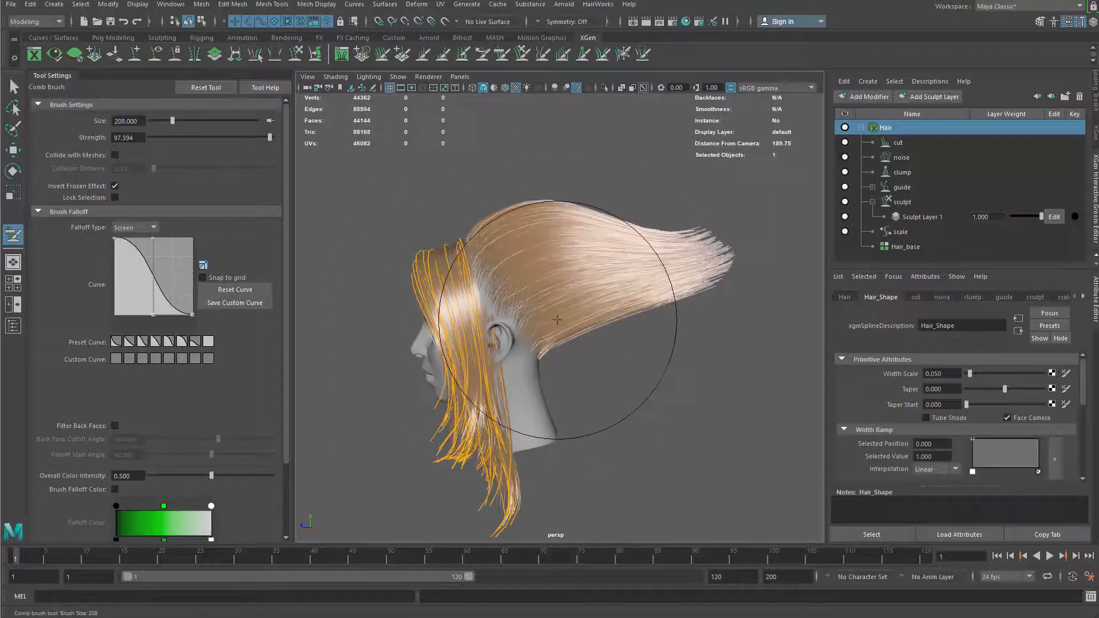
{"action": "mouse_move", "coordinate": [557, 319]}
{"action": "left_mouse_down"}
{"action": "mouse_move", "coordinate": [564, 338]}
{"action": "mouse_move", "coordinate": [574, 320]}
{"action": "mouse_move", "coordinate": [584, 353]}
{"action": "left_mouse_up"}
Gather the back hair into a ponytail from the side and above with the Comb brush at size 161
{"action": "key", "text": "b"}
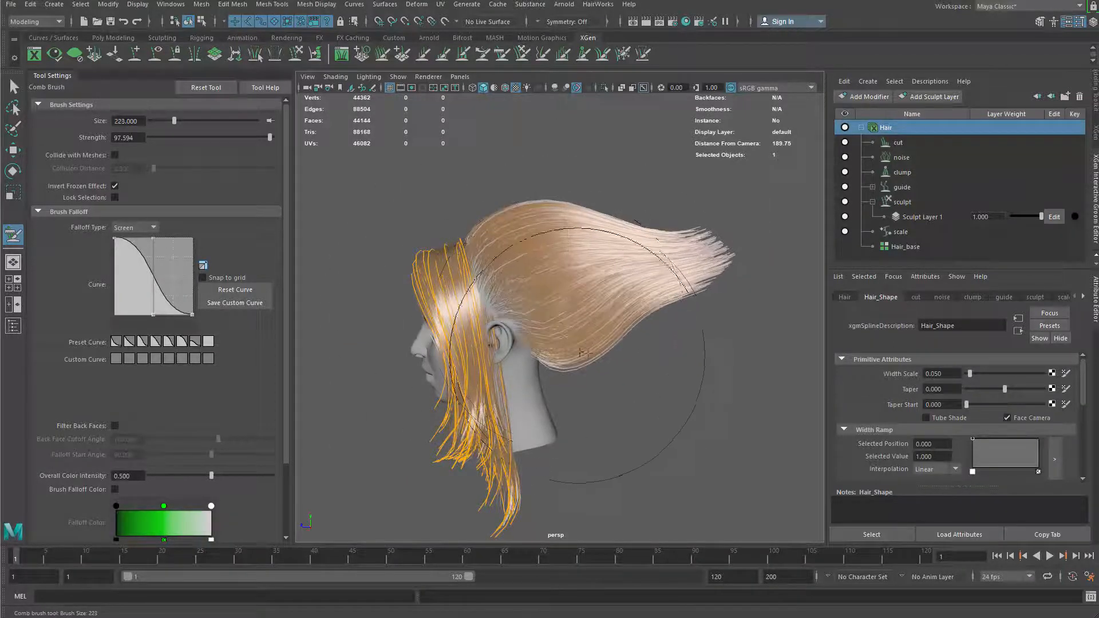
{"action": "mouse_move", "coordinate": [662, 338]}
{"action": "left_mouse_down"}
{"action": "mouse_move", "coordinate": [706, 305]}
{"action": "mouse_move", "coordinate": [653, 205]}
{"action": "mouse_move", "coordinate": [673, 198]}
{"action": "left_mouse_up"}
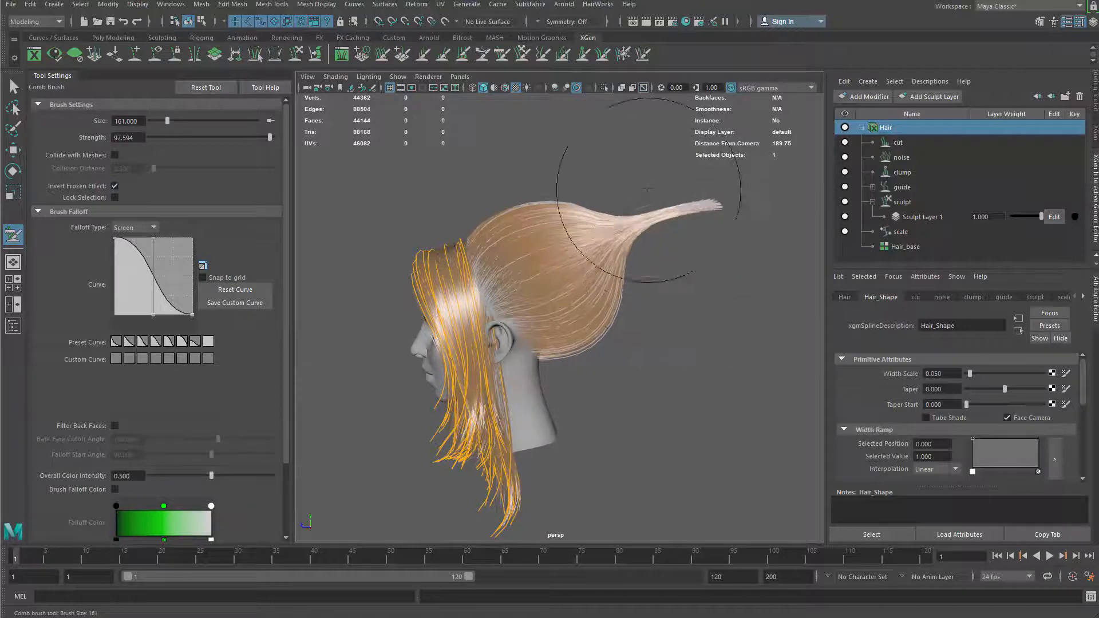
{"action": "left_click_drag", "start_coordinate": [677, 266], "coordinate": [706, 249], "text": "alt"}
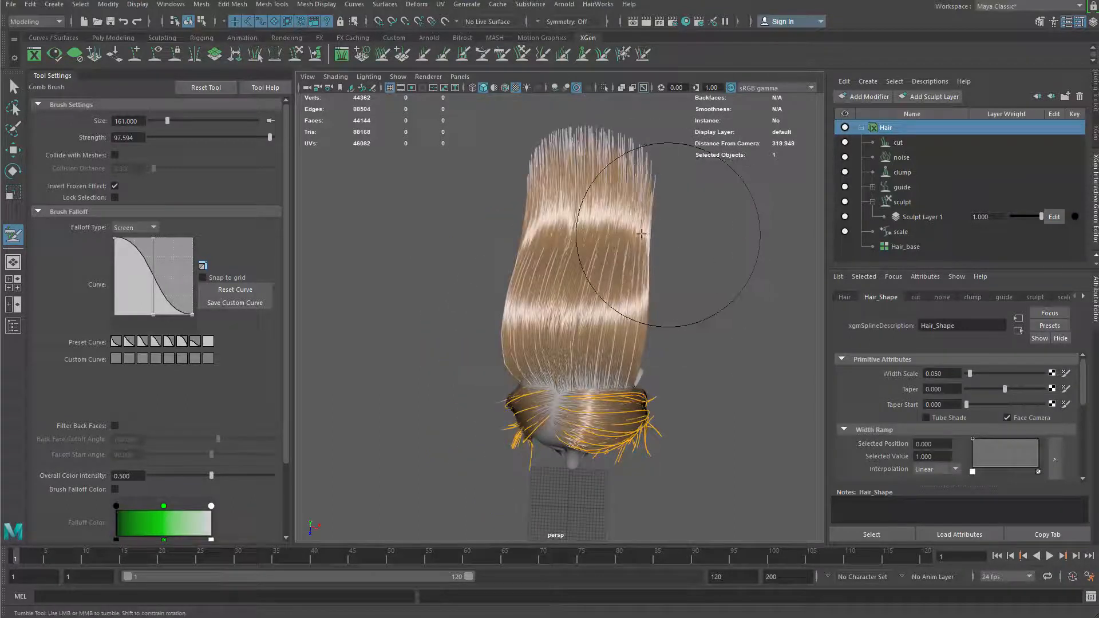
{"action": "mouse_move", "coordinate": [641, 233]}
{"action": "left_mouse_down", "text": "alt"}
{"action": "mouse_move", "coordinate": [471, 221]}
{"action": "mouse_move", "coordinate": [521, 241]}
{"action": "mouse_move", "coordinate": [521, 252]}
{"action": "left_mouse_up", "text": "alt"}
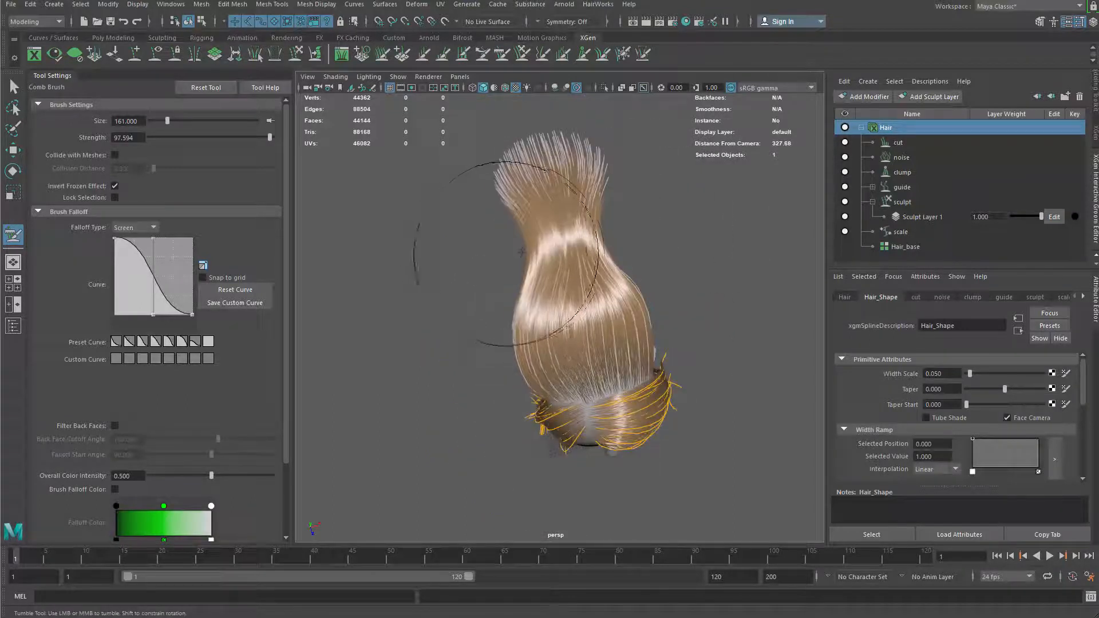
{"action": "left_click_drag", "start_coordinate": [607, 232], "coordinate": [584, 234]}
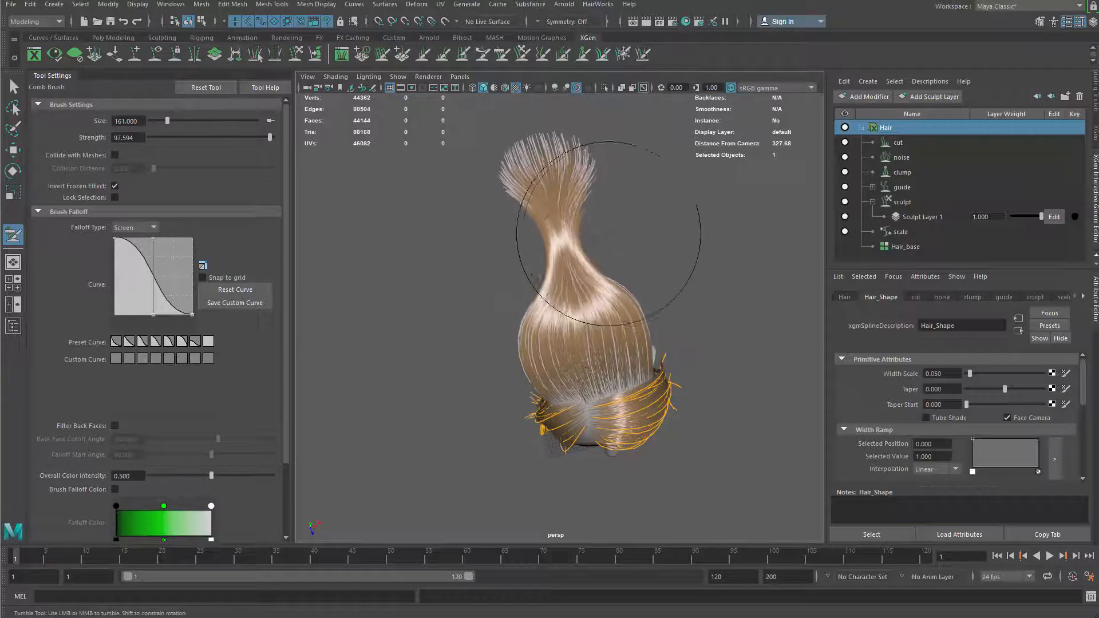
Tighten the ponytail's base from the side and comb the hair at the nape closer to the neck
{"action": "left_click_drag", "start_coordinate": [540, 336], "coordinate": [464, 211], "text": "alt"}
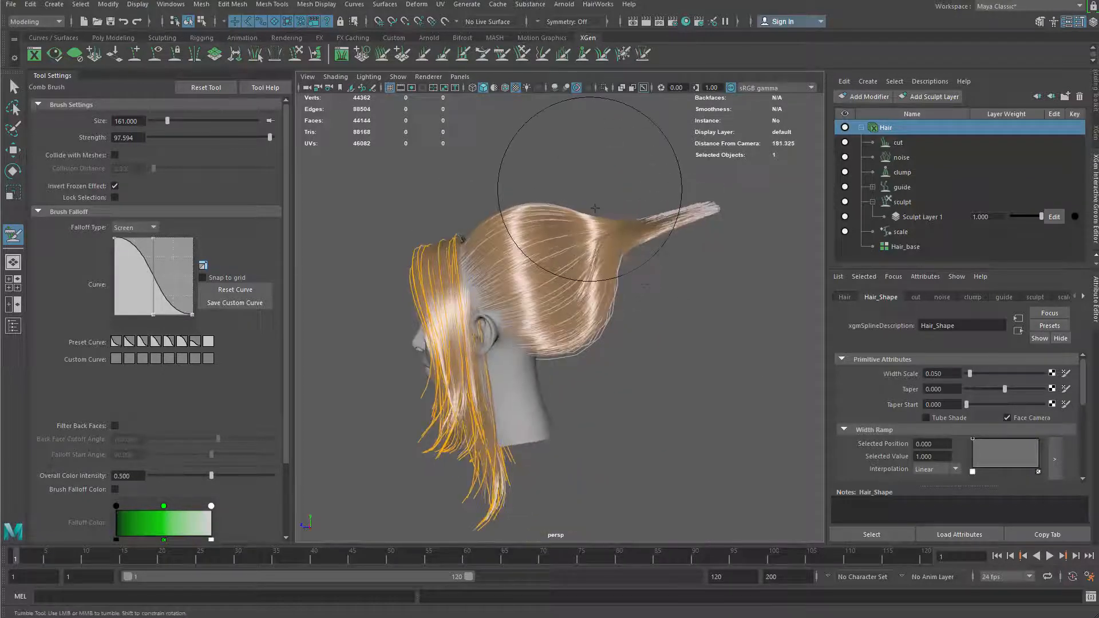
{"action": "left_click_drag", "start_coordinate": [647, 291], "coordinate": [621, 269]}
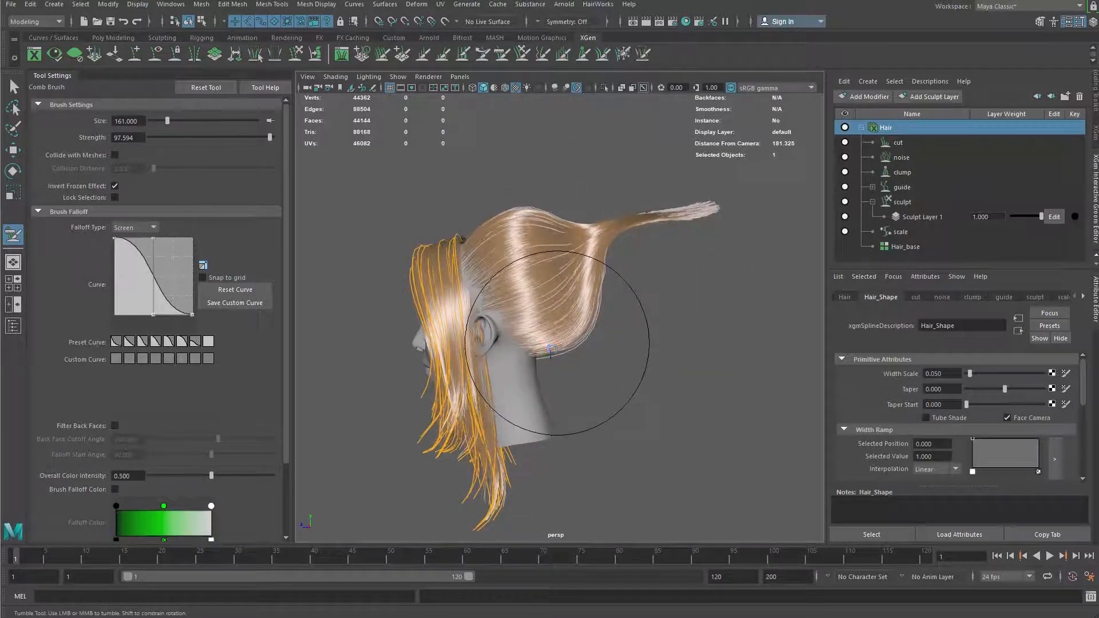
{"action": "mouse_move", "coordinate": [550, 350]}
{"action": "left_mouse_down"}
{"action": "mouse_move", "coordinate": [572, 321]}
{"action": "mouse_move", "coordinate": [606, 315]}
{"action": "mouse_move", "coordinate": [647, 217]}
{"action": "mouse_move", "coordinate": [618, 217]}
{"action": "mouse_move", "coordinate": [748, 238]}
{"action": "mouse_move", "coordinate": [617, 340]}
{"action": "mouse_move", "coordinate": [566, 352]}
{"action": "left_mouse_up"}
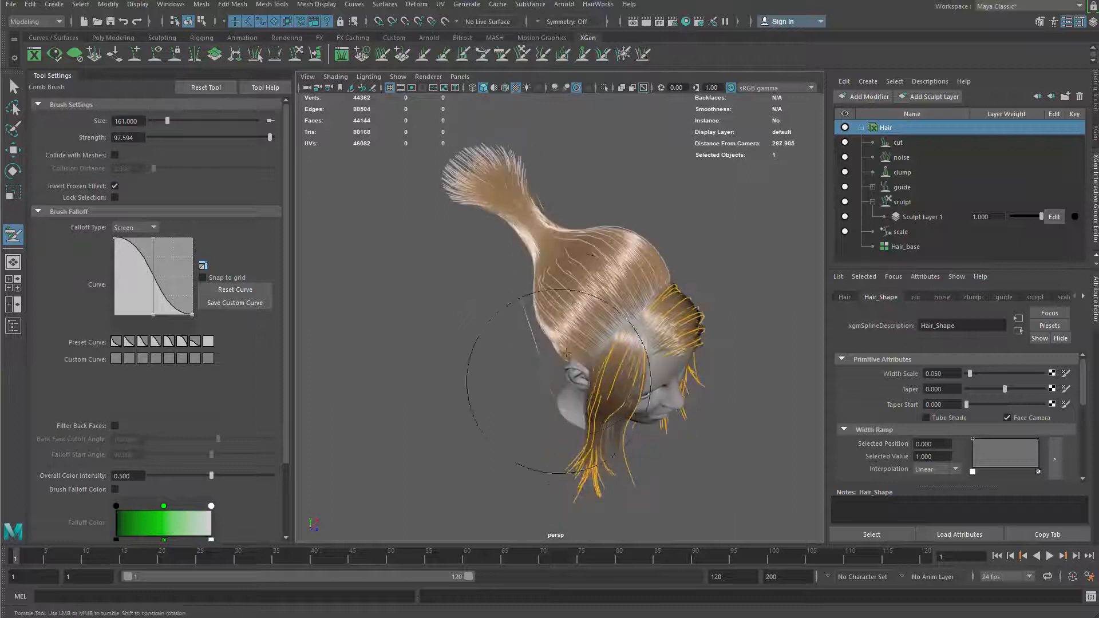
Smooth the gathered back hair and ponytail with the Smooth brush at size 123
{"action": "right_click_drag", "start_coordinate": [566, 354], "coordinate": [555, 296], "text": "alt"}
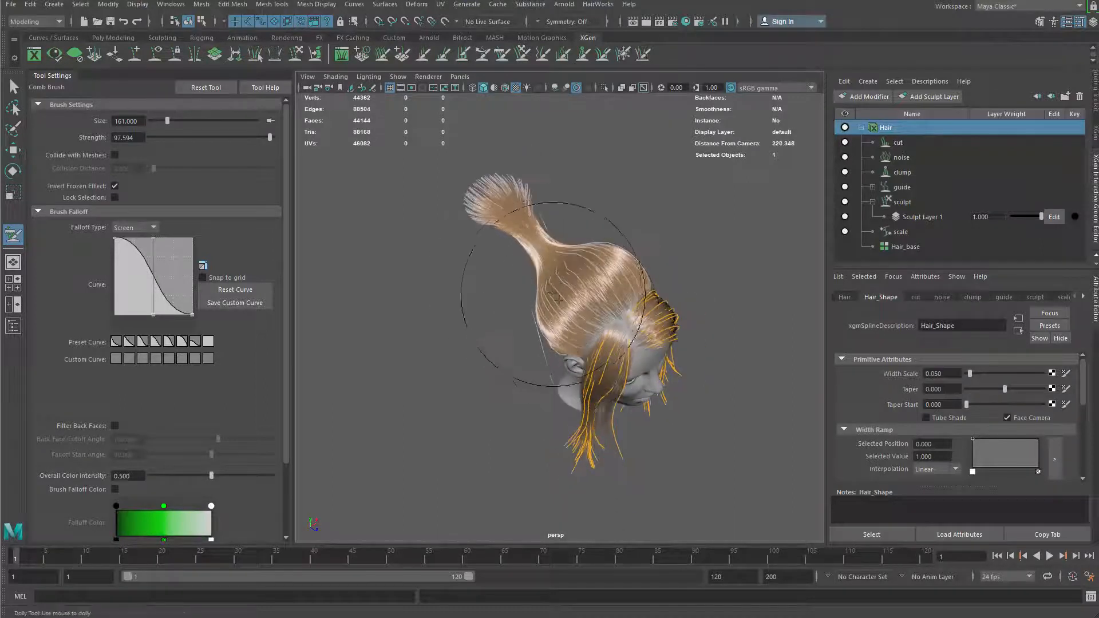
{"action": "mouse_move", "coordinate": [555, 296]}
{"action": "left_mouse_down", "text": "alt"}
{"action": "mouse_move", "coordinate": [568, 341]}
{"action": "mouse_move", "coordinate": [535, 263]}
{"action": "left_mouse_up", "text": "alt"}
{"action": "right_click_drag", "start_coordinate": [534, 262], "coordinate": [633, 358], "text": "alt"}
{"action": "right_click", "coordinate": [640, 259]}
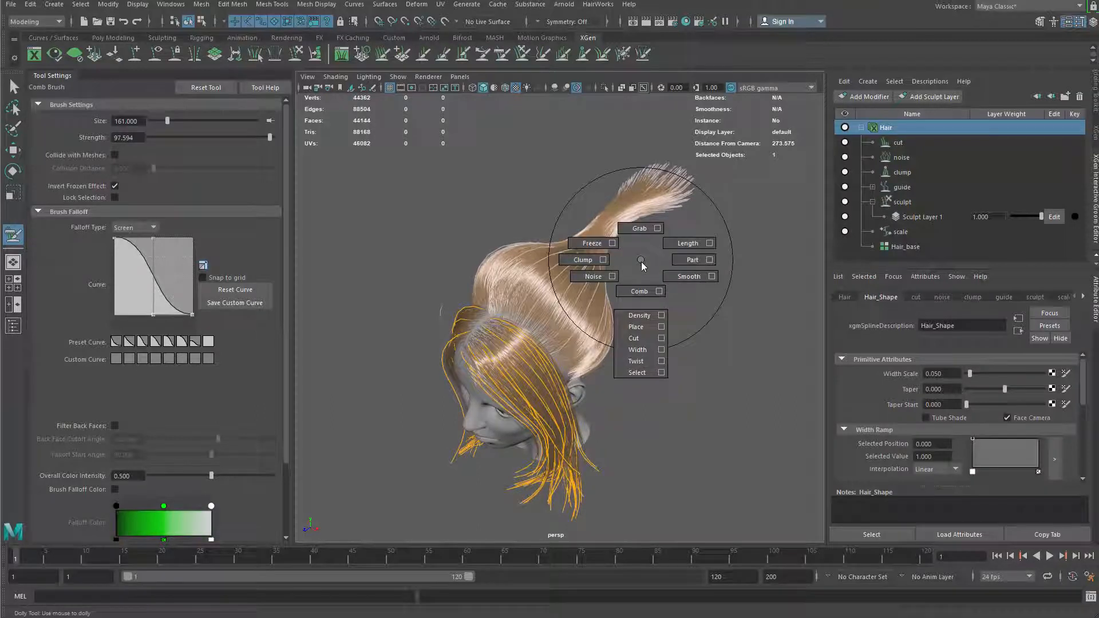
{"action": "right_click_drag", "start_coordinate": [677, 286], "coordinate": [651, 283]}
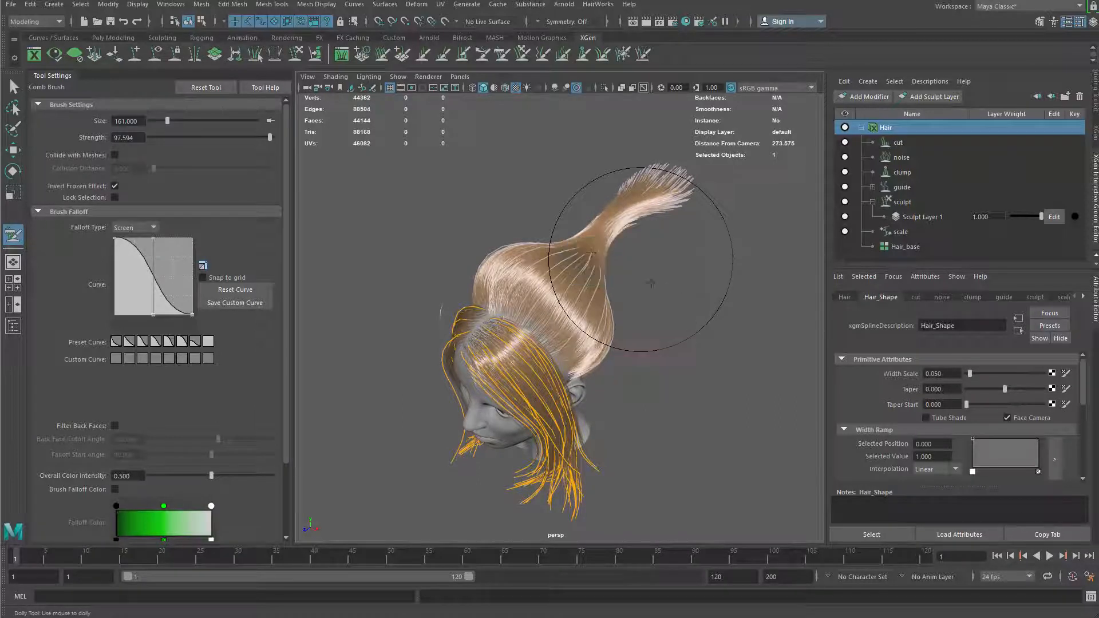
{"action": "mouse_move", "coordinate": [503, 274]}
{"action": "left_mouse_down", "text": "alt"}
{"action": "mouse_move", "coordinate": [558, 315]}
{"action": "mouse_move", "coordinate": [582, 277]}
{"action": "mouse_move", "coordinate": [519, 277]}
{"action": "mouse_move", "coordinate": [510, 324]}
{"action": "mouse_move", "coordinate": [553, 285]}
{"action": "left_mouse_up", "text": "alt"}
{"action": "key", "text": "b"}
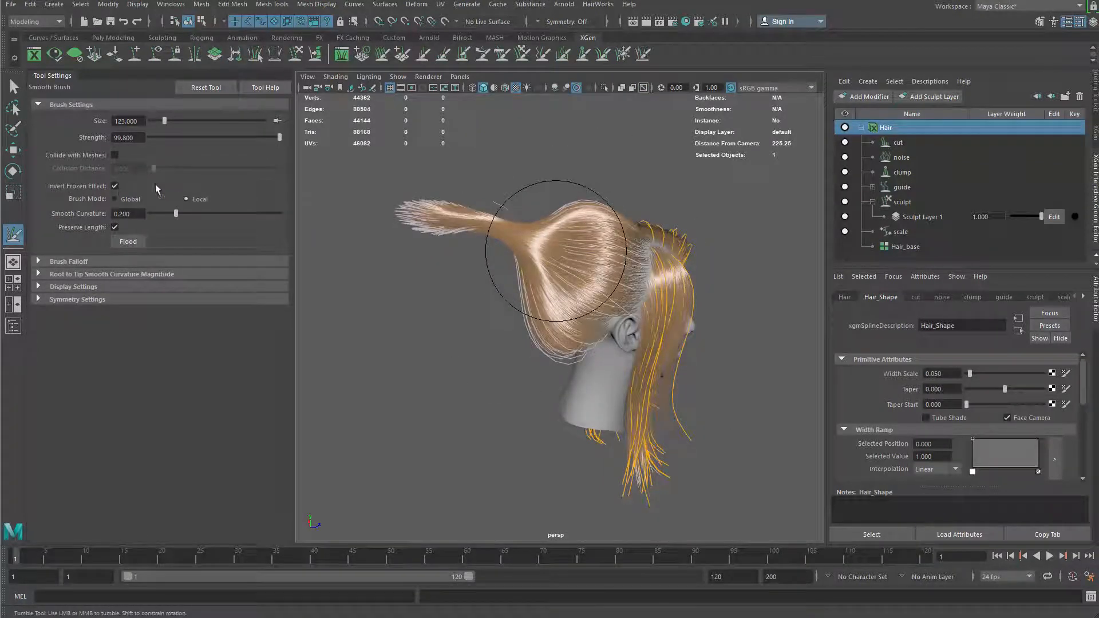
{"action": "left_click_drag", "start_coordinate": [502, 257], "coordinate": [386, 257], "text": "alt"}
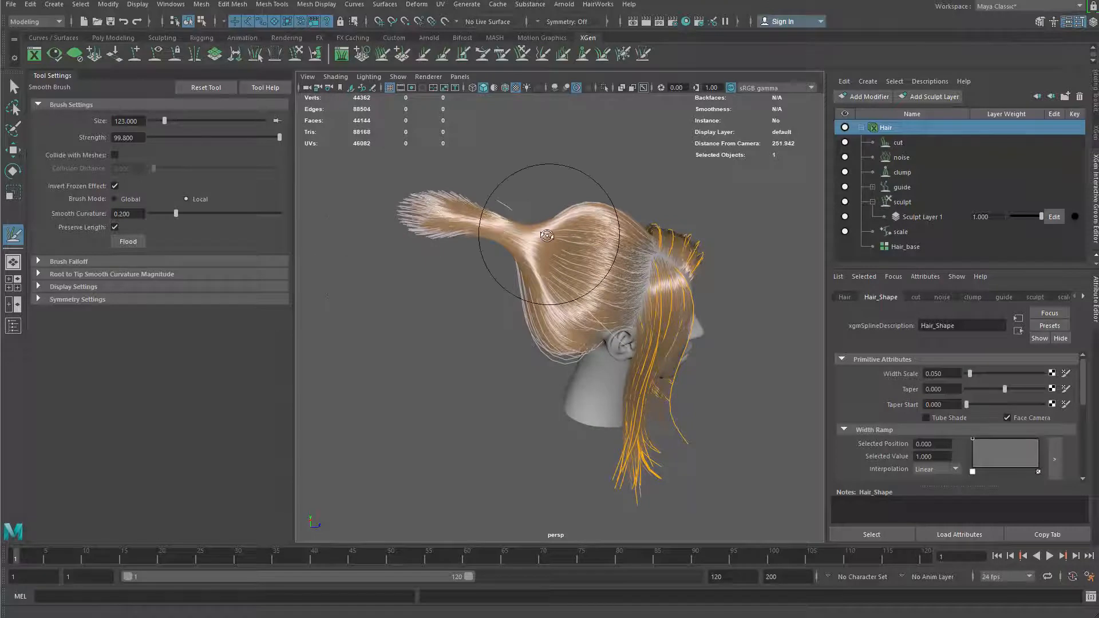
{"action": "left_click_drag", "start_coordinate": [567, 183], "coordinate": [546, 266], "text": "alt"}
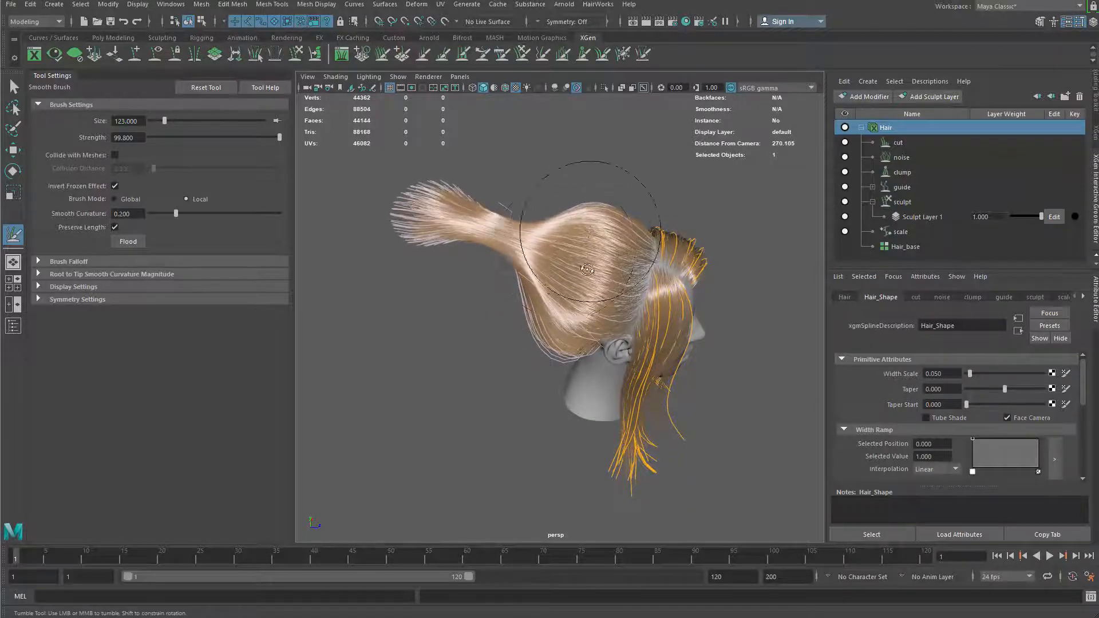
{"action": "left_click_drag", "start_coordinate": [590, 233], "coordinate": [577, 282], "text": "alt"}
{"action": "left_click_drag", "start_coordinate": [604, 210], "coordinate": [528, 254], "text": "alt"}
{"action": "right_click_drag", "start_coordinate": [559, 255], "coordinate": [533, 225], "text": "alt"}
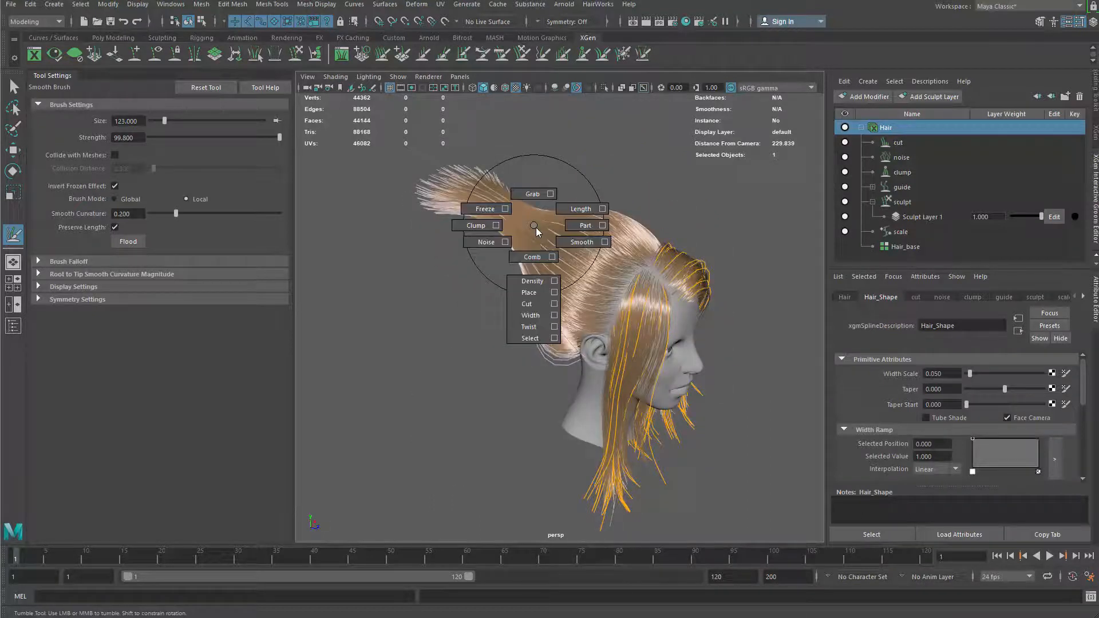
Comb the ponytail narrower from the side and above using the Comb brush at size 151
{"action": "left_click", "coordinate": [538, 266]}
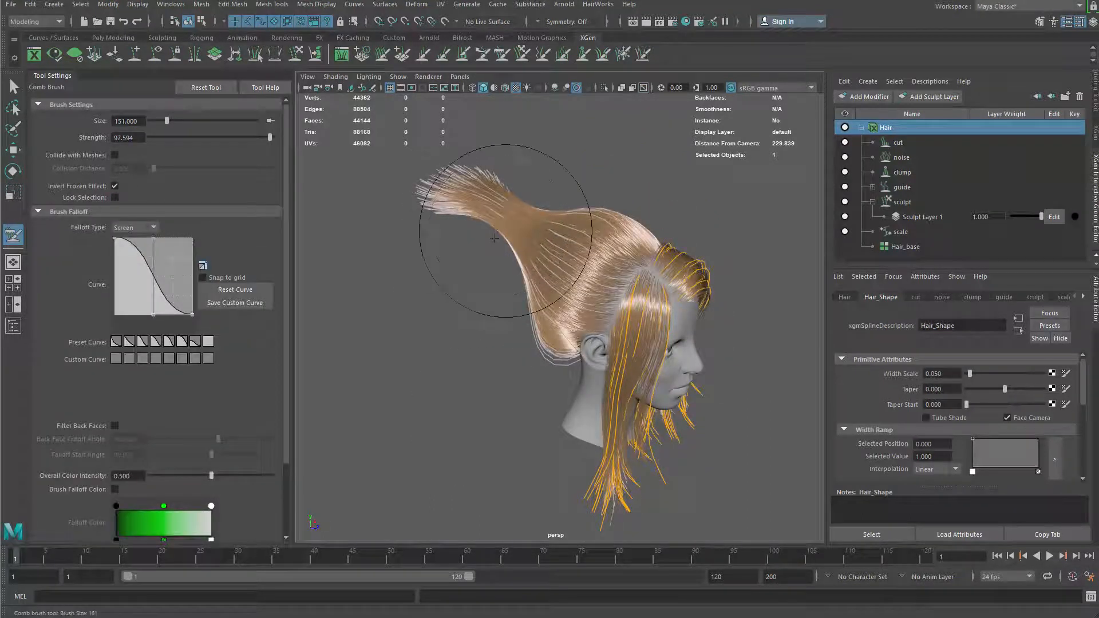
{"action": "left_click_drag", "start_coordinate": [514, 259], "coordinate": [499, 286], "text": "alt"}
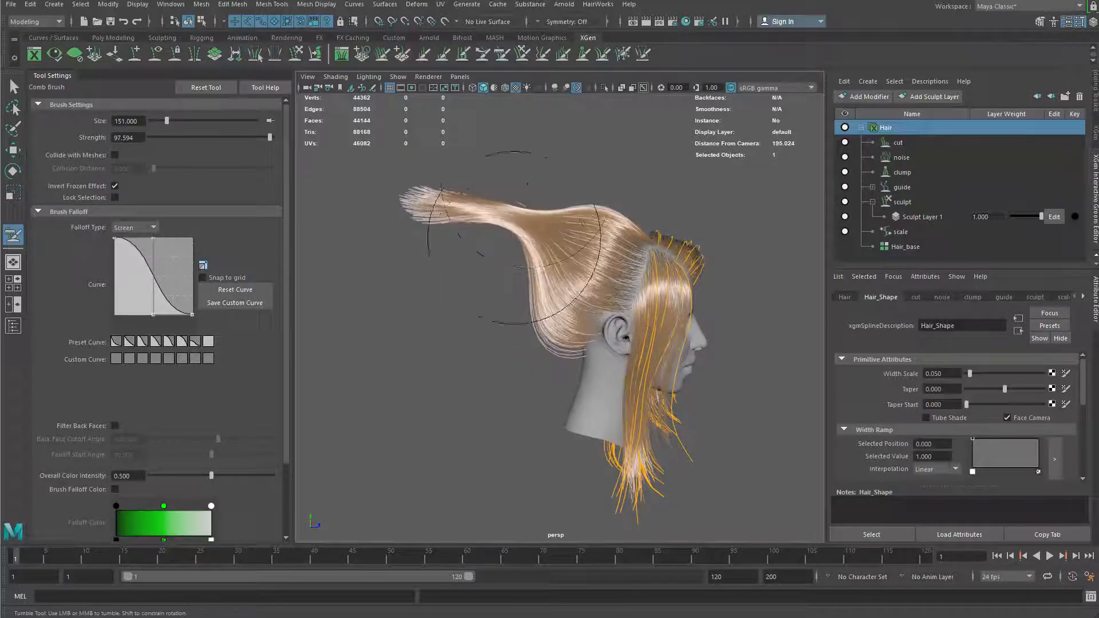
{"action": "mouse_move", "coordinate": [521, 192]}
{"action": "left_mouse_down", "text": "alt"}
{"action": "mouse_move", "coordinate": [530, 211]}
{"action": "mouse_move", "coordinate": [520, 243]}
{"action": "mouse_move", "coordinate": [480, 248]}
{"action": "left_mouse_up", "text": "alt"}
{"action": "left_click_drag", "start_coordinate": [496, 352], "coordinate": [486, 269]}
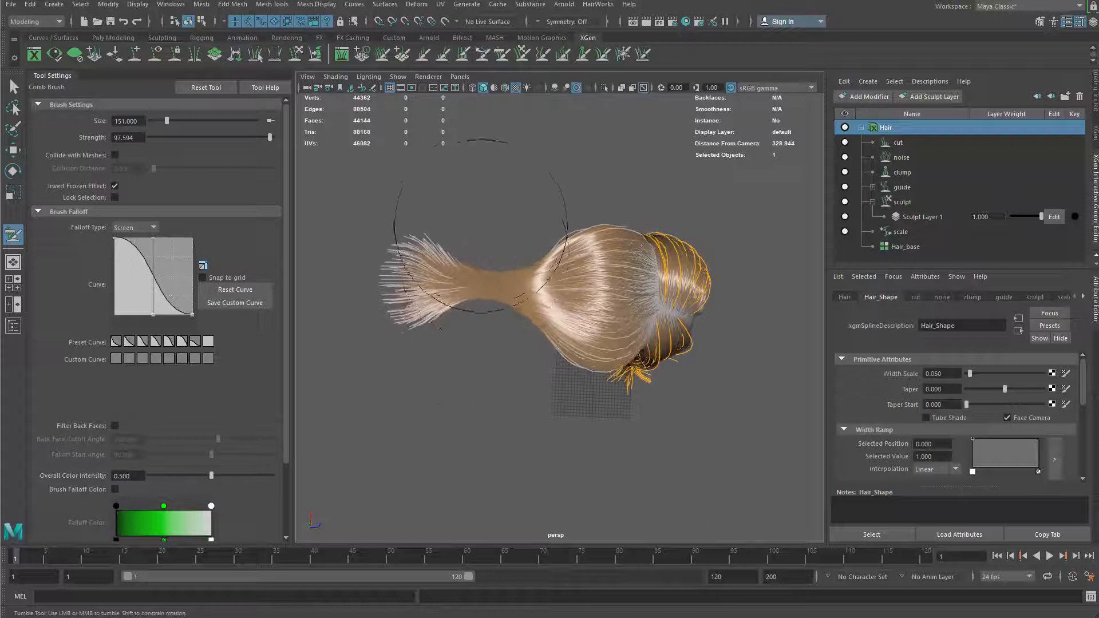
{"action": "mouse_move", "coordinate": [484, 228]}
{"action": "left_mouse_down"}
{"action": "mouse_move", "coordinate": [486, 335]}
{"action": "mouse_move", "coordinate": [485, 266]}
{"action": "mouse_move", "coordinate": [501, 335]}
{"action": "mouse_move", "coordinate": [515, 196]}
{"action": "mouse_move", "coordinate": [513, 246]}
{"action": "left_mouse_up"}
{"action": "mouse_move", "coordinate": [513, 246]}
{"action": "left_mouse_down", "text": "alt"}
{"action": "mouse_move", "coordinate": [514, 269]}
{"action": "mouse_move", "coordinate": [482, 263]}
{"action": "mouse_move", "coordinate": [527, 207]}
{"action": "mouse_move", "coordinate": [533, 255]}
{"action": "mouse_move", "coordinate": [500, 166]}
{"action": "mouse_move", "coordinate": [507, 247]}
{"action": "mouse_move", "coordinate": [493, 236]}
{"action": "mouse_move", "coordinate": [510, 236]}
{"action": "left_mouse_up", "text": "alt"}
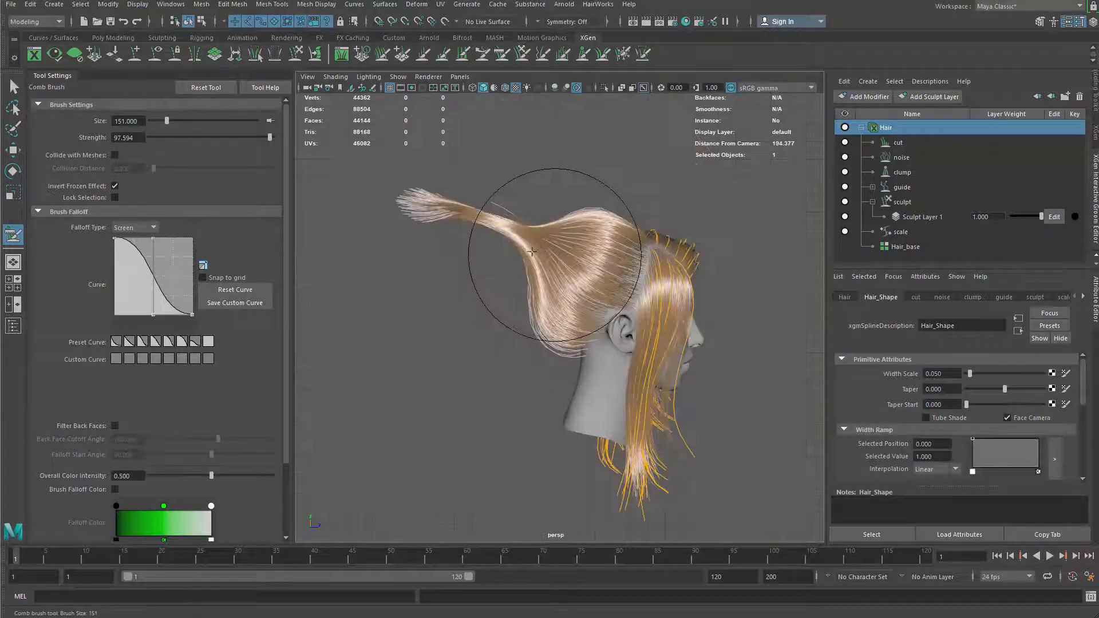
Undo the last comb stroke on the back hair and switch to the Smooth brush at size 60
{"action": "mouse_move", "coordinate": [531, 252]}
{"action": "left_mouse_down", "text": "alt"}
{"action": "mouse_move", "coordinate": [525, 276]}
{"action": "mouse_move", "coordinate": [538, 274]}
{"action": "mouse_move", "coordinate": [533, 265]}
{"action": "left_mouse_up", "text": "alt"}
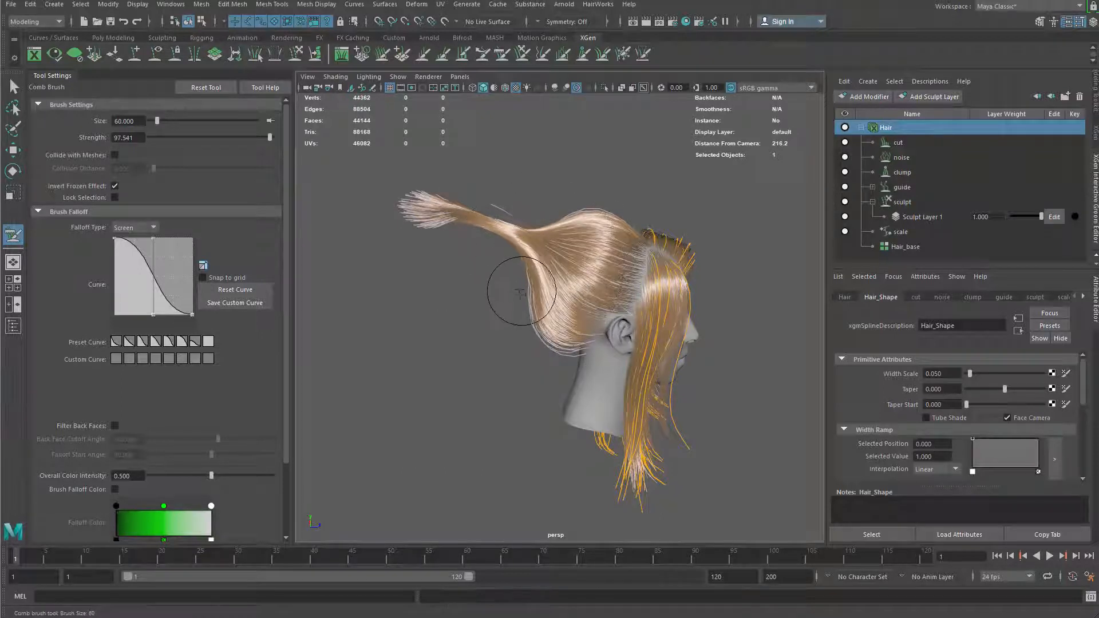
{"action": "key", "text": "ctrl+z"}
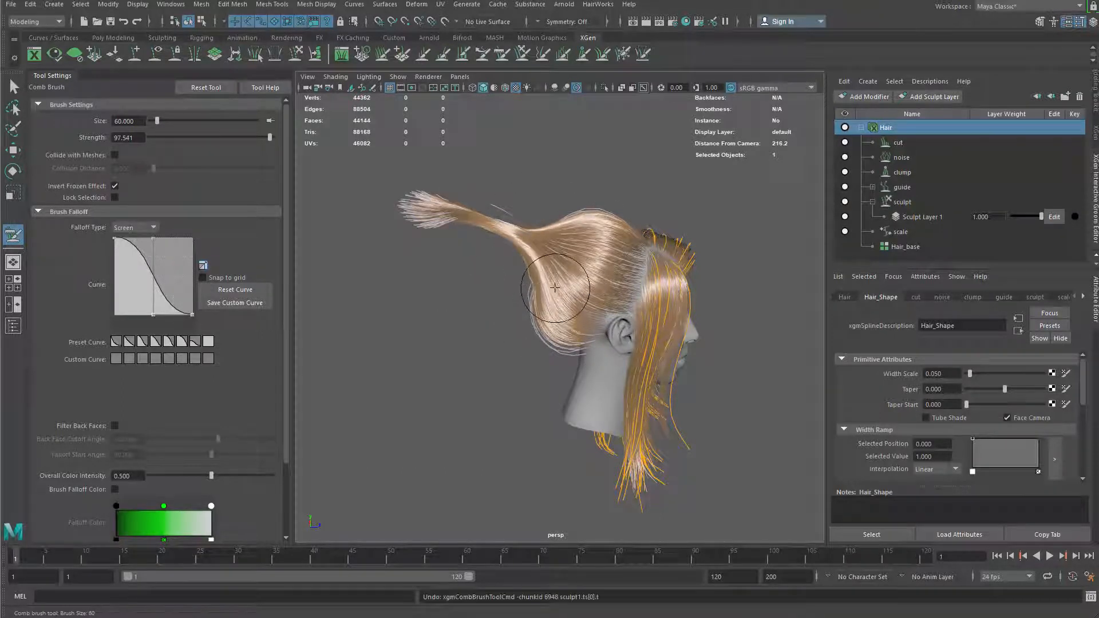
{"action": "right_click", "coordinate": [555, 289]}
{"action": "left_click", "coordinate": [603, 306]}
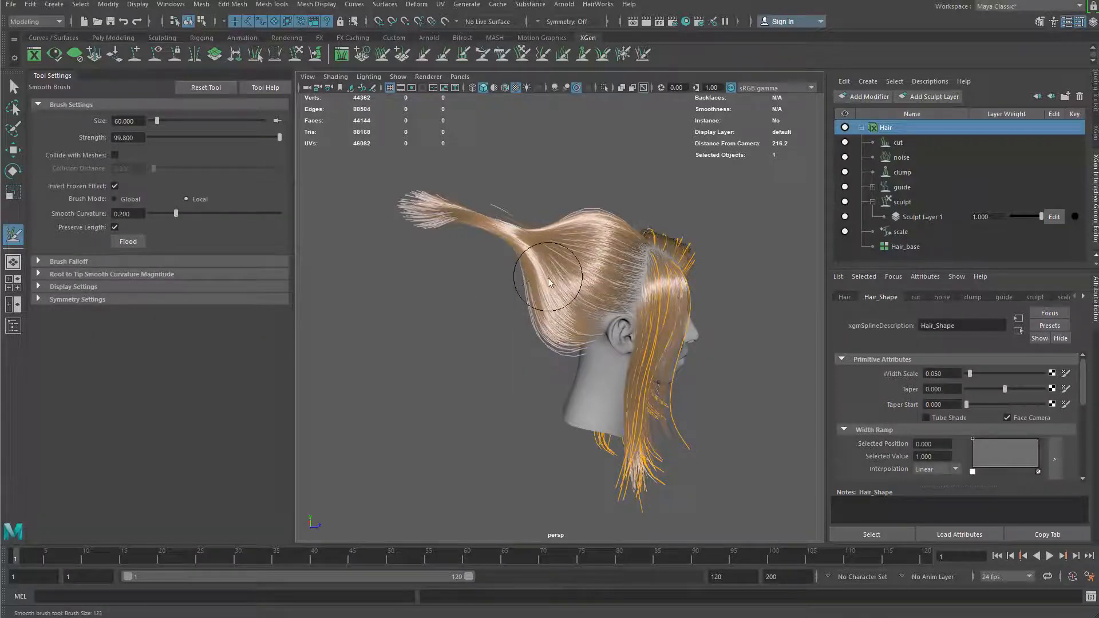
Reshape the hair around the ponytail's base with the Grab brush at size 104, undoing the last stroke
{"action": "right_click_drag", "start_coordinate": [548, 280], "coordinate": [544, 245]}
{"action": "key", "text": "b"}
{"action": "left_click_drag", "start_coordinate": [516, 253], "coordinate": [542, 255]}
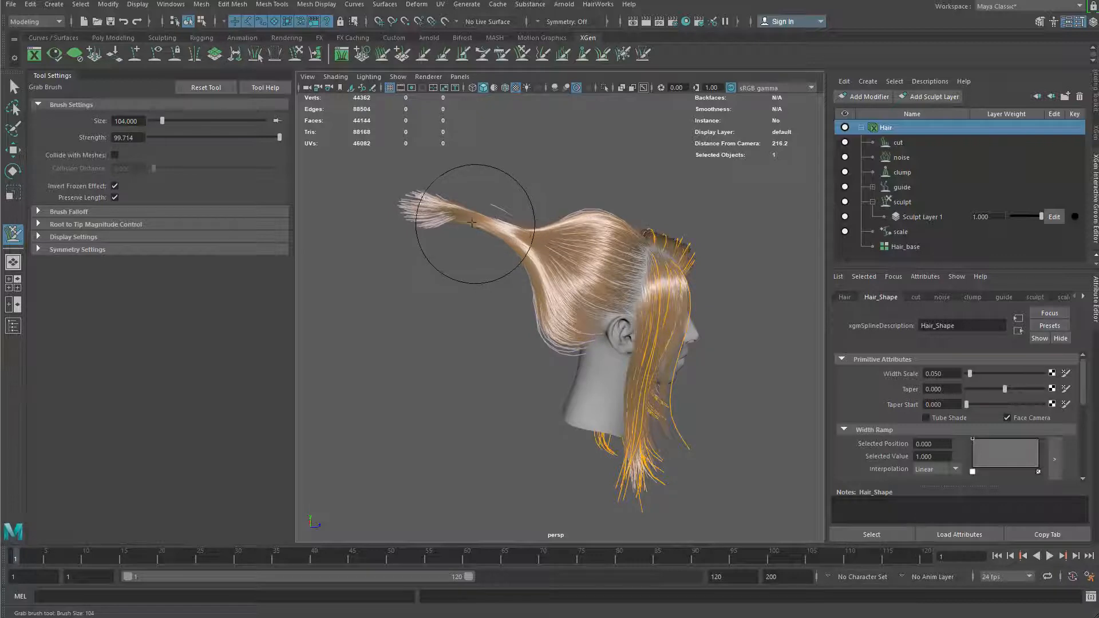
{"action": "left_click_drag", "start_coordinate": [519, 356], "coordinate": [662, 330], "text": "alt"}
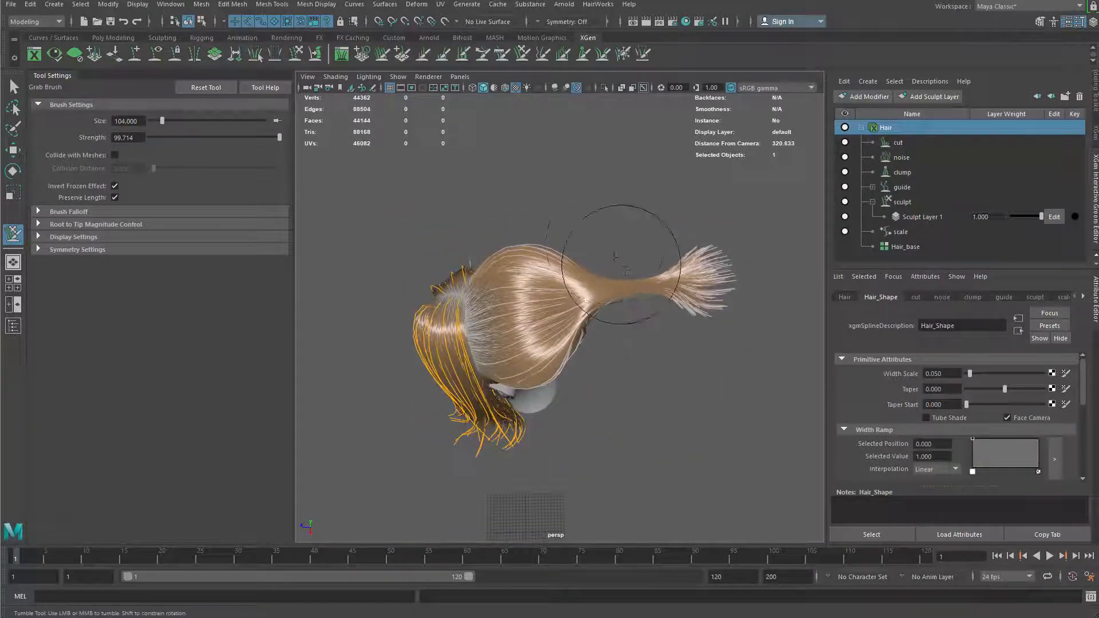
{"action": "mouse_move", "coordinate": [611, 266]}
{"action": "left_mouse_down", "text": "alt"}
{"action": "mouse_move", "coordinate": [627, 327]}
{"action": "mouse_move", "coordinate": [616, 301]}
{"action": "mouse_move", "coordinate": [647, 294]}
{"action": "mouse_move", "coordinate": [614, 266]}
{"action": "left_mouse_up", "text": "alt"}
{"action": "key", "text": "ctrl+z"}
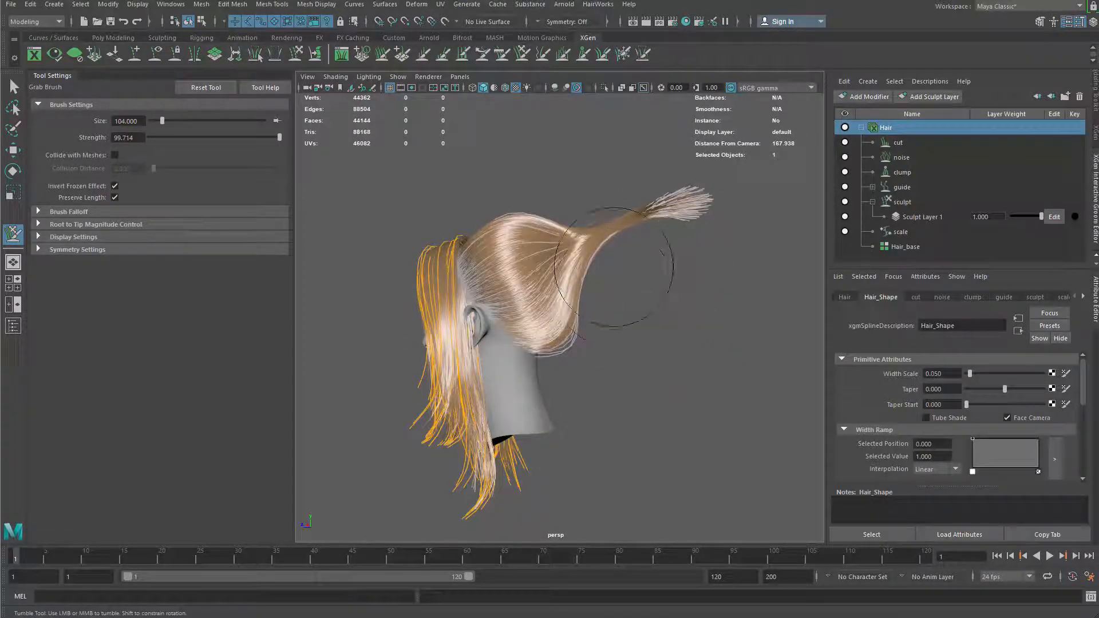
Comb the underside of the ponytail's base with the Comb brush at size 78
{"action": "left_click", "coordinate": [69, 212]}
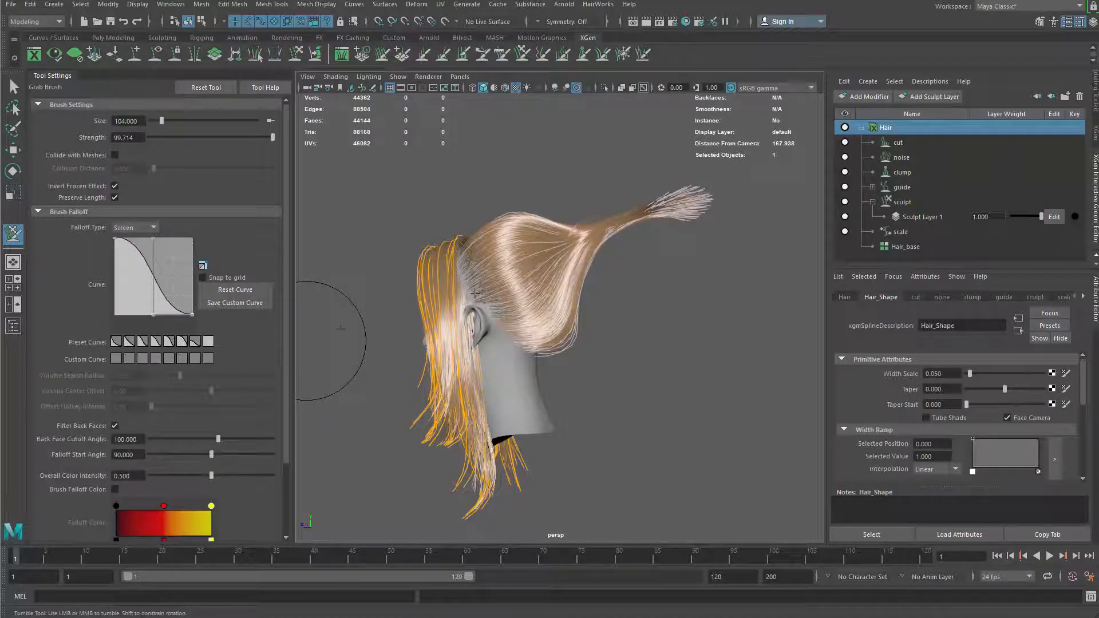
{"action": "left_click_drag", "start_coordinate": [474, 293], "coordinate": [515, 269], "text": "alt"}
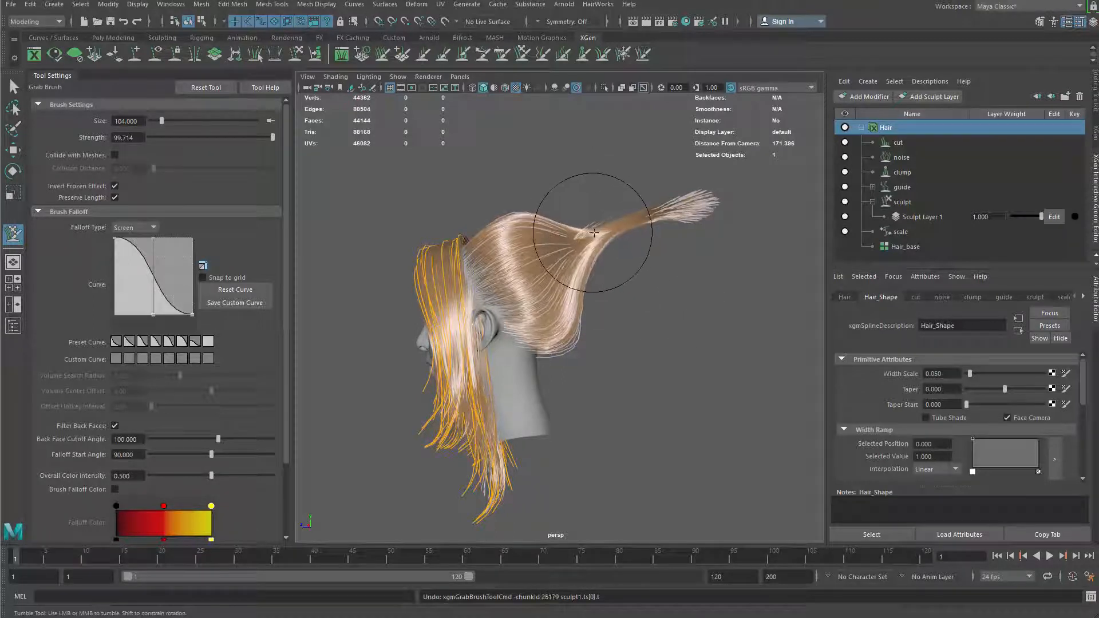
{"action": "mouse_move", "coordinate": [610, 261]}
{"action": "left_mouse_down", "text": "alt"}
{"action": "mouse_move", "coordinate": [621, 282]}
{"action": "mouse_move", "coordinate": [634, 182]}
{"action": "left_mouse_up", "text": "alt"}
{"action": "left_click", "coordinate": [632, 214]}
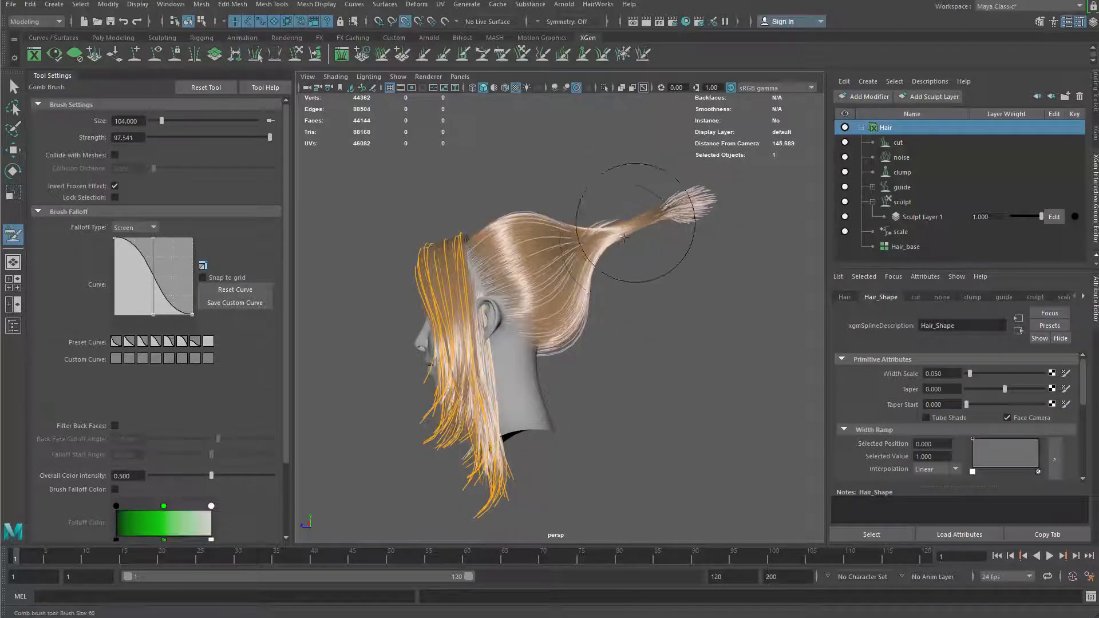
{"action": "left_click_drag", "start_coordinate": [616, 239], "coordinate": [654, 220]}
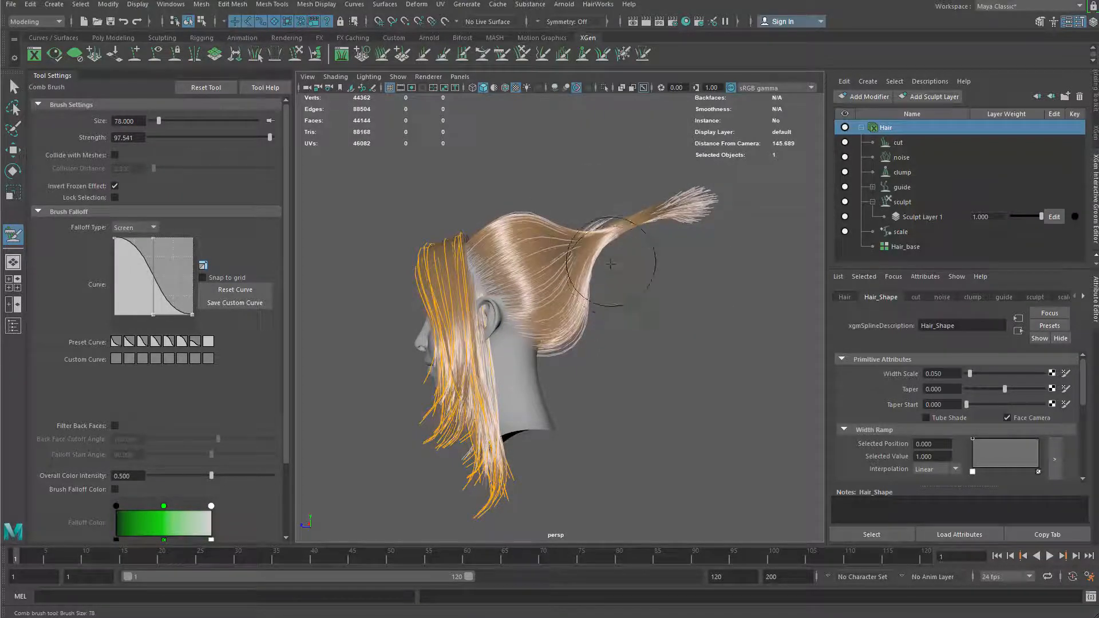
{"action": "left_click_drag", "start_coordinate": [594, 209], "coordinate": [589, 232], "text": "alt"}
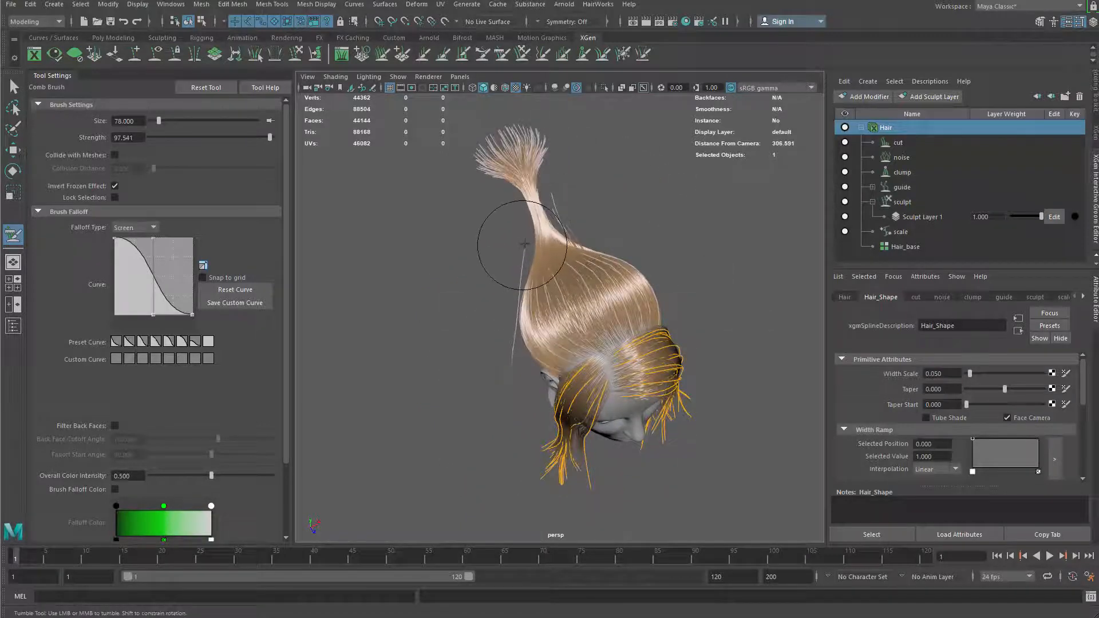
Select the head mesh, go to the guide modifier's region settings and start 3D painting its Hair_RegionMap
{"action": "left_click_drag", "start_coordinate": [515, 245], "coordinate": [540, 223], "text": "alt"}
{"action": "right_click_drag", "start_coordinate": [540, 224], "coordinate": [643, 363], "text": "alt"}
{"action": "middle_click_drag", "start_coordinate": [643, 363], "coordinate": [586, 289], "text": "alt"}
{"action": "mouse_move", "coordinate": [586, 289]}
{"action": "right_mouse_down", "text": "alt"}
{"action": "mouse_move", "coordinate": [610, 306]}
{"action": "mouse_move", "coordinate": [538, 321]}
{"action": "mouse_move", "coordinate": [381, 314]}
{"action": "right_mouse_up", "text": "alt"}
{"action": "key", "text": "q"}
{"action": "left_click", "coordinate": [503, 362]}
{"action": "left_click", "coordinate": [13, 236]}
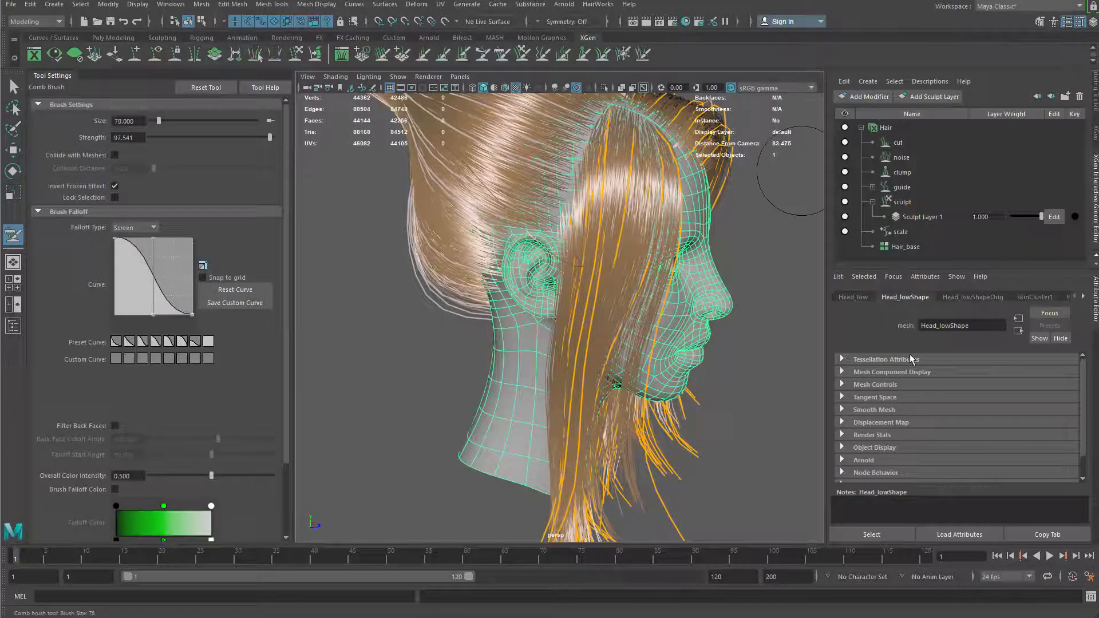
{"action": "key", "text": "q"}
{"action": "left_click", "coordinate": [902, 186]}
{"action": "scroll", "coordinate": [1079, 432], "scroll_direction": "down", "scroll_amount": 5}
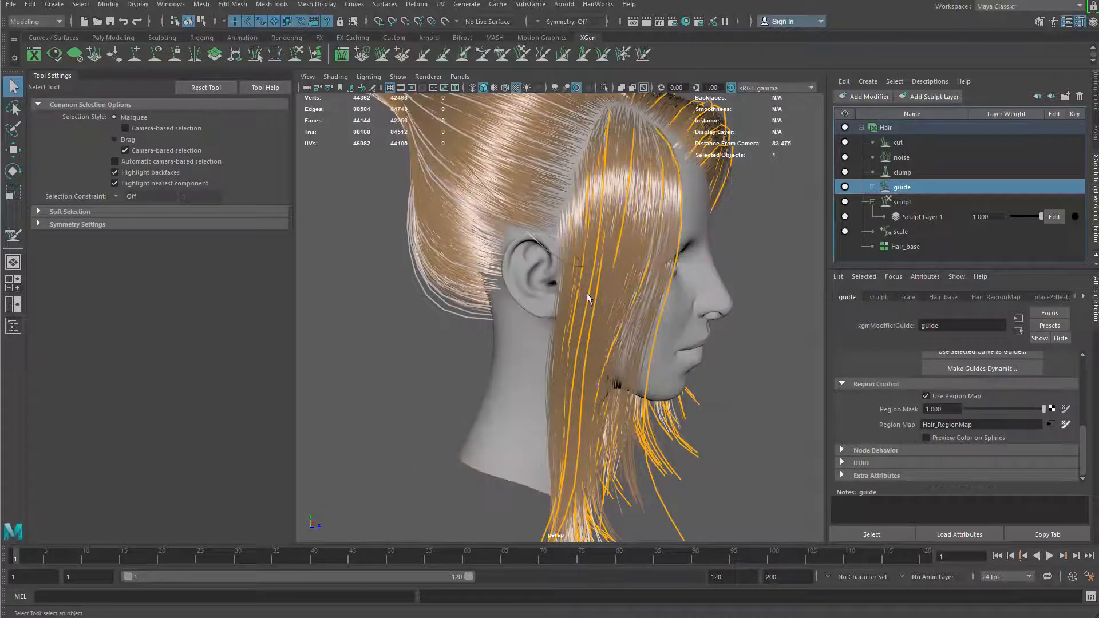
{"action": "left_click_drag", "start_coordinate": [616, 306], "coordinate": [588, 304], "text": "alt"}
{"action": "right_click_drag", "start_coordinate": [588, 304], "coordinate": [642, 265], "text": "alt"}
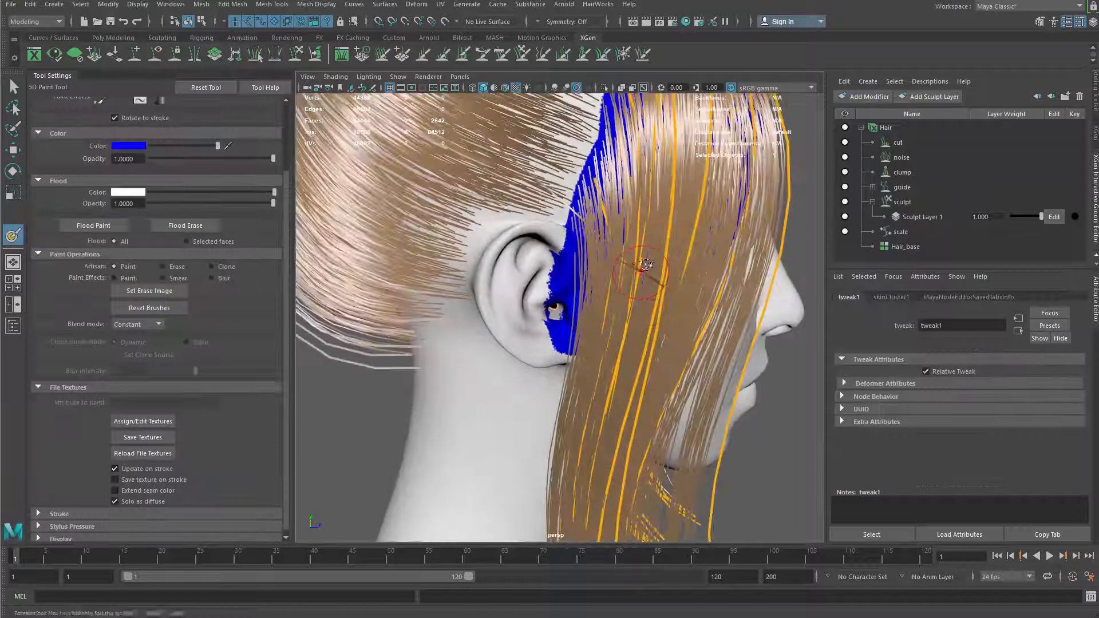
Examine the blue region painted around the ear's front edge and the hairline from several angles
{"action": "mouse_move", "coordinate": [642, 265]}
{"action": "left_mouse_down", "text": "alt"}
{"action": "mouse_move", "coordinate": [658, 238]}
{"action": "mouse_move", "coordinate": [603, 296]}
{"action": "left_mouse_up", "text": "alt"}
{"action": "right_click_drag", "start_coordinate": [590, 334], "coordinate": [618, 314], "text": "alt"}
{"action": "left_click_drag", "start_coordinate": [618, 315], "coordinate": [635, 306], "text": "alt"}
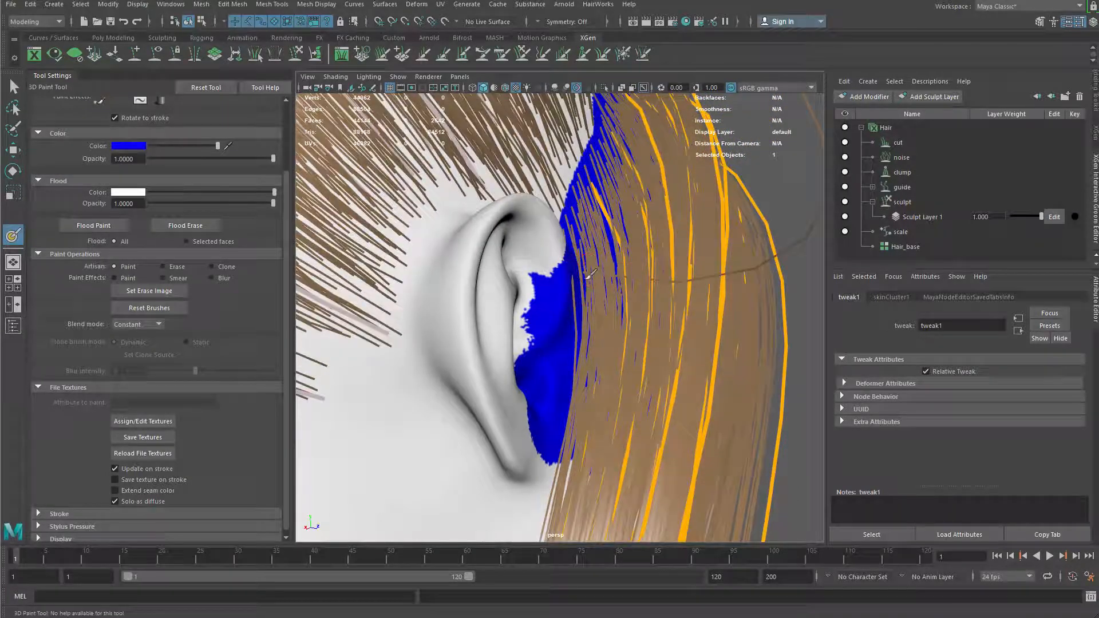
{"action": "left_click_drag", "start_coordinate": [585, 276], "coordinate": [579, 277], "text": "alt"}
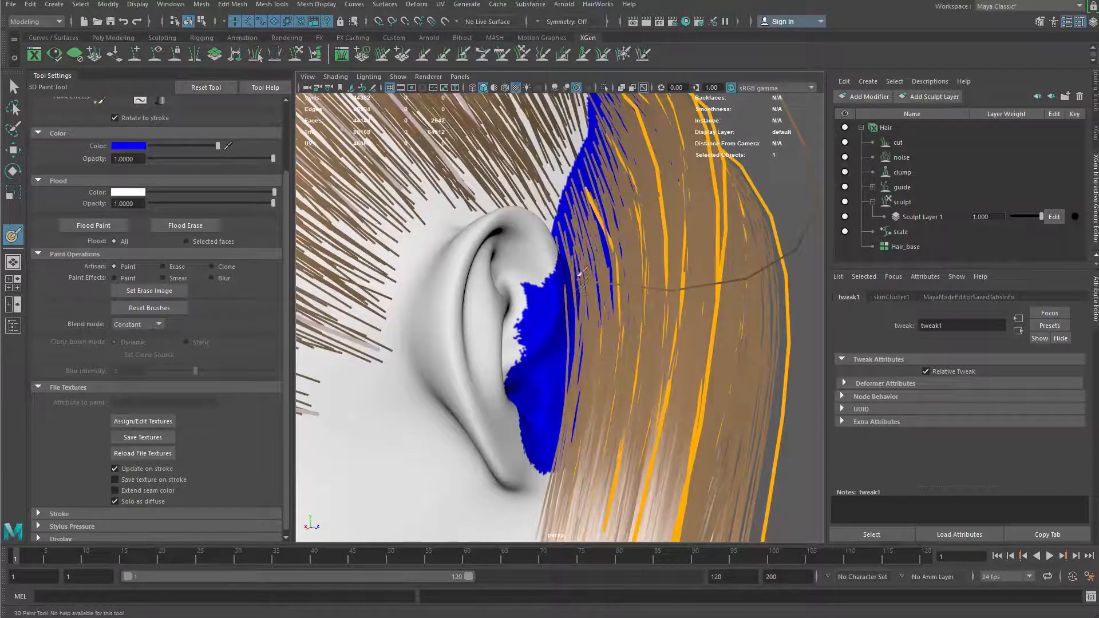
{"action": "right_click_drag", "start_coordinate": [581, 292], "coordinate": [572, 309], "text": "alt"}
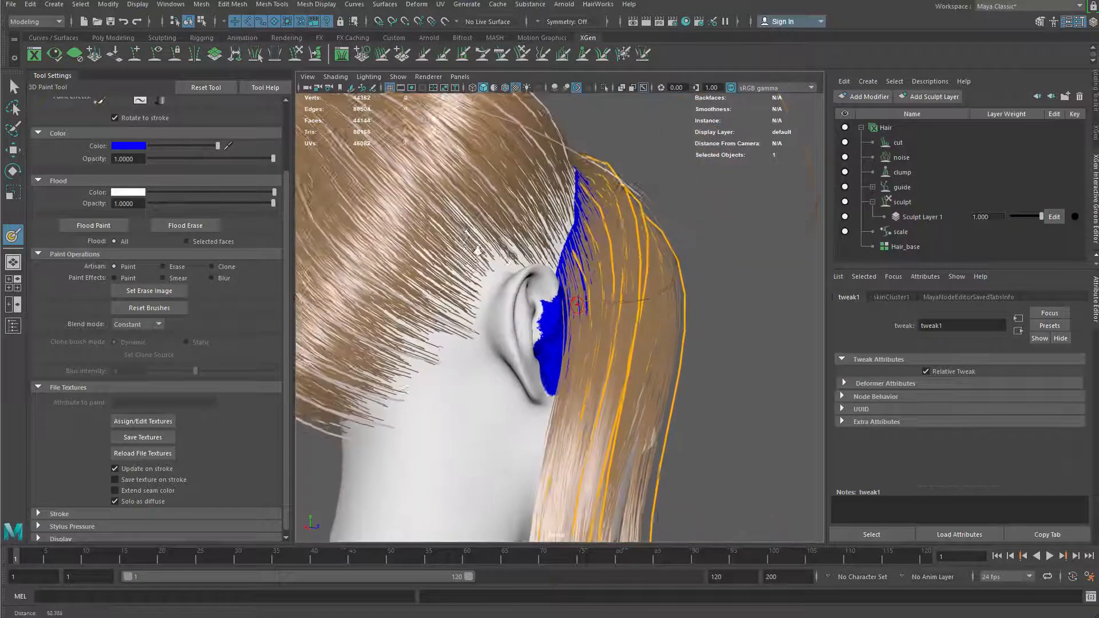
{"action": "mouse_move", "coordinate": [572, 309]}
{"action": "left_mouse_down", "text": "alt"}
{"action": "mouse_move", "coordinate": [551, 294]}
{"action": "mouse_move", "coordinate": [536, 333]}
{"action": "mouse_move", "coordinate": [492, 372]}
{"action": "mouse_move", "coordinate": [361, 457]}
{"action": "left_mouse_up", "text": "alt"}
{"action": "left_click_drag", "start_coordinate": [540, 457], "coordinate": [648, 261], "text": "alt"}
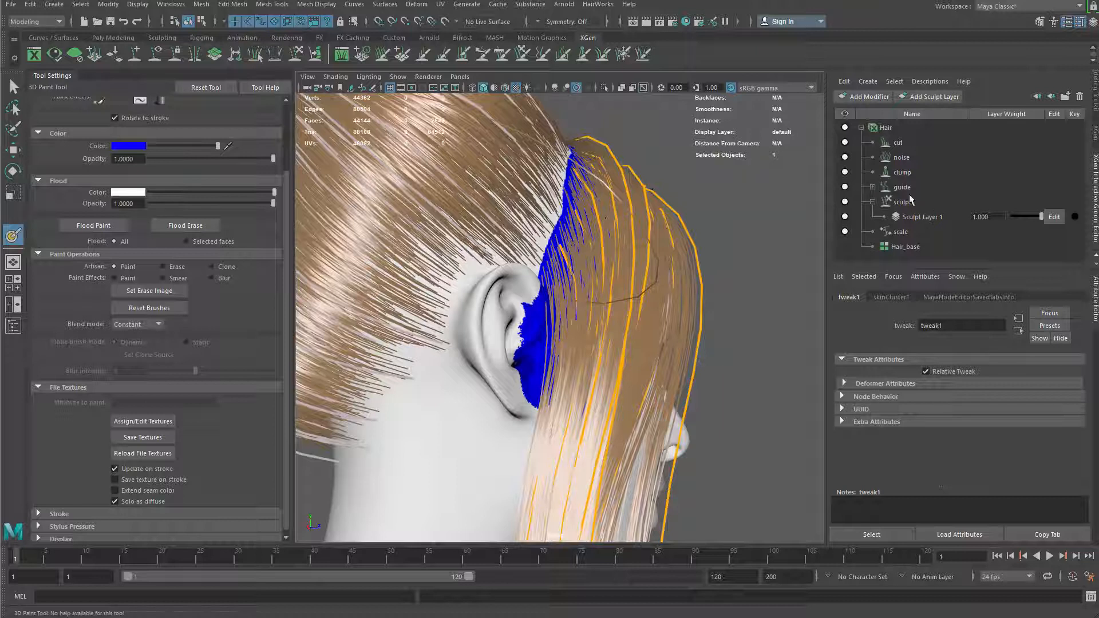
Activate the sculpt layer of the guide modifier's inGuide description for editing
{"action": "left_click", "coordinate": [872, 187]}
{"action": "left_click", "coordinate": [950, 234]}
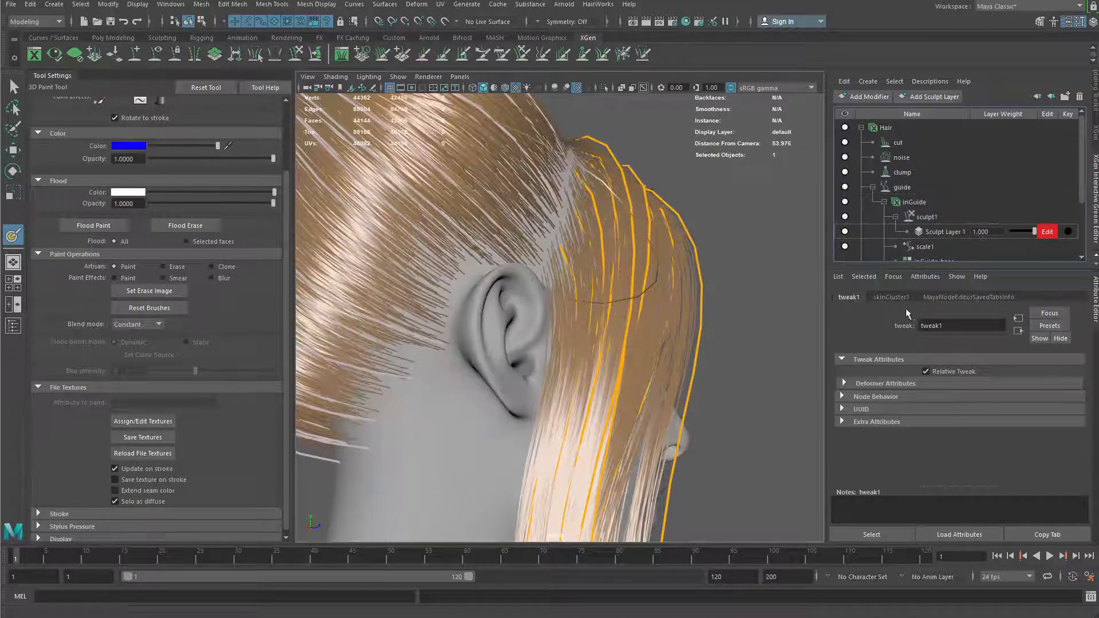
{"action": "left_click_drag", "start_coordinate": [741, 326], "coordinate": [486, 148], "text": "alt"}
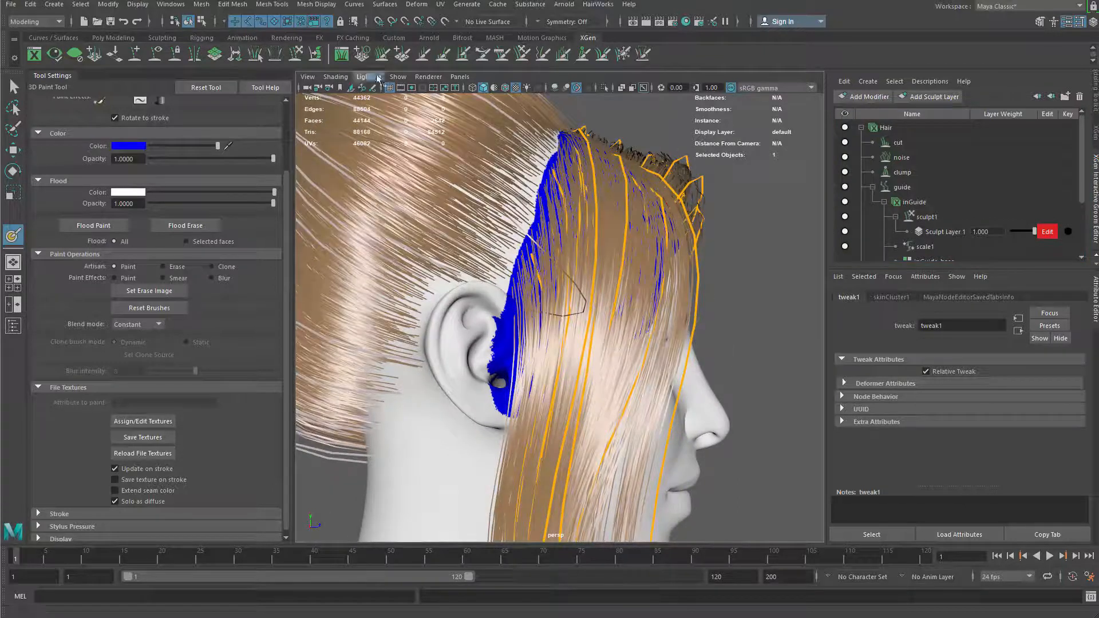
{"action": "left_click", "coordinate": [402, 56]}
Try to place one guide beside the ear with the Place brush at size 32 and initial length 30, and undo it
{"action": "mouse_move", "coordinate": [547, 230]}
{"action": "left_mouse_down", "text": "alt"}
{"action": "mouse_move", "coordinate": [564, 319]}
{"action": "mouse_move", "coordinate": [551, 231]}
{"action": "mouse_move", "coordinate": [541, 257]}
{"action": "mouse_move", "coordinate": [620, 300]}
{"action": "mouse_move", "coordinate": [601, 269]}
{"action": "mouse_move", "coordinate": [612, 286]}
{"action": "mouse_move", "coordinate": [634, 281]}
{"action": "left_mouse_up", "text": "alt"}
{"action": "scroll", "coordinate": [563, 317], "scroll_direction": "up", "scroll_amount": 3}
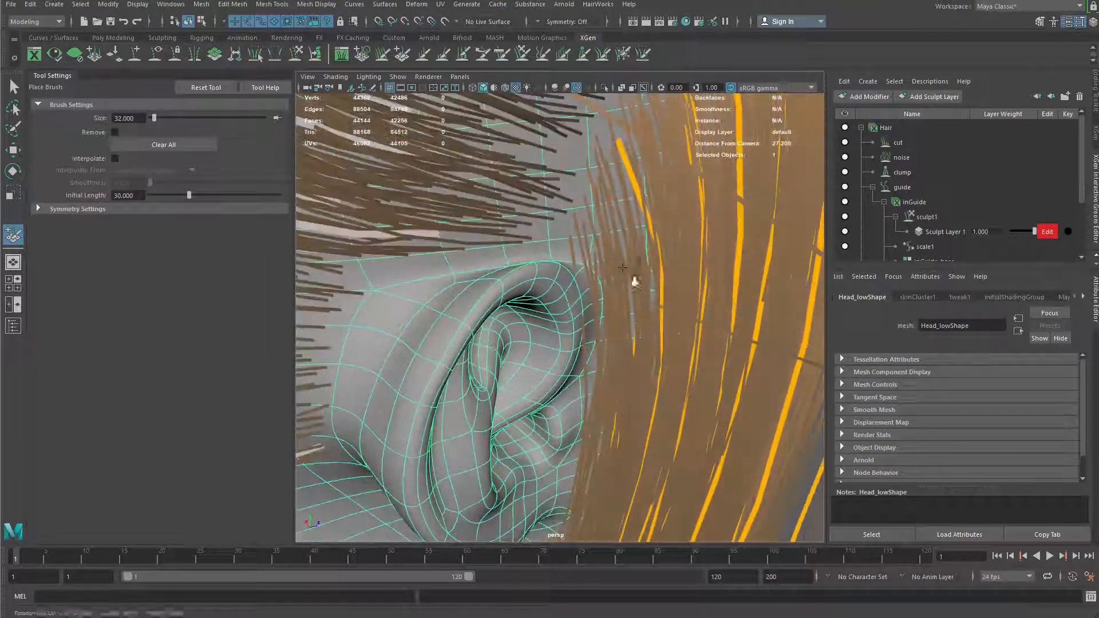
{"action": "right_click_drag", "start_coordinate": [634, 282], "coordinate": [661, 328], "text": "alt"}
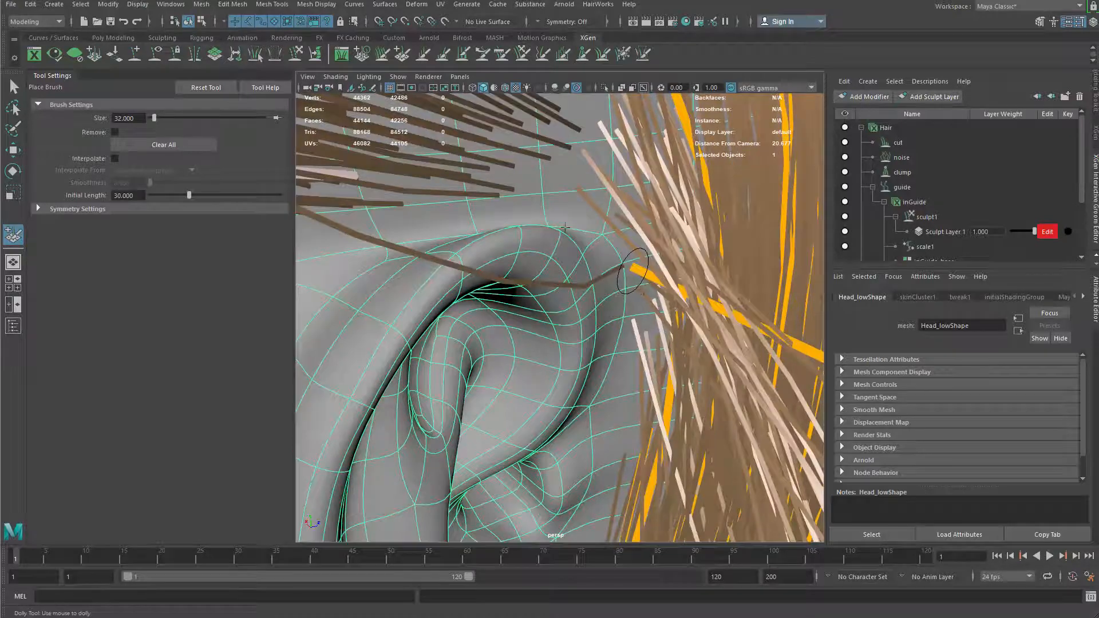
{"action": "right_click_drag", "start_coordinate": [626, 269], "coordinate": [504, 249], "text": "alt"}
{"action": "left_click_drag", "start_coordinate": [504, 249], "coordinate": [623, 372], "text": "alt"}
{"action": "middle_click_drag", "start_coordinate": [676, 350], "coordinate": [548, 305], "text": "alt"}
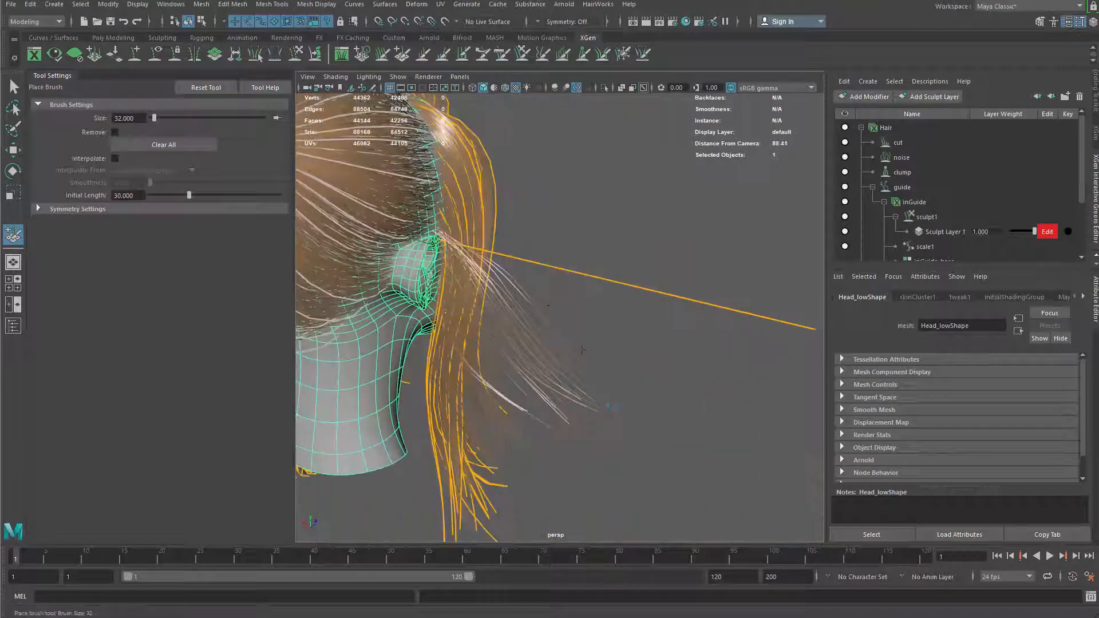
{"action": "key", "text": "ctrl+z"}
Enable interpolation from the current description and place a guide at the hairline just in front of the ear
{"action": "left_click_drag", "start_coordinate": [582, 350], "coordinate": [530, 297], "text": "alt"}
{"action": "right_click_drag", "start_coordinate": [530, 297], "coordinate": [595, 297], "text": "alt"}
{"action": "left_click_drag", "start_coordinate": [595, 297], "coordinate": [490, 276], "text": "alt"}
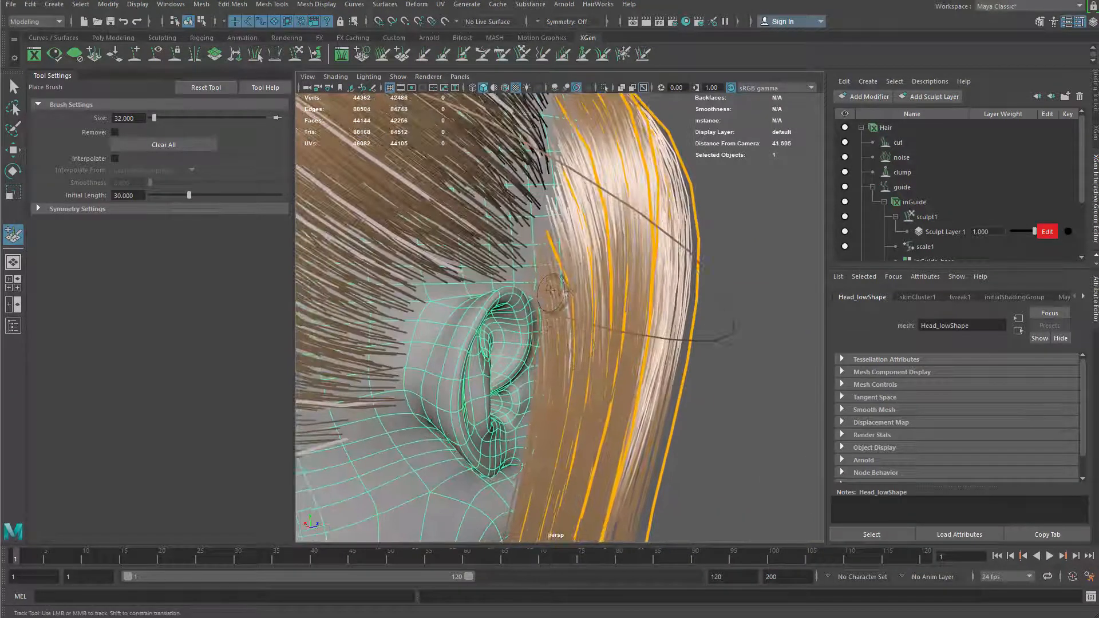
{"action": "left_click", "coordinate": [115, 159]}
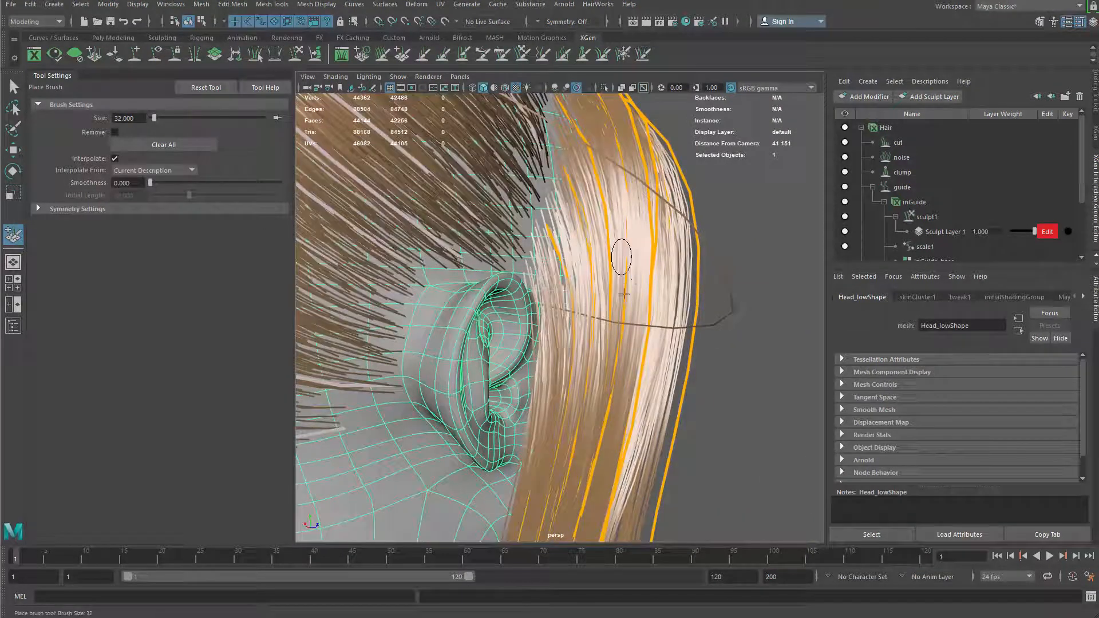
{"action": "right_click_drag", "start_coordinate": [556, 344], "coordinate": [624, 378], "text": "alt"}
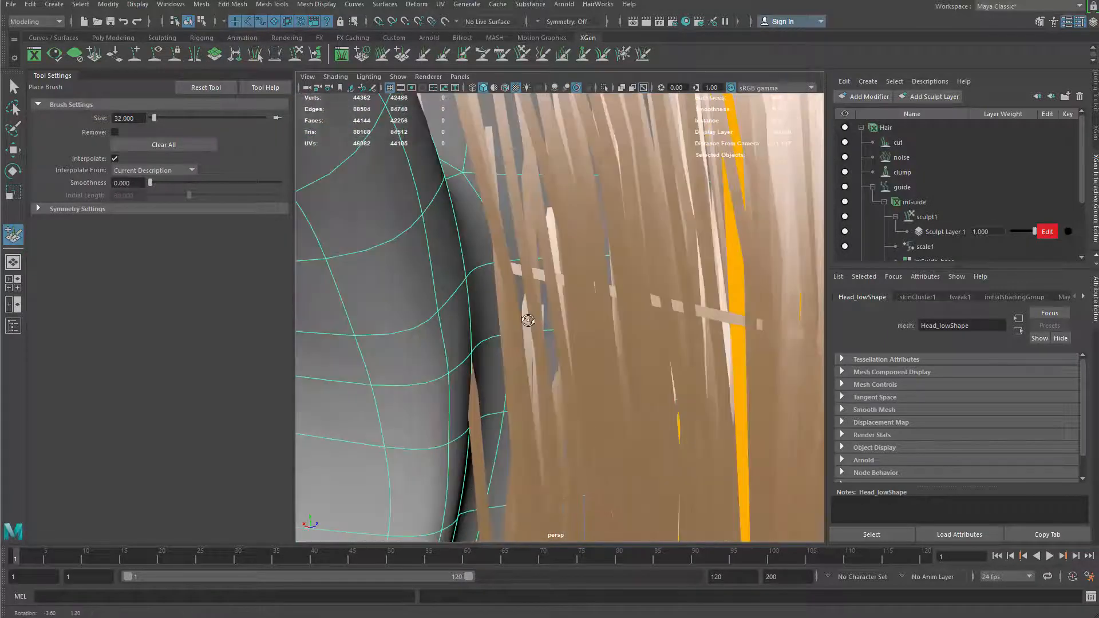
{"action": "right_click_drag", "start_coordinate": [534, 319], "coordinate": [621, 377], "text": "alt"}
{"action": "left_click_drag", "start_coordinate": [613, 309], "coordinate": [566, 299], "text": "alt"}
{"action": "middle_click_drag", "start_coordinate": [567, 299], "coordinate": [519, 295], "text": "alt"}
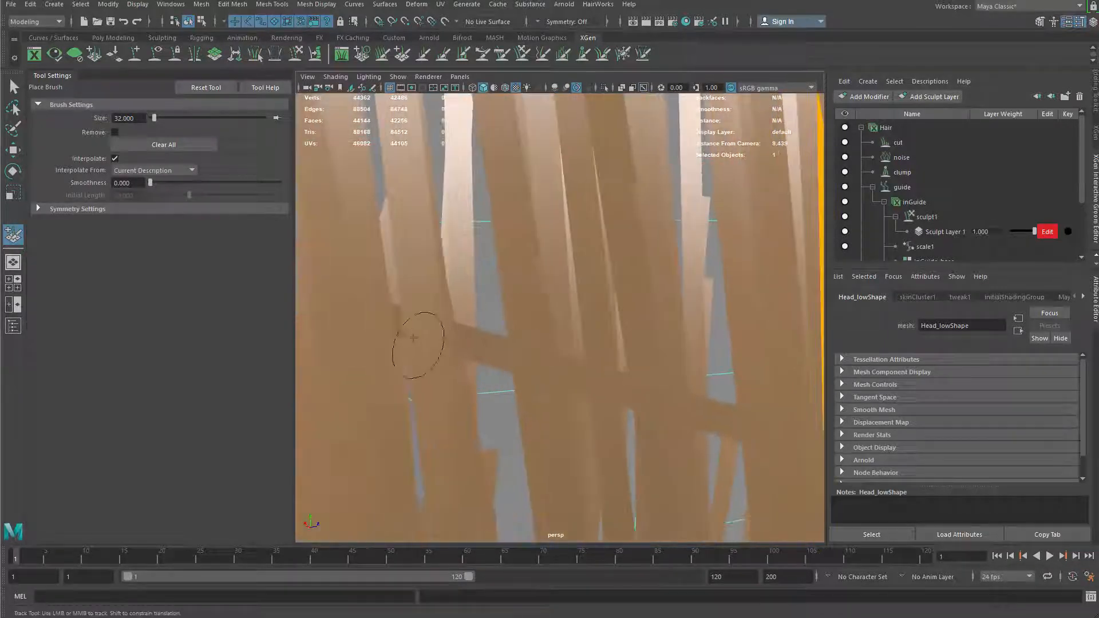
{"action": "left_click_drag", "start_coordinate": [413, 337], "coordinate": [574, 290], "text": "alt"}
{"action": "right_click_drag", "start_coordinate": [574, 290], "coordinate": [584, 246], "text": "alt"}
{"action": "mouse_move", "coordinate": [583, 246]}
{"action": "left_mouse_down", "text": "alt"}
{"action": "mouse_move", "coordinate": [614, 264]}
{"action": "mouse_move", "coordinate": [658, 264]}
{"action": "left_mouse_up", "text": "alt"}
{"action": "left_click", "coordinate": [657, 264]}
{"action": "right_click_drag", "start_coordinate": [657, 266], "coordinate": [515, 277], "text": "alt"}
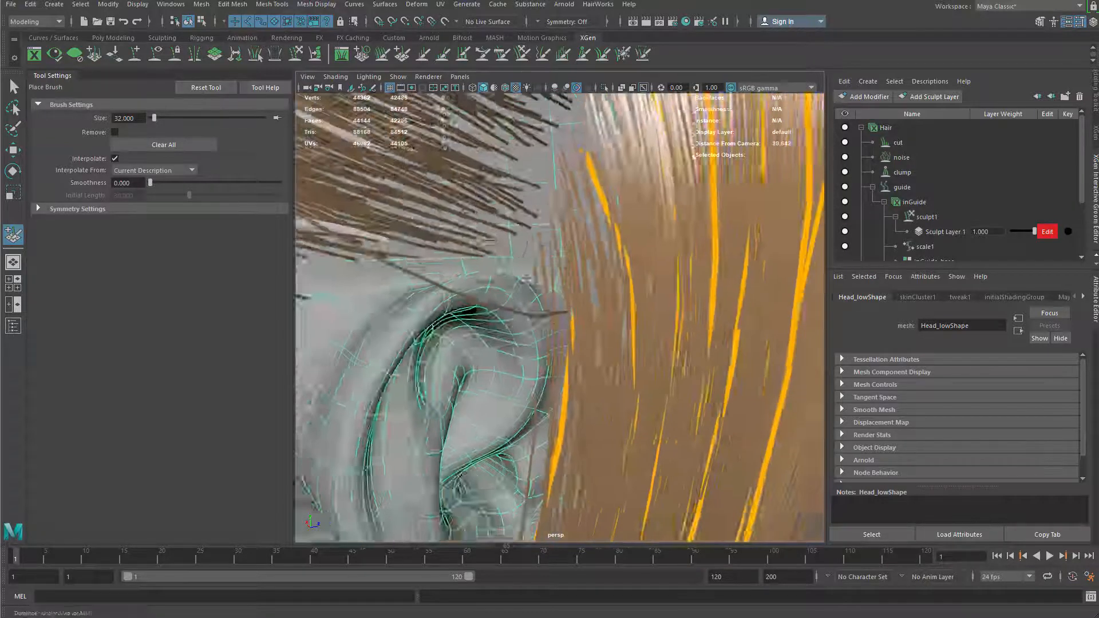
Examine the guide placed in front of the ear and the stray strand crossing the ear from several angles
{"action": "left_click_drag", "start_coordinate": [515, 277], "coordinate": [509, 258], "text": "alt"}
{"action": "right_click_drag", "start_coordinate": [510, 258], "coordinate": [493, 265], "text": "alt"}
{"action": "middle_click_drag", "start_coordinate": [494, 264], "coordinate": [522, 231], "text": "alt"}
{"action": "left_click_drag", "start_coordinate": [522, 231], "coordinate": [492, 243], "text": "alt"}
{"action": "right_click_drag", "start_coordinate": [492, 243], "coordinate": [538, 254], "text": "alt"}
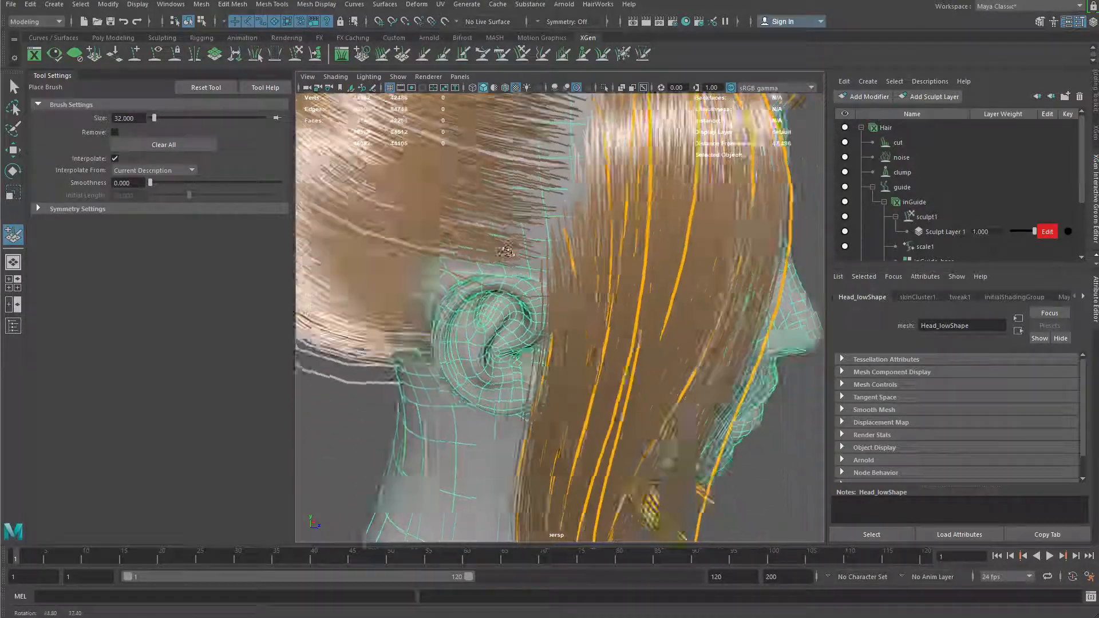
{"action": "left_click_drag", "start_coordinate": [538, 255], "coordinate": [577, 267], "text": "alt"}
{"action": "right_click_drag", "start_coordinate": [576, 267], "coordinate": [626, 327], "text": "alt"}
{"action": "left_click_drag", "start_coordinate": [626, 327], "coordinate": [610, 270], "text": "alt"}
{"action": "right_click_drag", "start_coordinate": [610, 270], "coordinate": [685, 255], "text": "alt"}
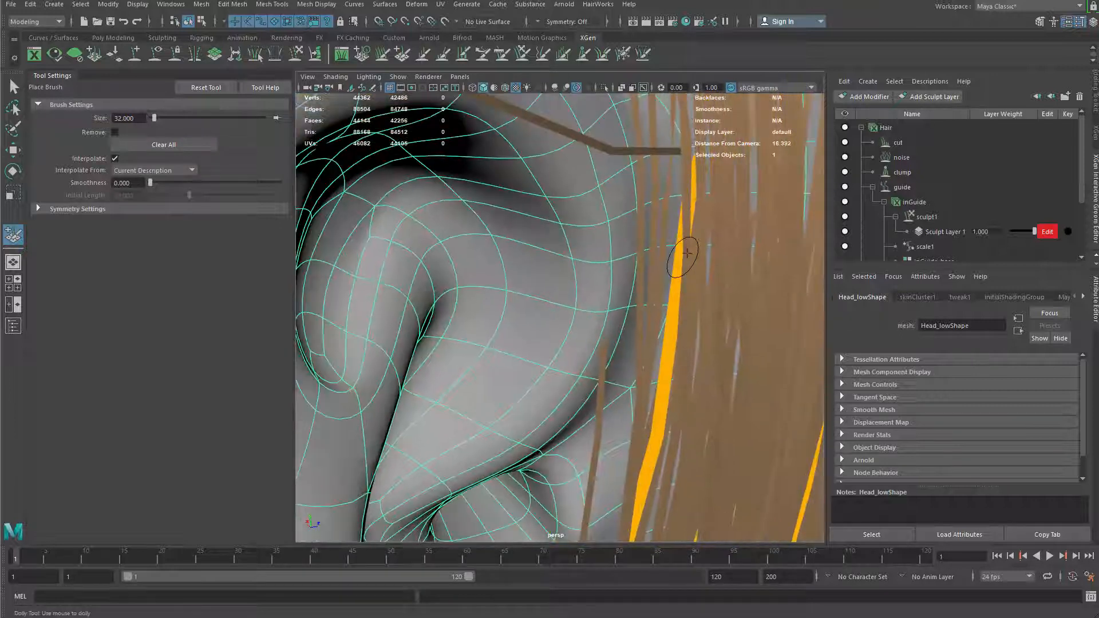
{"action": "middle_click_drag", "start_coordinate": [684, 255], "coordinate": [621, 344], "text": "alt"}
{"action": "mouse_move", "coordinate": [621, 343]}
{"action": "left_mouse_down", "text": "alt"}
{"action": "mouse_move", "coordinate": [667, 306]}
{"action": "mouse_move", "coordinate": [675, 267]}
{"action": "mouse_move", "coordinate": [690, 267]}
{"action": "mouse_move", "coordinate": [705, 307]}
{"action": "mouse_move", "coordinate": [641, 320]}
{"action": "left_mouse_up", "text": "alt"}
Leave the Place brush and turn off the smooth mesh preview on the head
{"action": "key", "text": "q"}
{"action": "key", "text": "1"}
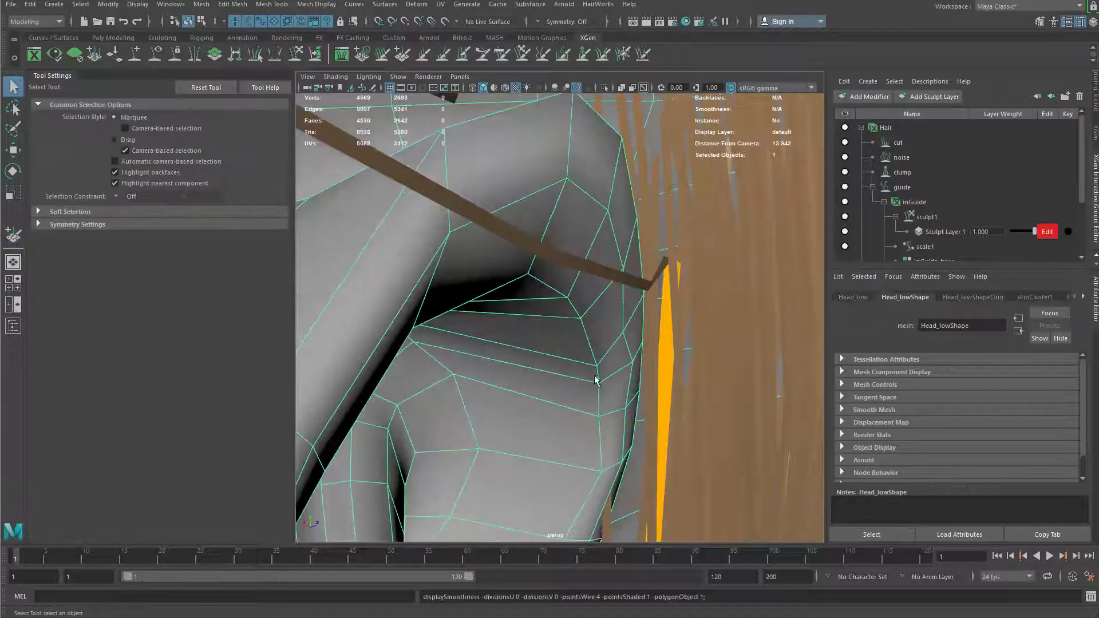
{"action": "left_click_drag", "start_coordinate": [596, 380], "coordinate": [559, 316], "text": "alt"}
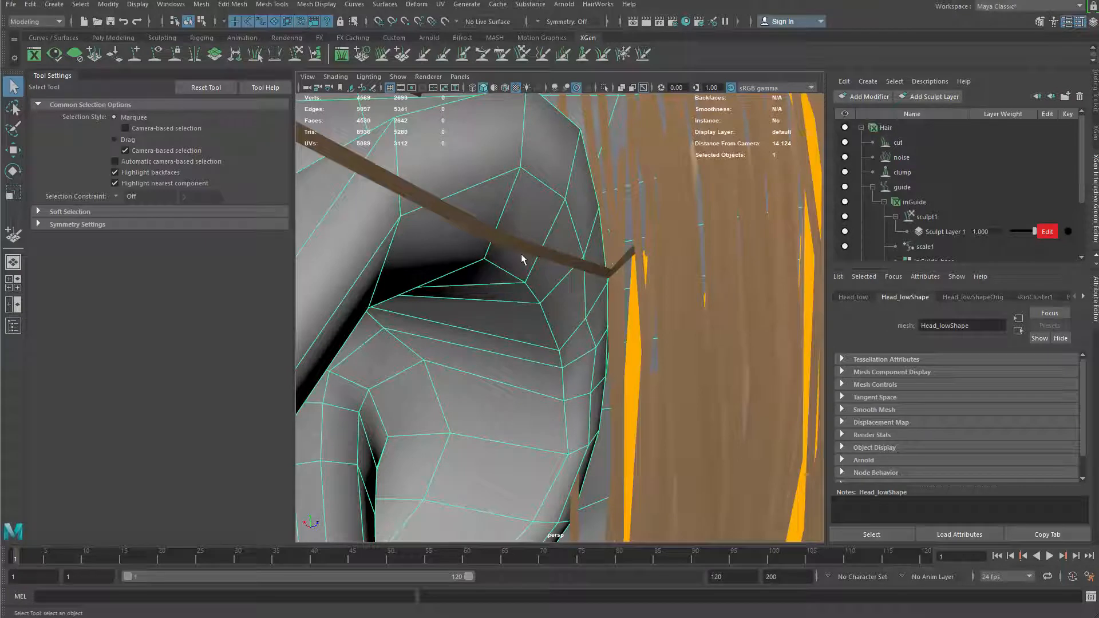
Check the guide's painted region map at the stray strand's root, toggling head isolation, and leave the paint tool with nothing selected
{"action": "left_click", "coordinate": [920, 187]}
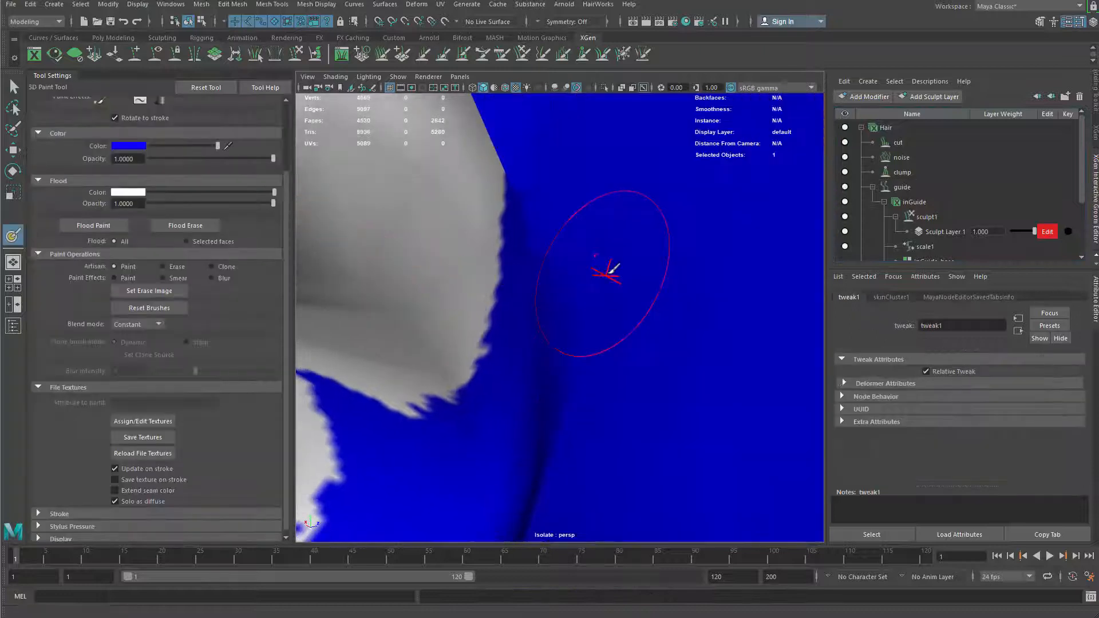
{"action": "mouse_move", "coordinate": [608, 268]}
{"action": "left_mouse_down", "text": "alt"}
{"action": "mouse_move", "coordinate": [635, 263]}
{"action": "mouse_move", "coordinate": [625, 293]}
{"action": "left_mouse_up", "text": "alt"}
{"action": "key", "text": "ctrl+1"}
{"action": "middle_click_drag", "start_coordinate": [656, 311], "coordinate": [649, 297], "text": "alt"}
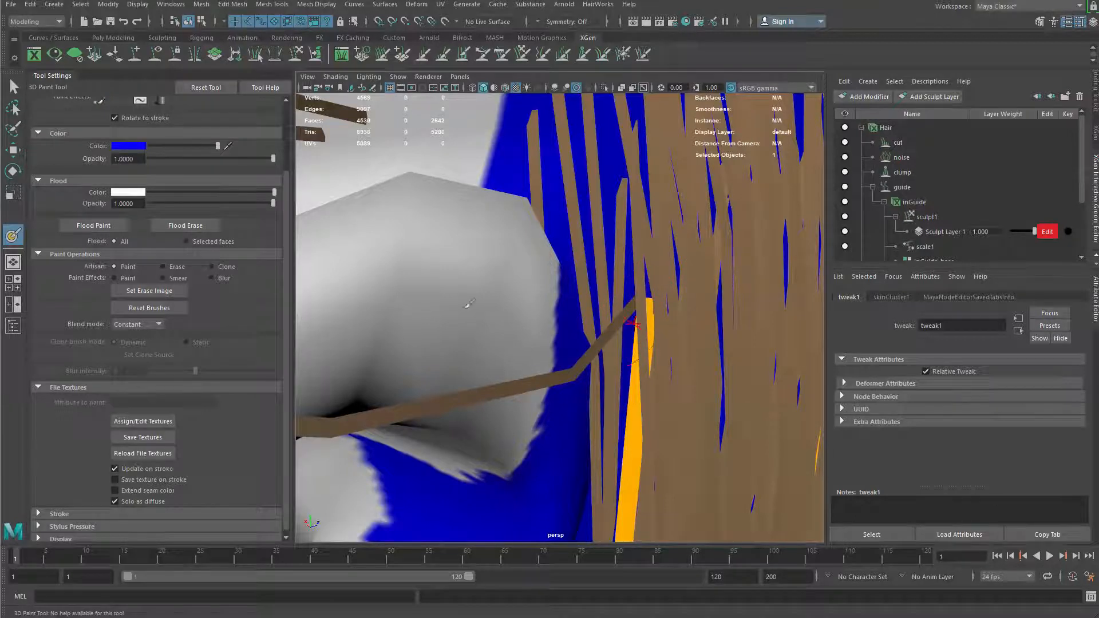
{"action": "scroll", "coordinate": [644, 329], "scroll_direction": "down", "scroll_amount": 15}
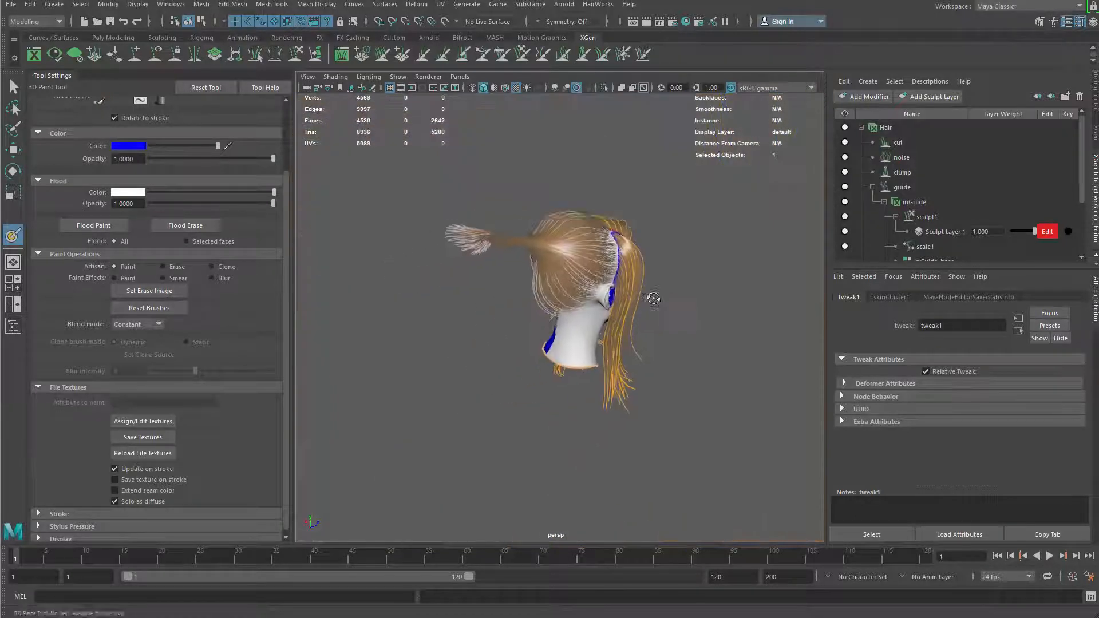
{"action": "scroll", "coordinate": [653, 297], "scroll_direction": "up", "scroll_amount": 6}
{"action": "mouse_move", "coordinate": [652, 297]}
{"action": "left_mouse_down", "text": "alt"}
{"action": "mouse_move", "coordinate": [541, 352]}
{"action": "mouse_move", "coordinate": [633, 387]}
{"action": "left_mouse_up", "text": "alt"}
{"action": "key", "text": "q"}
{"action": "left_click", "coordinate": [537, 344]}
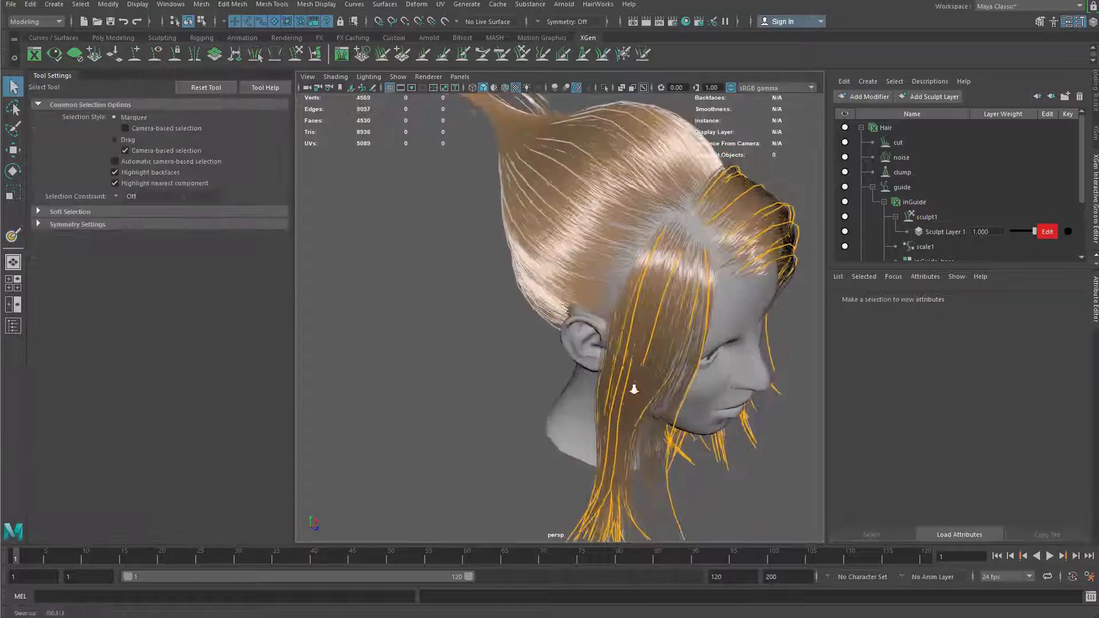
Add a Sculpt modifier above the cut modifier in the Hair description
{"action": "scroll", "coordinate": [640, 343], "scroll_direction": "up", "scroll_amount": 3}
{"action": "left_click_drag", "start_coordinate": [608, 339], "coordinate": [647, 299], "text": "alt"}
{"action": "left_click_drag", "start_coordinate": [1080, 194], "coordinate": [1080, 194]}
{"action": "left_click", "coordinate": [872, 187]}
{"action": "left_click", "coordinate": [899, 143]}
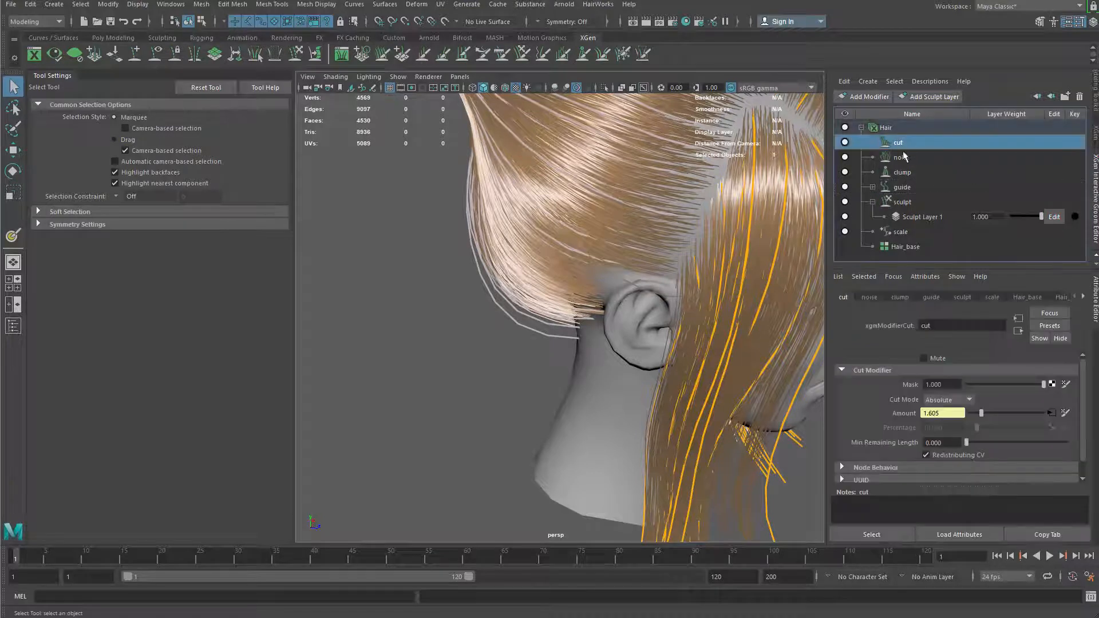
{"action": "left_click", "coordinate": [865, 96]}
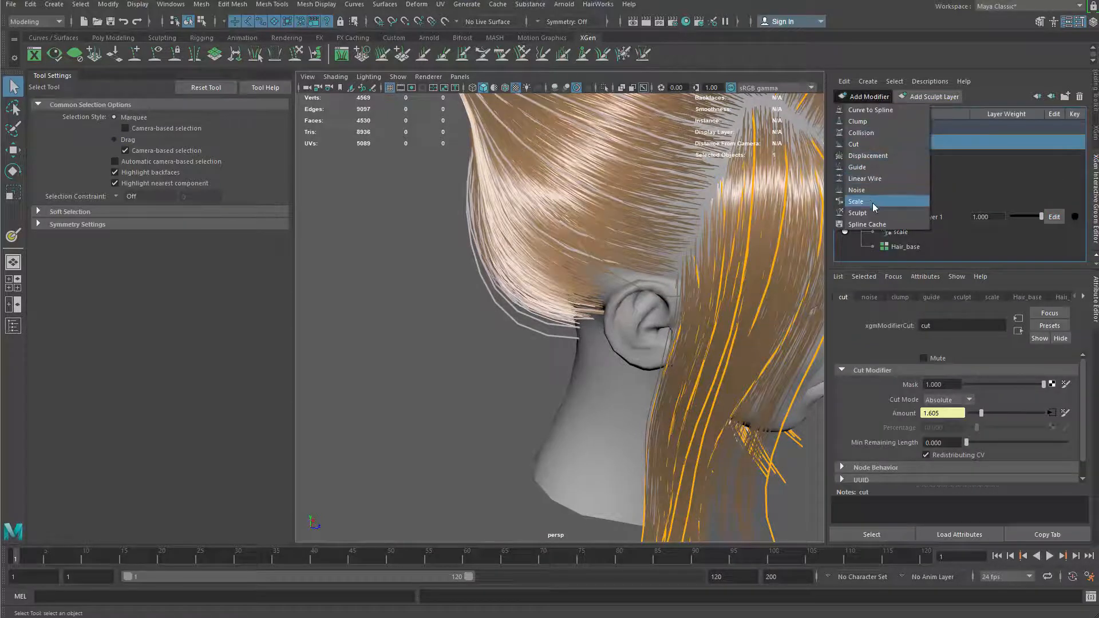
{"action": "left_click", "coordinate": [858, 212]}
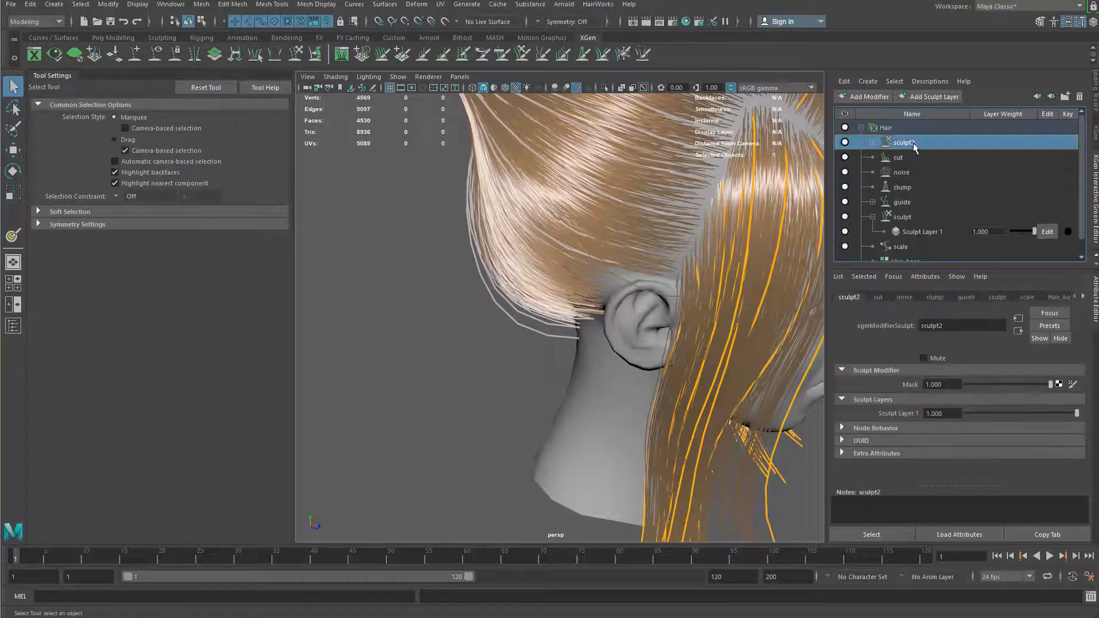
Rename the new sculpt modifier as fix and expand it to its sculpt layer
{"action": "double_click", "coordinate": [903, 142]}
{"action": "type", "text": "fix"}
{"action": "key", "text": "Return"}
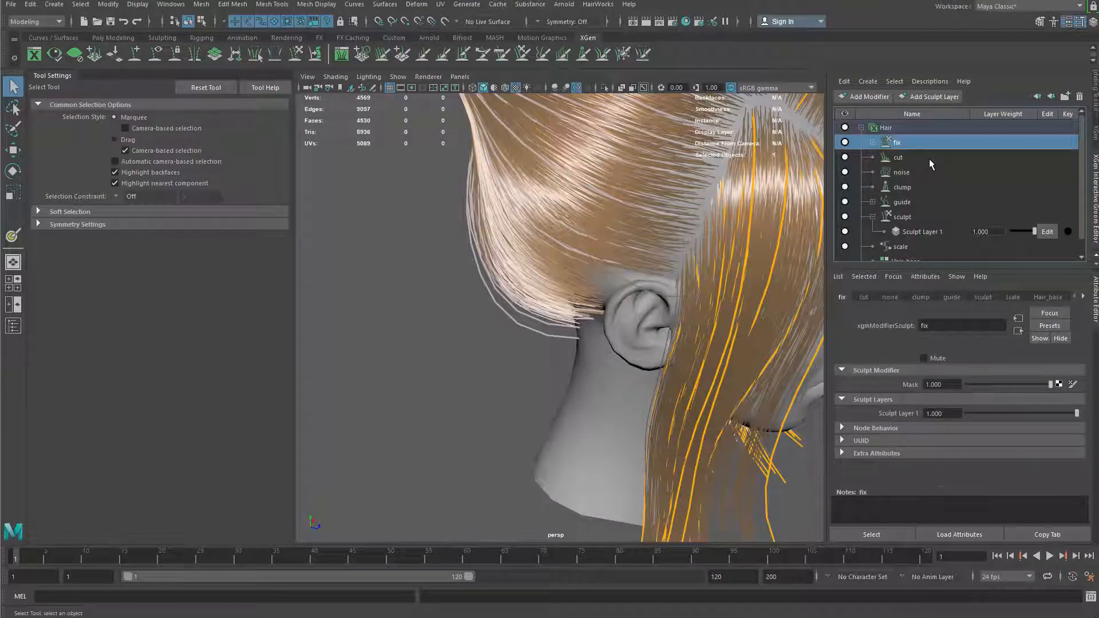
{"action": "left_click", "coordinate": [872, 142]}
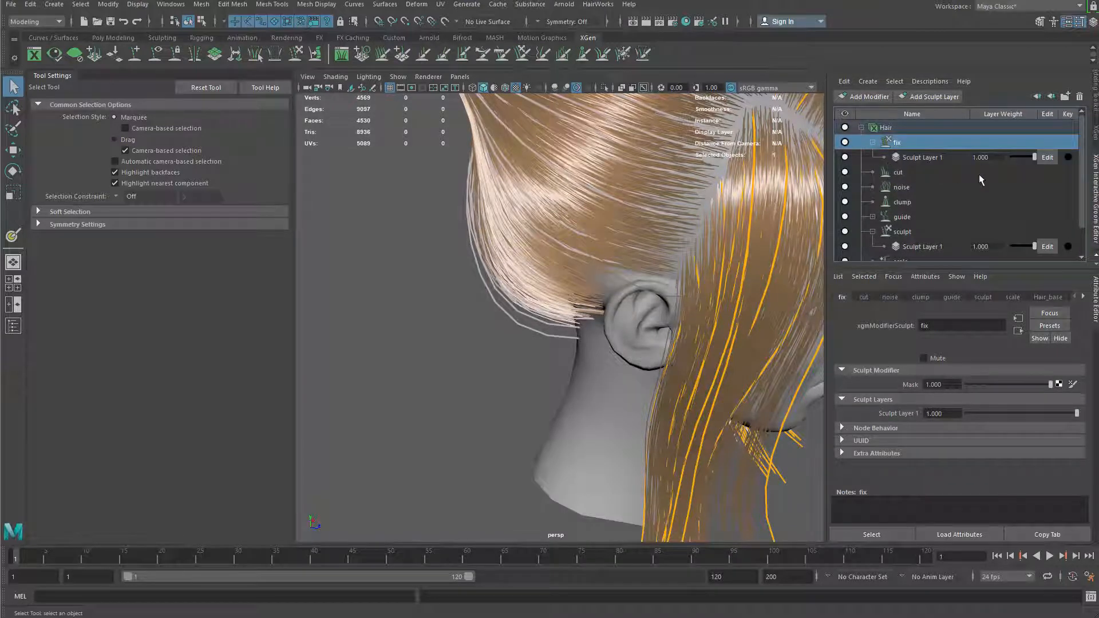
Make the fix modifier's Sculpt Layer 1 editable and take up the Freeze brush near the ear
{"action": "left_click_drag", "start_coordinate": [624, 253], "coordinate": [608, 267], "text": "alt"}
{"action": "right_click_drag", "start_coordinate": [608, 267], "coordinate": [634, 294], "text": "alt"}
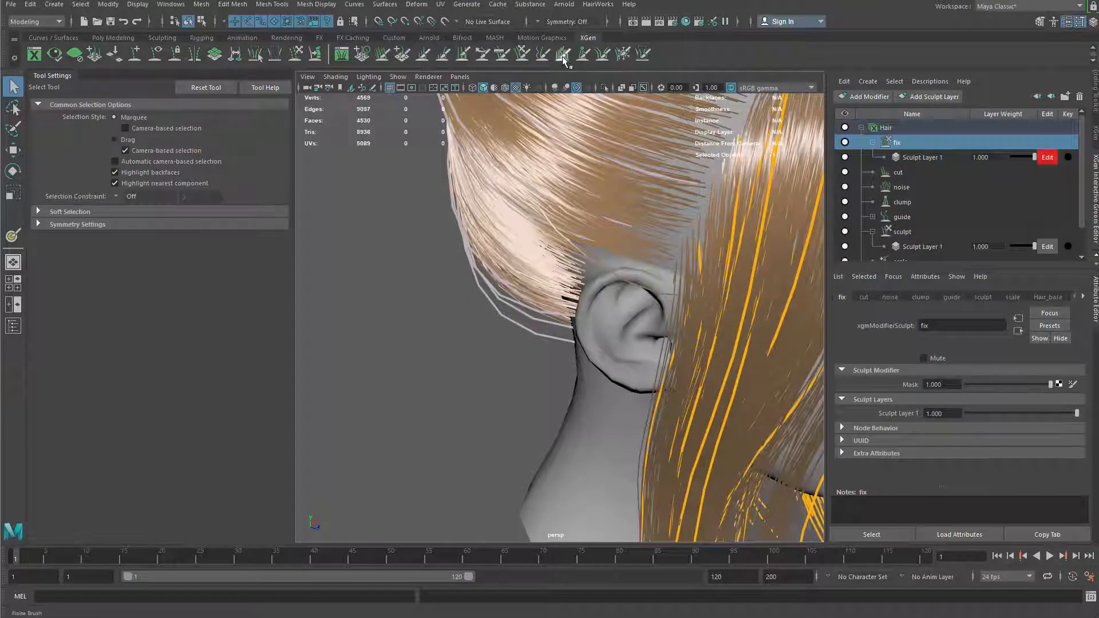
{"action": "right_click", "coordinate": [629, 276], "text": "shift"}
{"action": "key", "text": "y"}
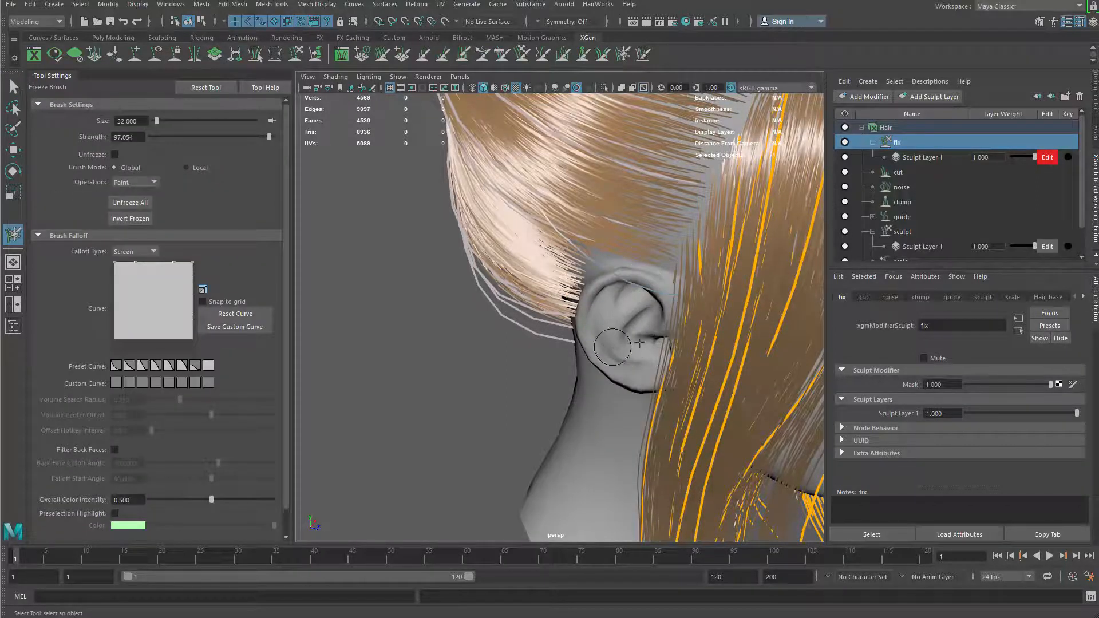
{"action": "left_click_drag", "start_coordinate": [640, 342], "coordinate": [536, 290], "text": "alt"}
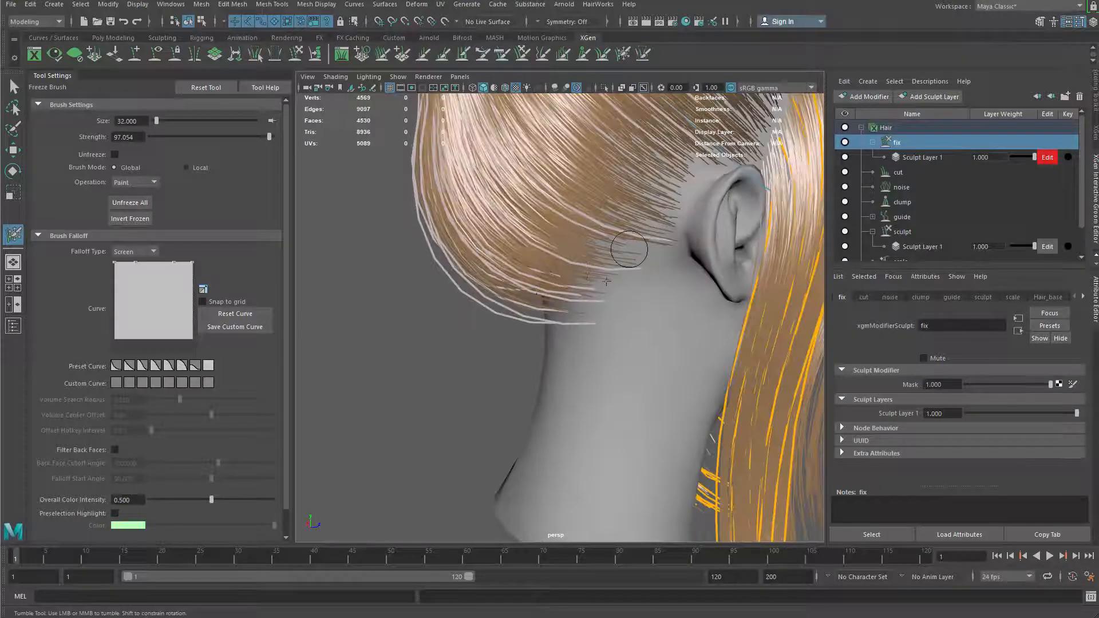
{"action": "left_click_drag", "start_coordinate": [606, 280], "coordinate": [692, 183], "text": "alt"}
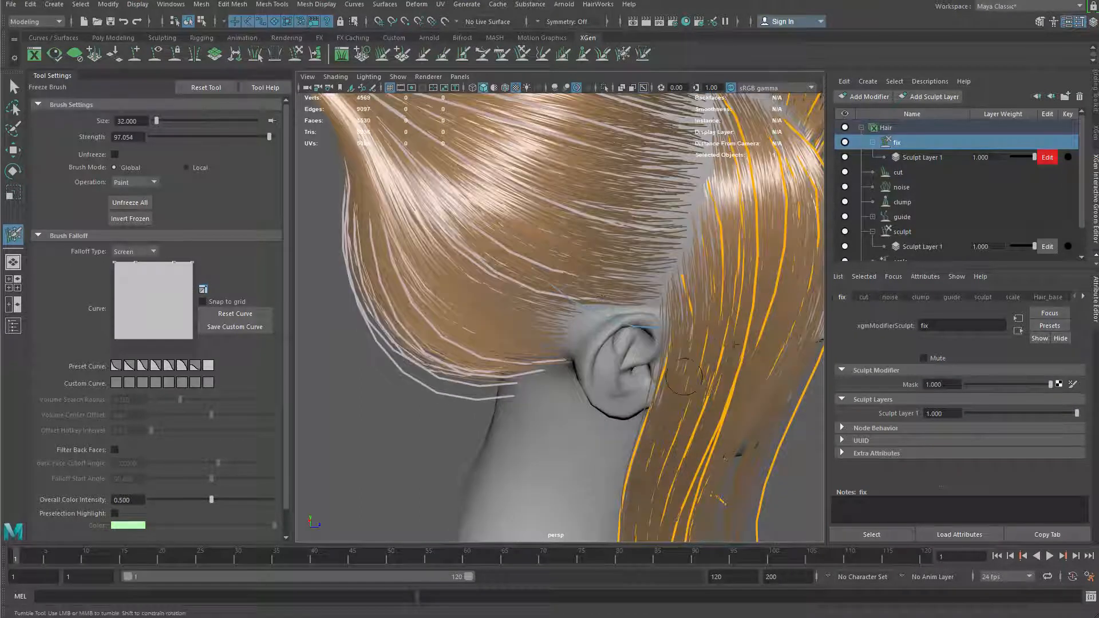
Try a Cut brush stroke on the hairs around the ear in the fix layer, and undo the cut
{"action": "right_click", "coordinate": [663, 240], "text": "ctrl+shift"}
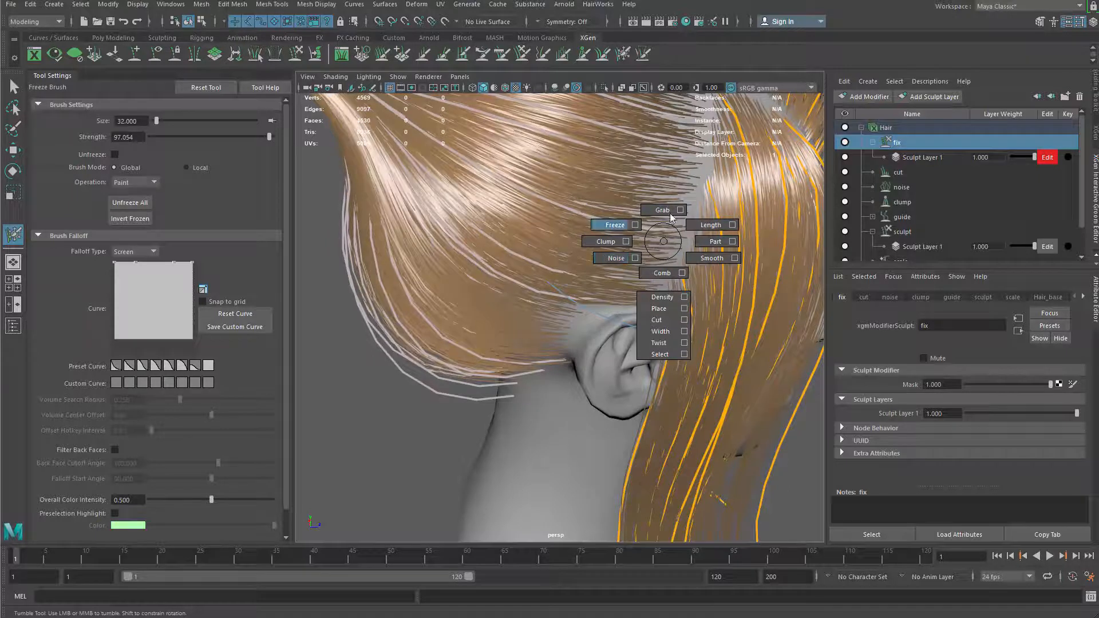
{"action": "left_click", "coordinate": [667, 323]}
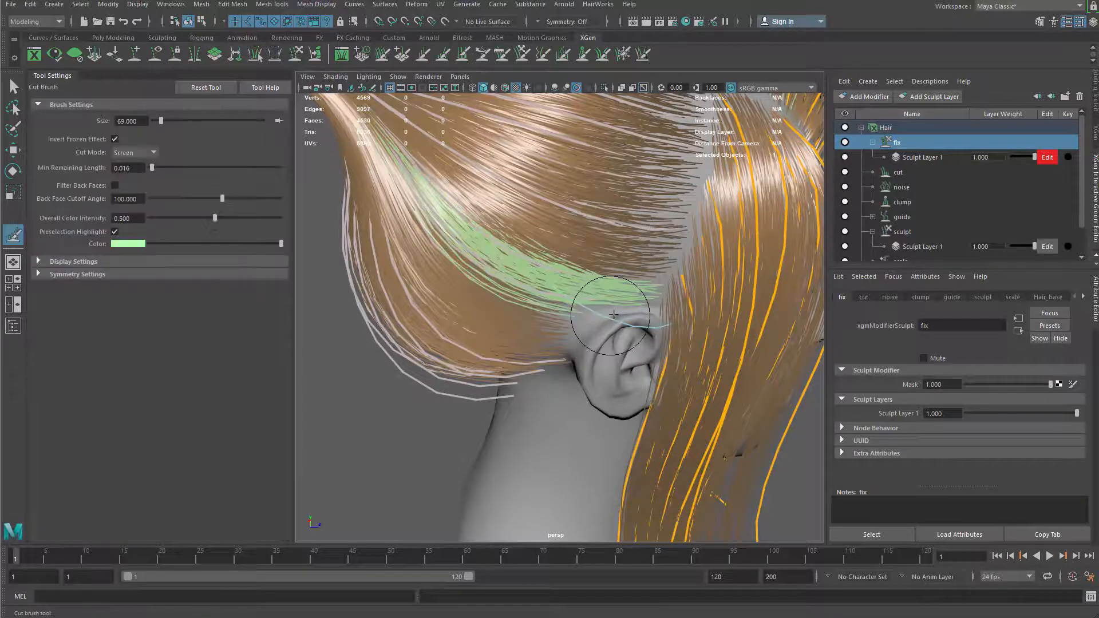
{"action": "left_click_drag", "start_coordinate": [601, 306], "coordinate": [622, 292], "text": "alt"}
{"action": "left_click", "coordinate": [567, 304]}
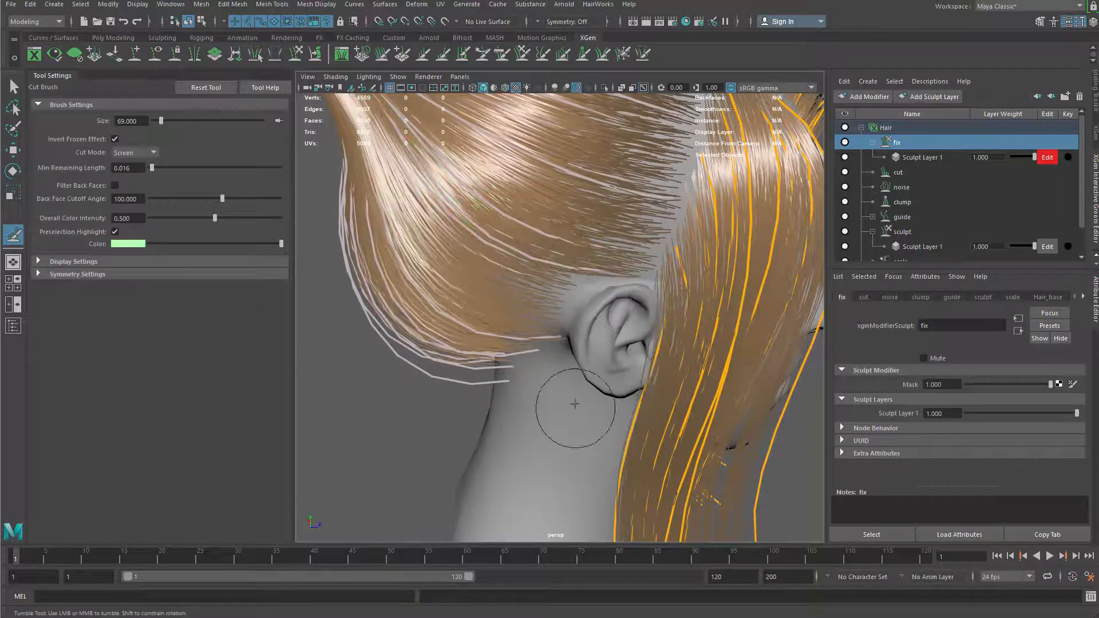
{"action": "key", "text": "ctrl+z"}
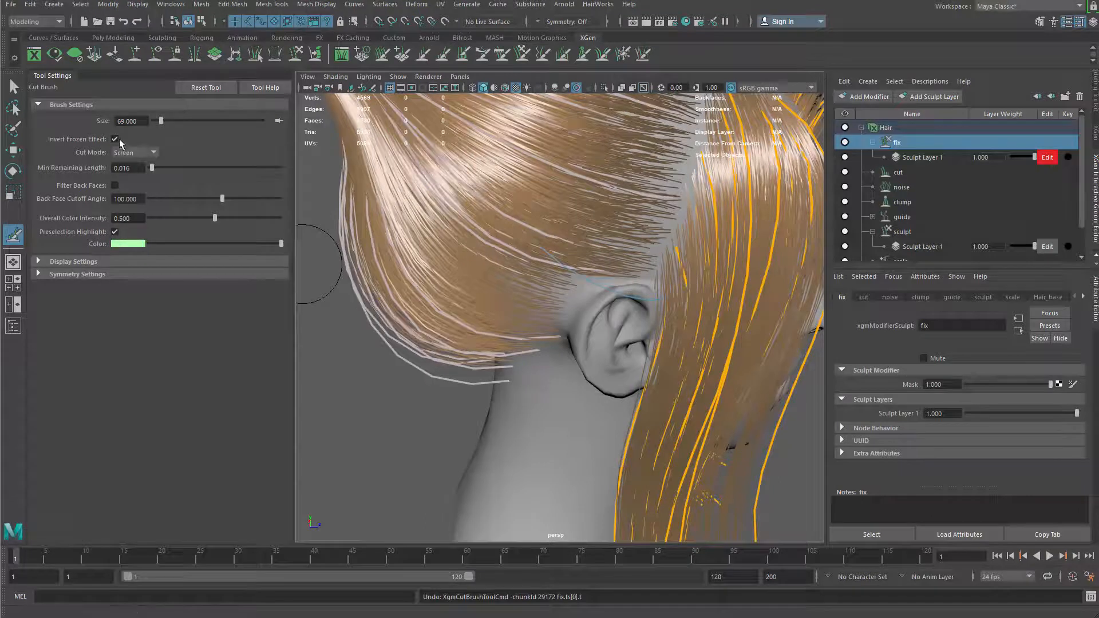
{"action": "left_click", "coordinate": [116, 139]}
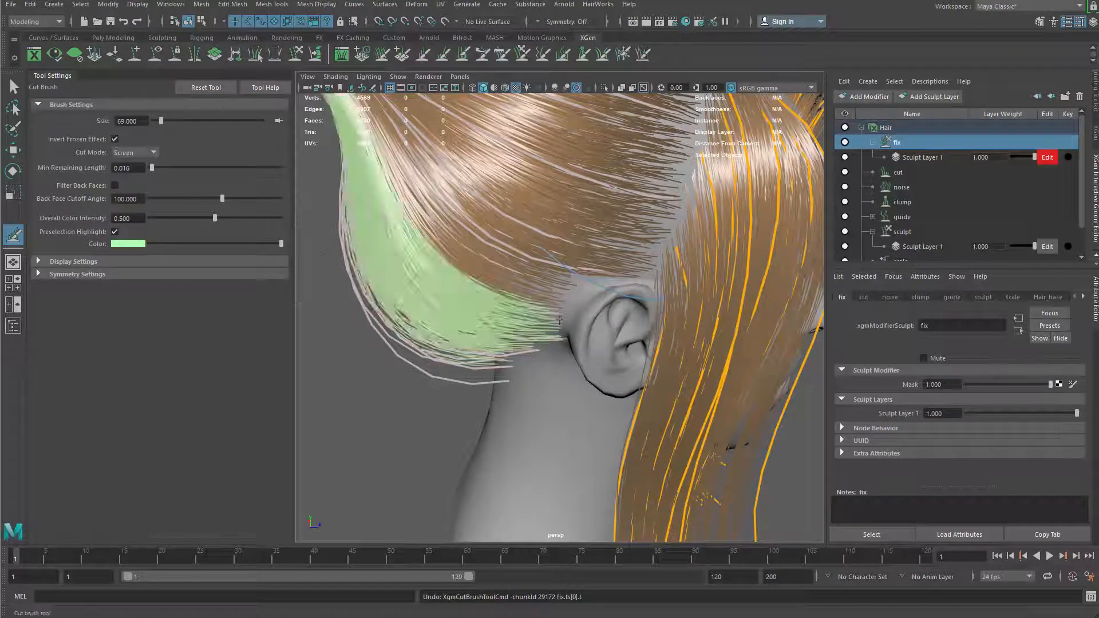
Leave the Cut brush for the Select tool and clear the selection
{"action": "mouse_move", "coordinate": [635, 306]}
{"action": "left_mouse_down", "text": "alt"}
{"action": "mouse_move", "coordinate": [607, 306]}
{"action": "mouse_move", "coordinate": [675, 307]}
{"action": "mouse_move", "coordinate": [635, 344]}
{"action": "mouse_move", "coordinate": [515, 338]}
{"action": "mouse_move", "coordinate": [566, 297]}
{"action": "left_mouse_up", "text": "alt"}
{"action": "right_click_drag", "start_coordinate": [566, 297], "coordinate": [639, 258], "text": "alt"}
{"action": "mouse_move", "coordinate": [638, 258]}
{"action": "left_mouse_down", "text": "alt"}
{"action": "mouse_move", "coordinate": [400, 321]}
{"action": "mouse_move", "coordinate": [522, 286]}
{"action": "mouse_move", "coordinate": [522, 228]}
{"action": "mouse_move", "coordinate": [498, 235]}
{"action": "mouse_move", "coordinate": [621, 265]}
{"action": "mouse_move", "coordinate": [668, 297]}
{"action": "mouse_move", "coordinate": [728, 287]}
{"action": "mouse_move", "coordinate": [718, 295]}
{"action": "mouse_move", "coordinate": [706, 272]}
{"action": "mouse_move", "coordinate": [726, 245]}
{"action": "mouse_move", "coordinate": [716, 332]}
{"action": "mouse_move", "coordinate": [615, 309]}
{"action": "mouse_move", "coordinate": [630, 285]}
{"action": "mouse_move", "coordinate": [641, 314]}
{"action": "mouse_move", "coordinate": [774, 278]}
{"action": "left_mouse_up", "text": "alt"}
{"action": "key", "text": "q"}
{"action": "left_click", "coordinate": [713, 345]}
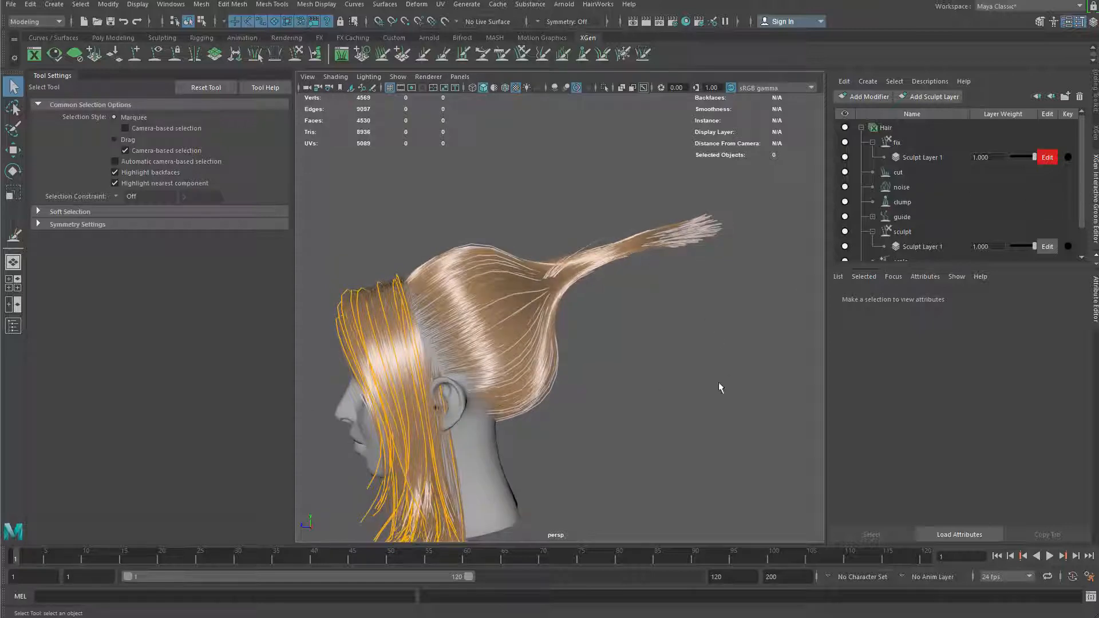
Switch editing to the lower sculpt modifier's Sculpt Layer 1 and collapse the fix modifier
{"action": "left_click_drag", "start_coordinate": [720, 388], "coordinate": [891, 210], "text": "alt"}
{"action": "right_click", "coordinate": [685, 258], "text": "shift"}
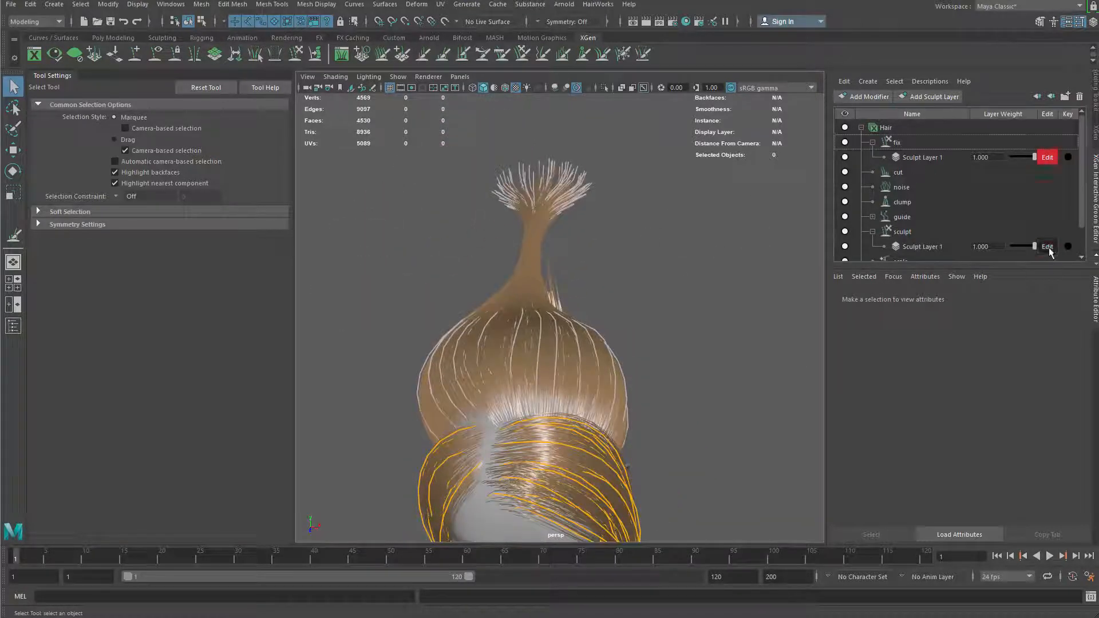
{"action": "left_click", "coordinate": [874, 143]}
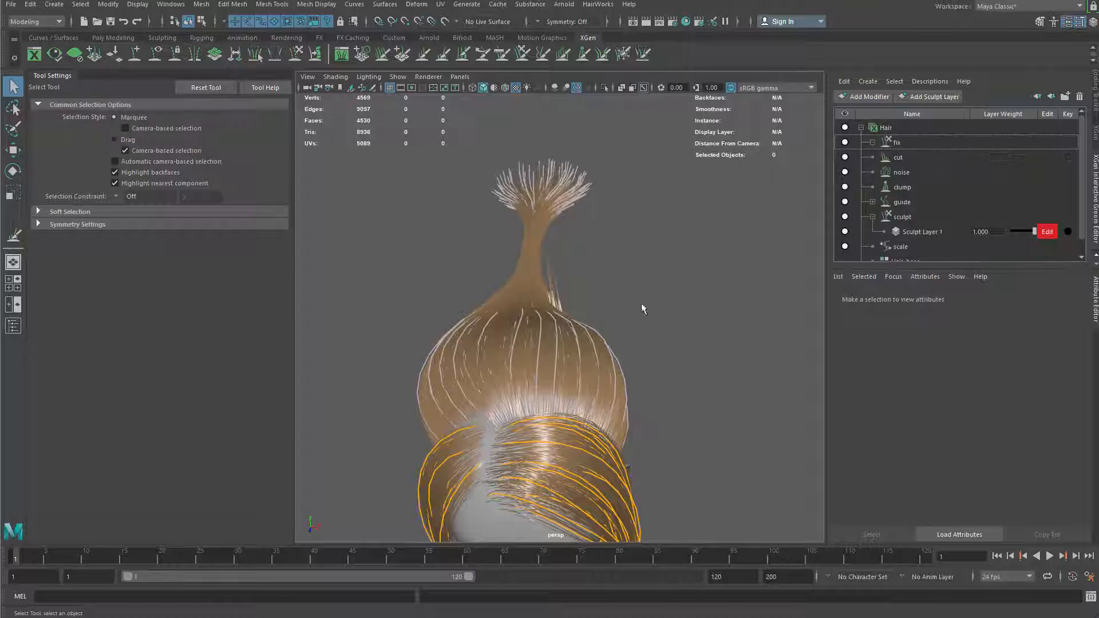
Take up the Comb brush at size 131 and select the sculpt modifier's Sculpt Layer 1
{"action": "left_click_drag", "start_coordinate": [643, 309], "coordinate": [679, 228], "text": "alt"}
{"action": "right_click", "coordinate": [680, 228], "text": "shift"}
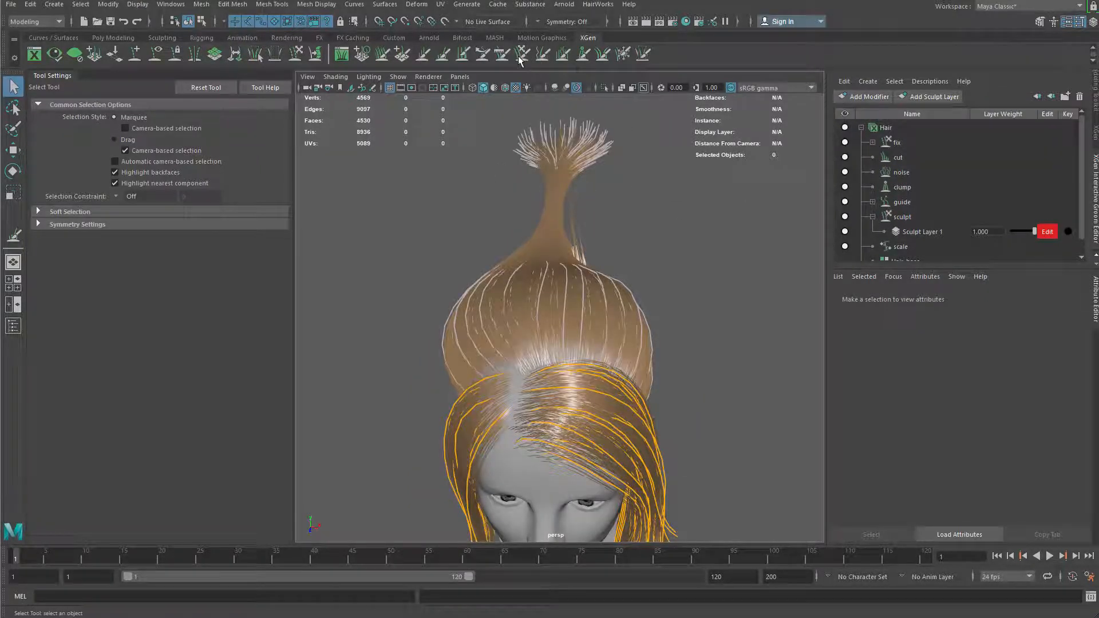
{"action": "left_click", "coordinate": [498, 53]}
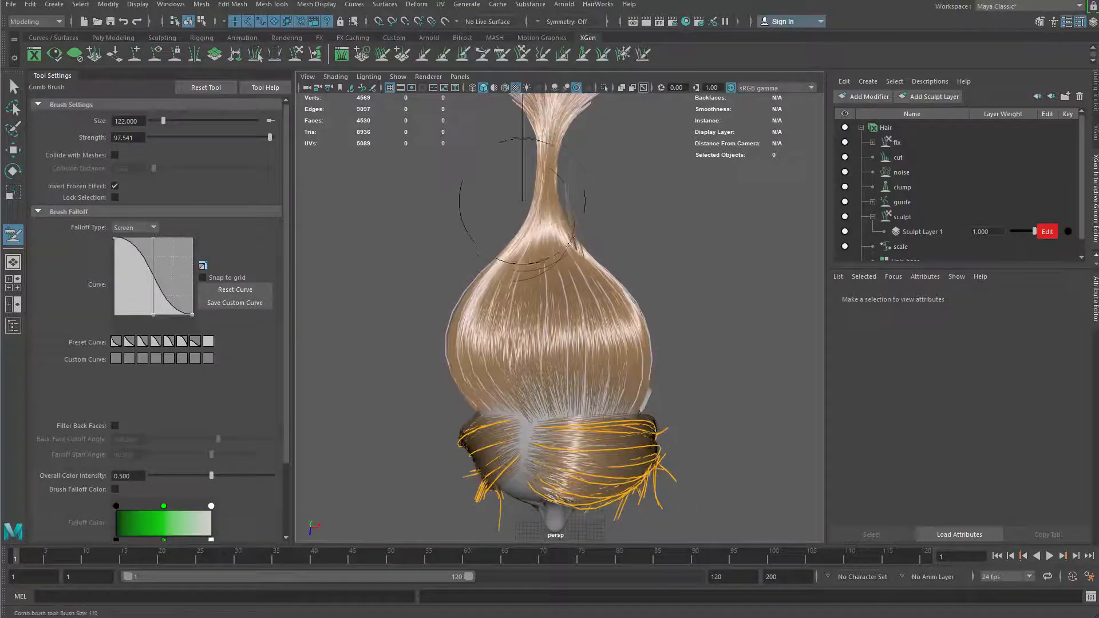
{"action": "left_click_drag", "start_coordinate": [498, 214], "coordinate": [510, 214]}
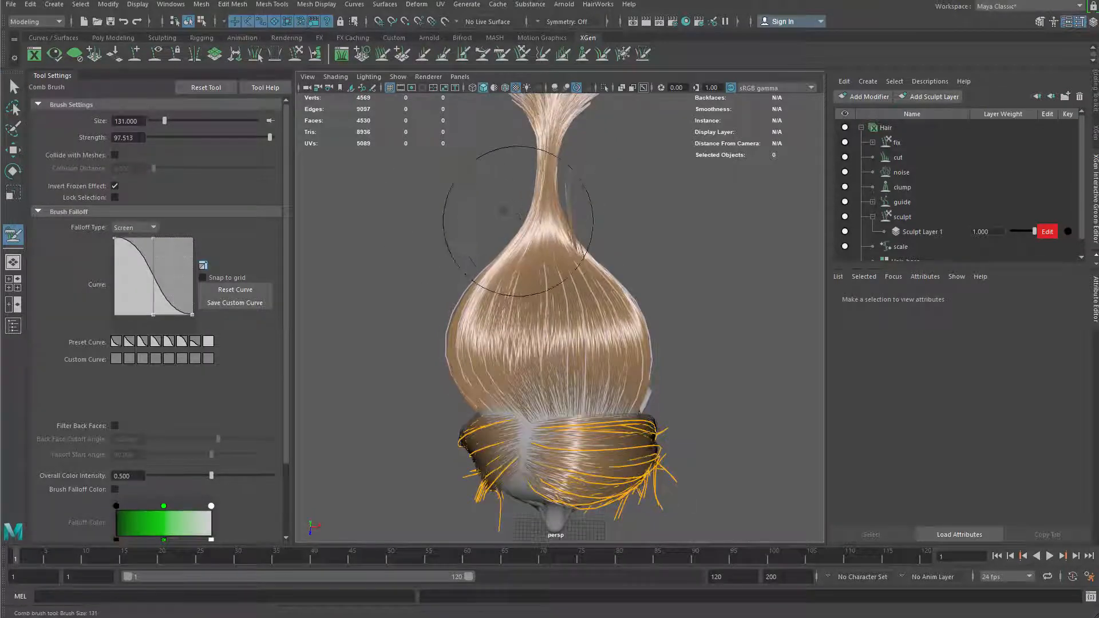
{"action": "left_click", "coordinate": [922, 234]}
{"action": "mouse_move", "coordinate": [504, 217]}
{"action": "left_mouse_down", "text": "alt"}
{"action": "mouse_move", "coordinate": [615, 241]}
{"action": "mouse_move", "coordinate": [521, 198]}
{"action": "left_mouse_up", "text": "alt"}
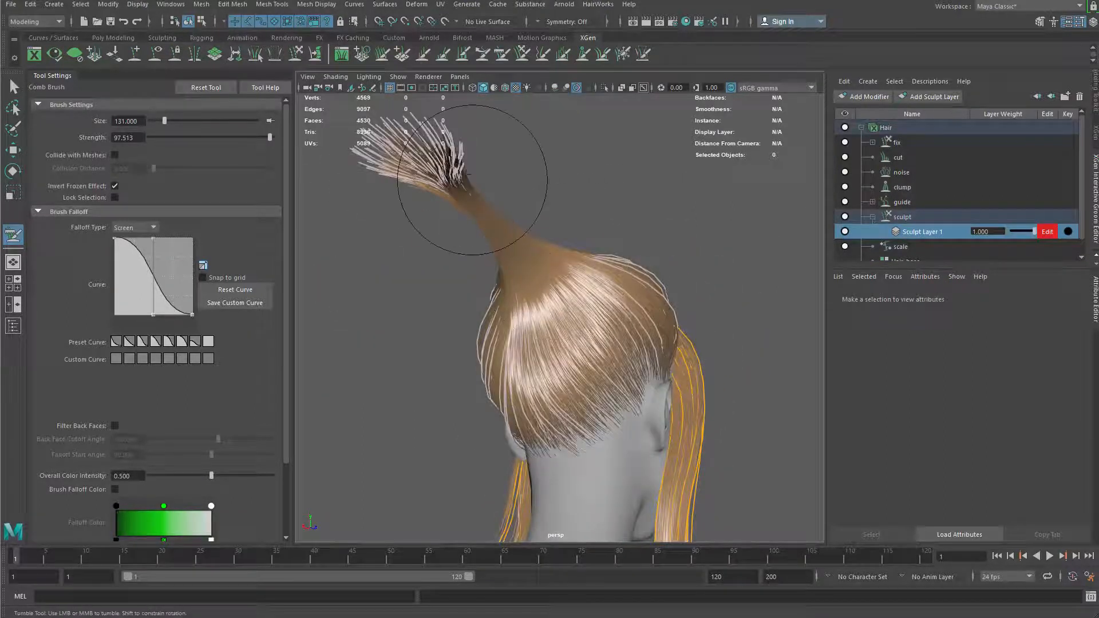
{"action": "left_click_drag", "start_coordinate": [572, 261], "coordinate": [675, 220], "text": "alt"}
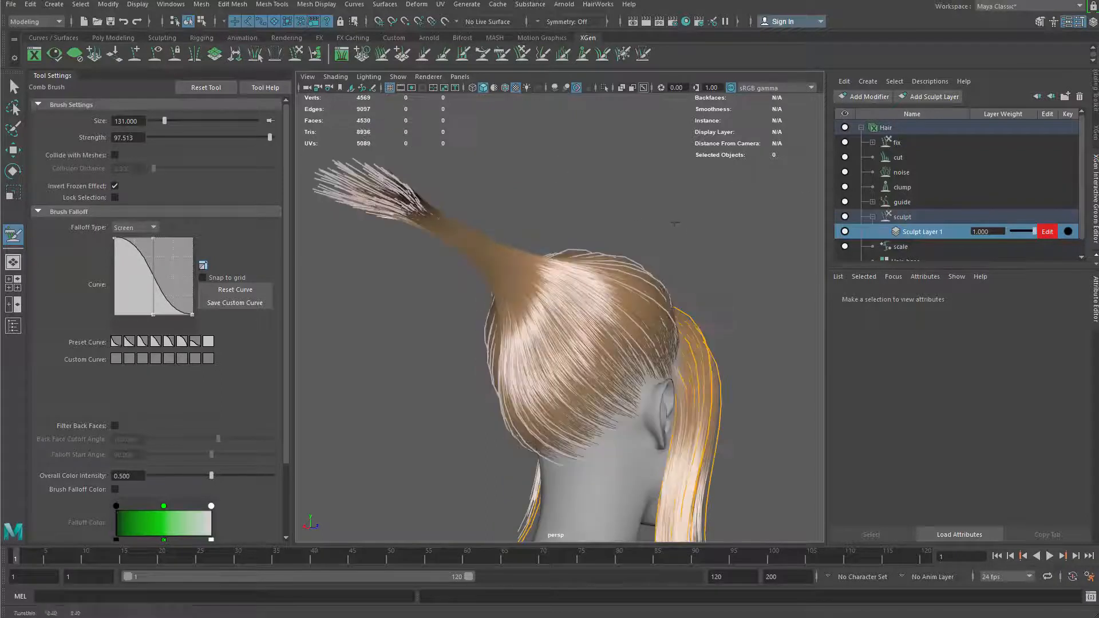
Expand the fix modifier, then mute and unmute it to compare its effect on the hair
{"action": "left_click", "coordinate": [872, 142]}
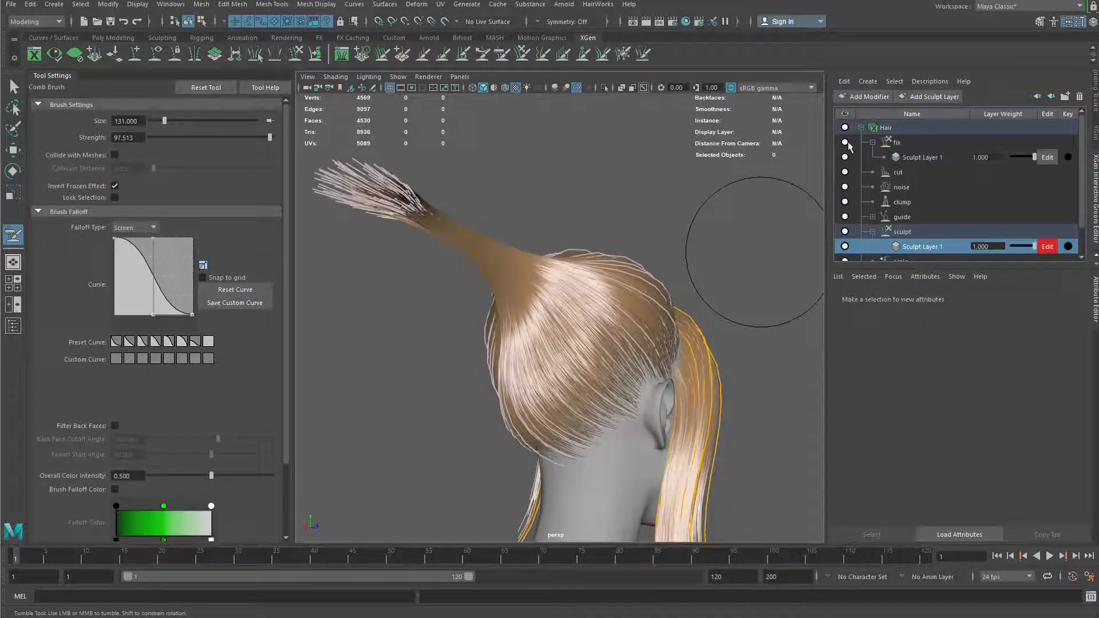
{"action": "left_click", "coordinate": [845, 143]}
{"action": "left_click_drag", "start_coordinate": [773, 246], "coordinate": [441, 272], "text": "alt"}
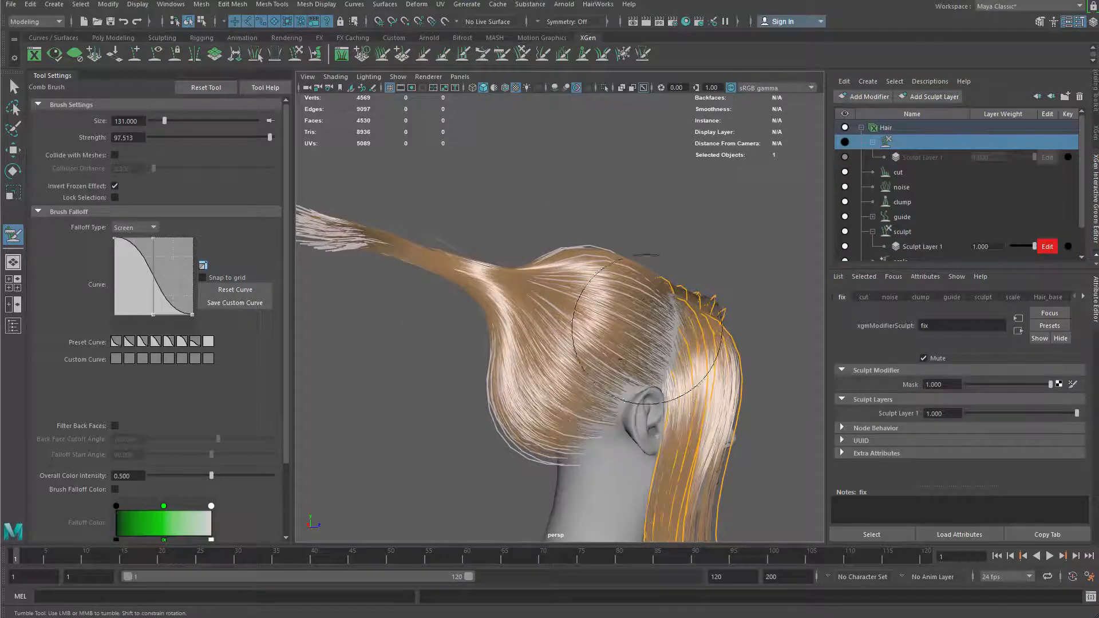
{"action": "left_click", "coordinate": [844, 142]}
{"action": "left_click_drag", "start_coordinate": [670, 292], "coordinate": [618, 286], "text": "alt"}
{"action": "right_click_drag", "start_coordinate": [618, 286], "coordinate": [578, 286], "text": "alt"}
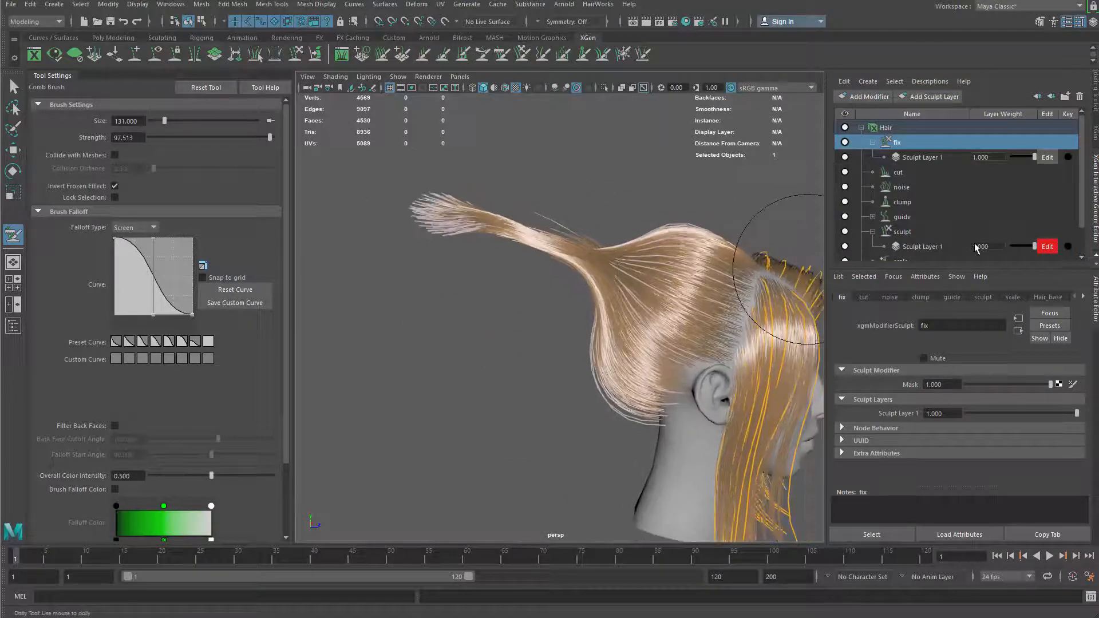
Select the sculpt modifier, expand the guide modifier down to inGuide, and make the sculpt1 modifier's Sculpt Layer 1 editable
{"action": "left_click", "coordinate": [938, 247]}
{"action": "left_click", "coordinate": [846, 232]}
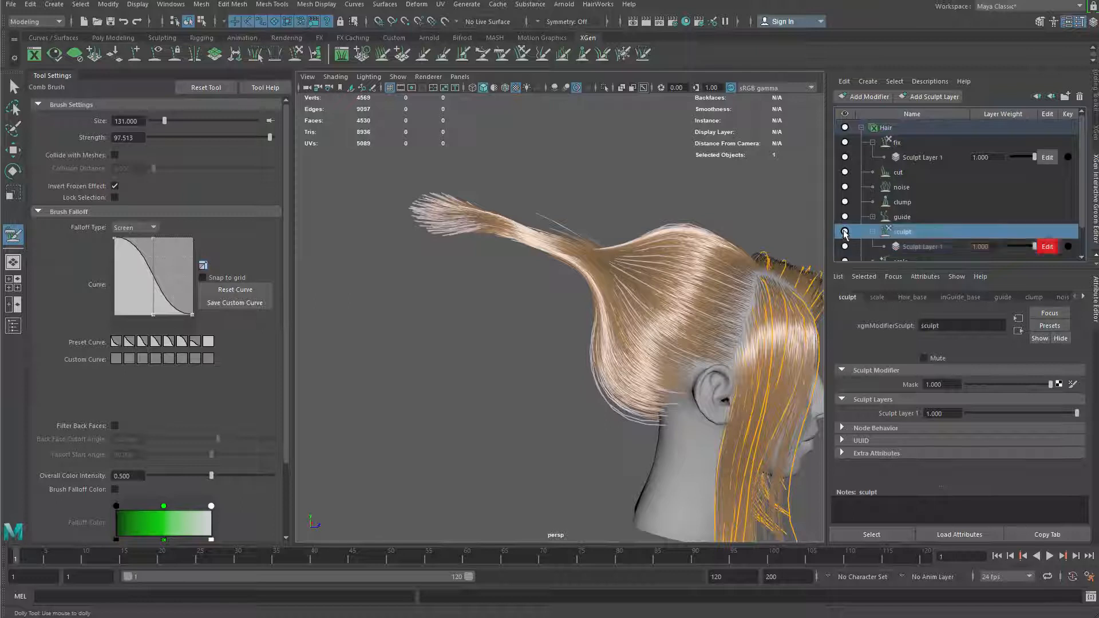
{"action": "left_click", "coordinate": [872, 216]}
{"action": "scroll", "coordinate": [1068, 225], "scroll_direction": "down", "scroll_amount": 2}
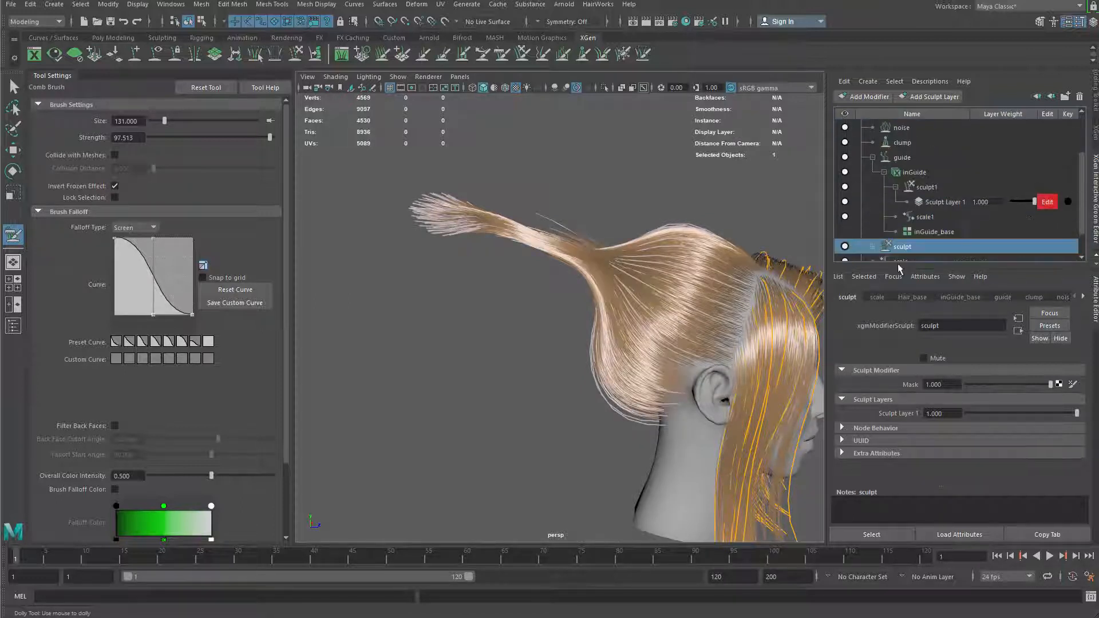
Comb the stray guides around the ponytail's base with the Comb brush, sized 150 and then 123
{"action": "mouse_move", "coordinate": [608, 300]}
{"action": "left_mouse_down", "text": "alt"}
{"action": "mouse_move", "coordinate": [589, 289]}
{"action": "mouse_move", "coordinate": [563, 355]}
{"action": "mouse_move", "coordinate": [576, 319]}
{"action": "mouse_move", "coordinate": [631, 307]}
{"action": "mouse_move", "coordinate": [624, 297]}
{"action": "mouse_move", "coordinate": [648, 250]}
{"action": "mouse_move", "coordinate": [604, 266]}
{"action": "left_mouse_up", "text": "alt"}
{"action": "key", "text": "b"}
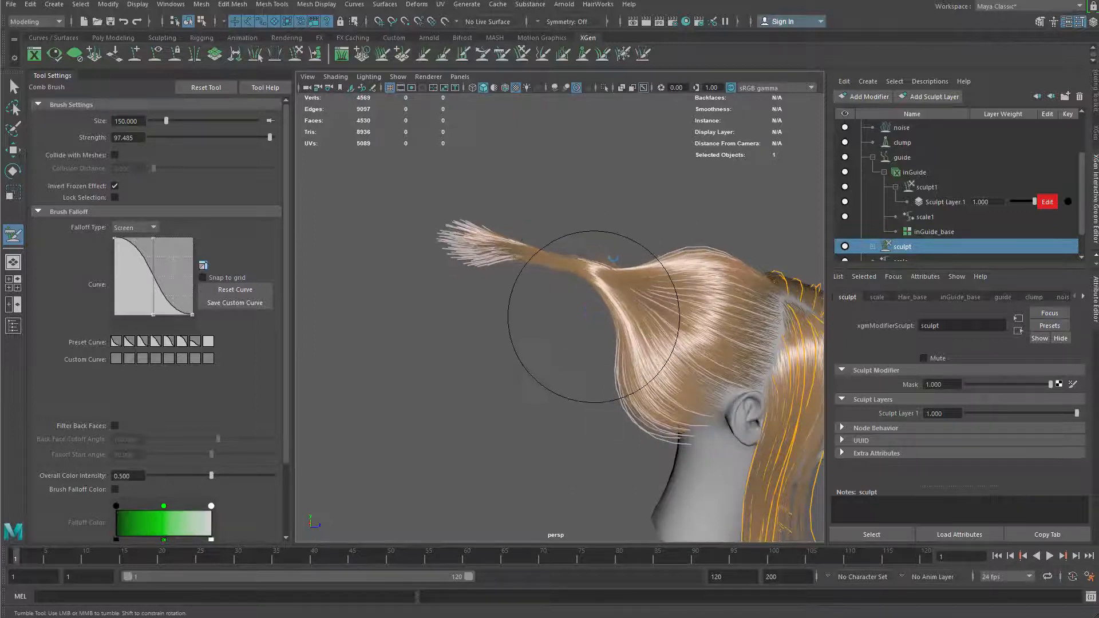
{"action": "mouse_move", "coordinate": [583, 196]}
{"action": "left_mouse_down", "text": "alt"}
{"action": "mouse_move", "coordinate": [565, 299]}
{"action": "mouse_move", "coordinate": [569, 289]}
{"action": "left_mouse_up", "text": "alt"}
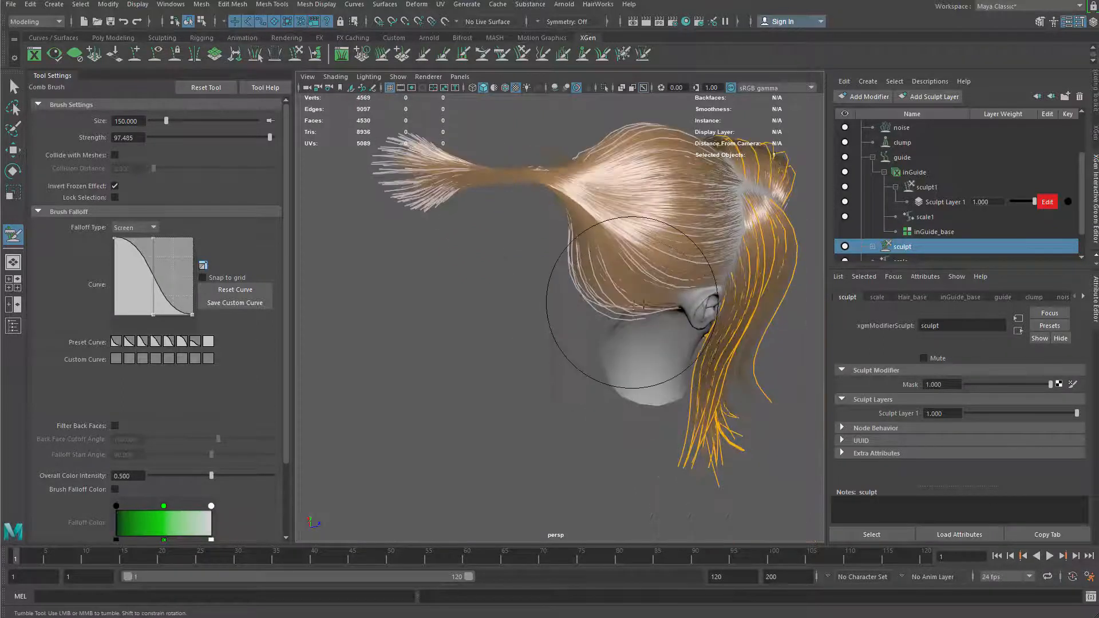
{"action": "left_click_drag", "start_coordinate": [642, 307], "coordinate": [599, 176], "text": "alt"}
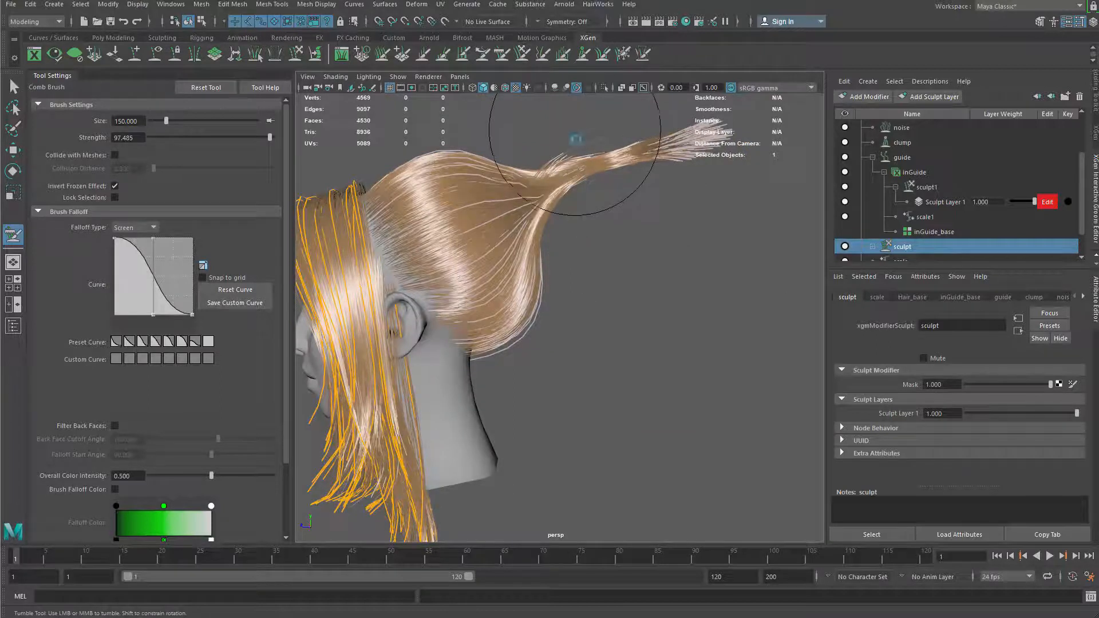
{"action": "middle_click_drag", "start_coordinate": [532, 177], "coordinate": [601, 229], "text": "alt"}
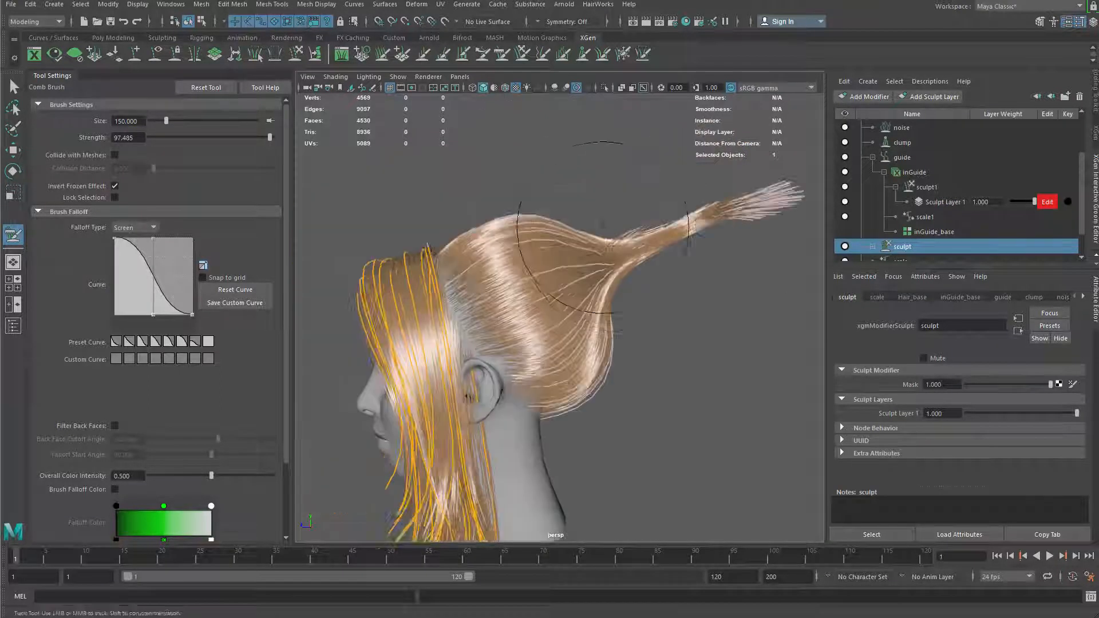
{"action": "left_click_drag", "start_coordinate": [601, 228], "coordinate": [518, 251], "text": "alt"}
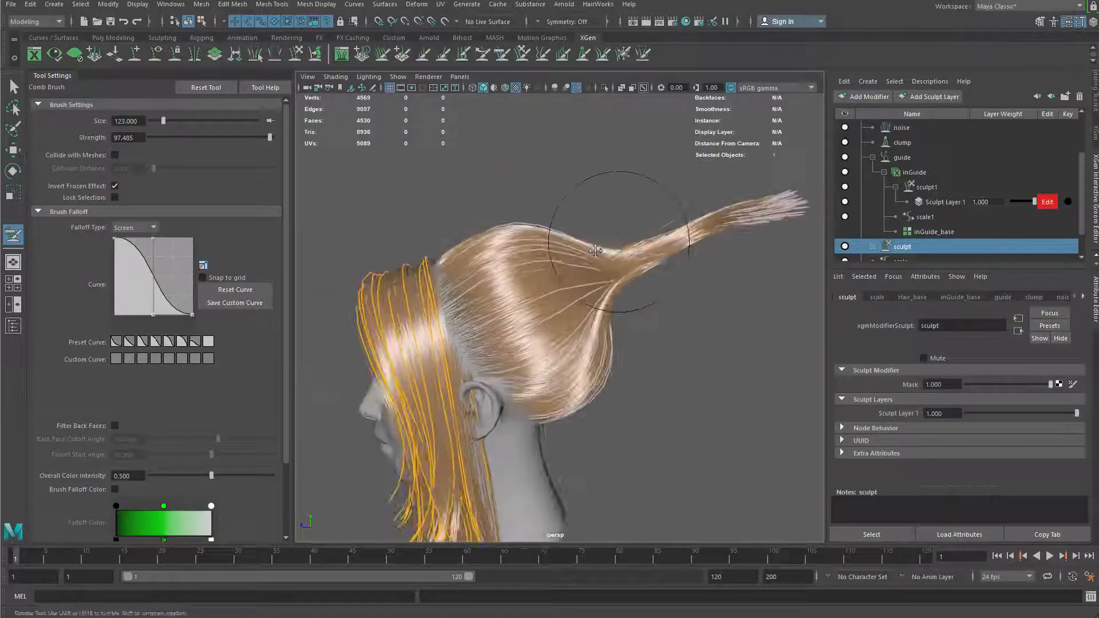
{"action": "left_click_drag", "start_coordinate": [600, 229], "coordinate": [727, 242], "text": "alt"}
{"action": "middle_click_drag", "start_coordinate": [639, 240], "coordinate": [556, 235], "text": "alt"}
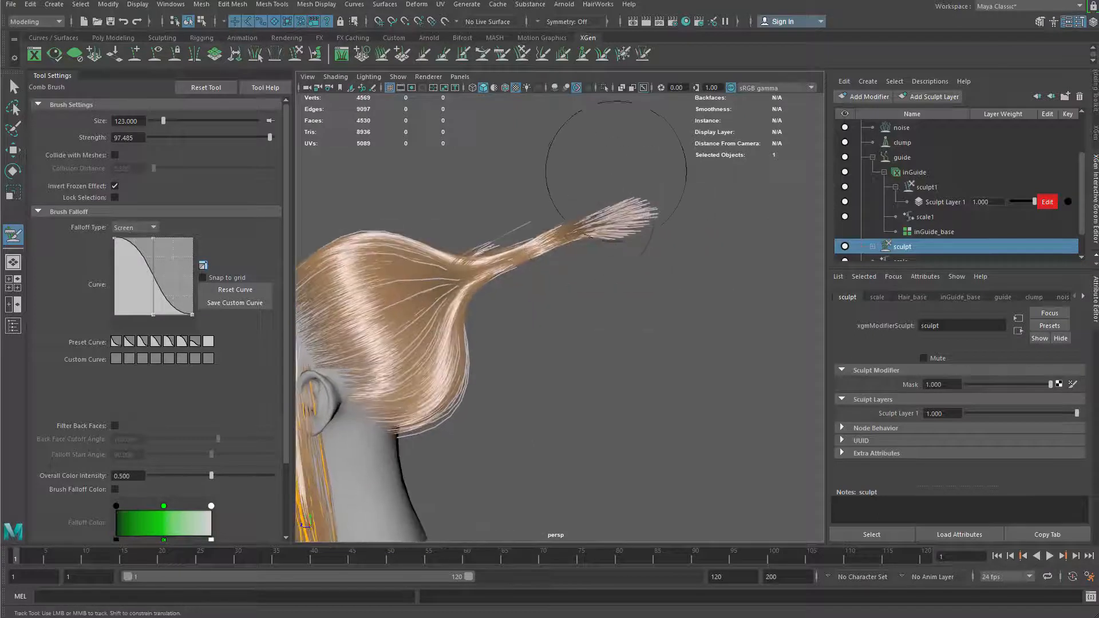
Cut the ponytail guides down to a short stub behind the gathered base with the Cut brush at size 123
{"action": "mouse_move", "coordinate": [610, 170]}
{"action": "right_mouse_down"}
{"action": "mouse_move", "coordinate": [637, 258]}
{"action": "mouse_move", "coordinate": [635, 247]}
{"action": "right_mouse_up"}
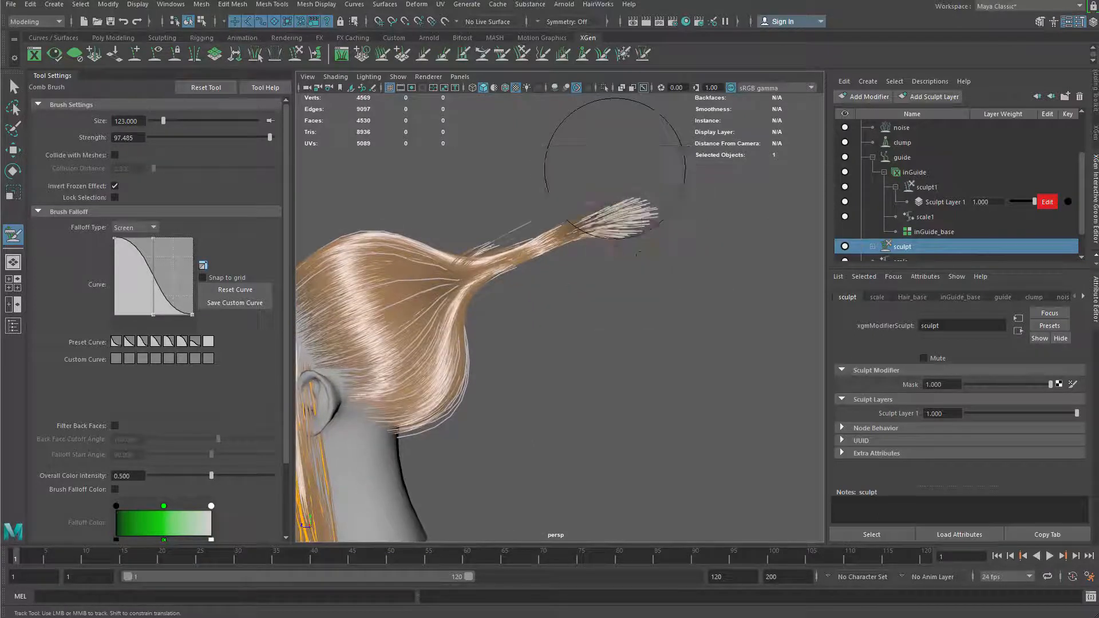
{"action": "mouse_move", "coordinate": [670, 201]}
{"action": "left_mouse_down"}
{"action": "mouse_move", "coordinate": [577, 233]}
{"action": "mouse_move", "coordinate": [552, 198]}
{"action": "mouse_move", "coordinate": [535, 240]}
{"action": "left_mouse_up"}
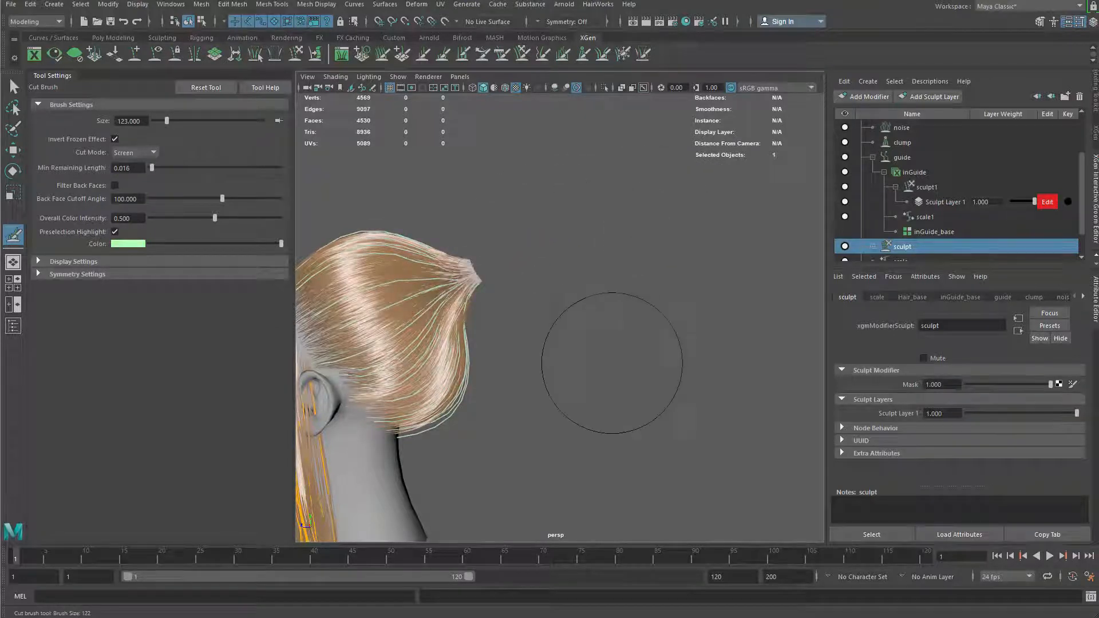
{"action": "right_click_drag", "start_coordinate": [612, 363], "coordinate": [558, 297], "text": "alt"}
{"action": "middle_click_drag", "start_coordinate": [558, 298], "coordinate": [621, 278], "text": "alt"}
{"action": "mouse_move", "coordinate": [624, 274]}
{"action": "left_mouse_down", "text": "alt"}
{"action": "mouse_move", "coordinate": [477, 340]}
{"action": "mouse_move", "coordinate": [497, 394]}
{"action": "left_mouse_up", "text": "alt"}
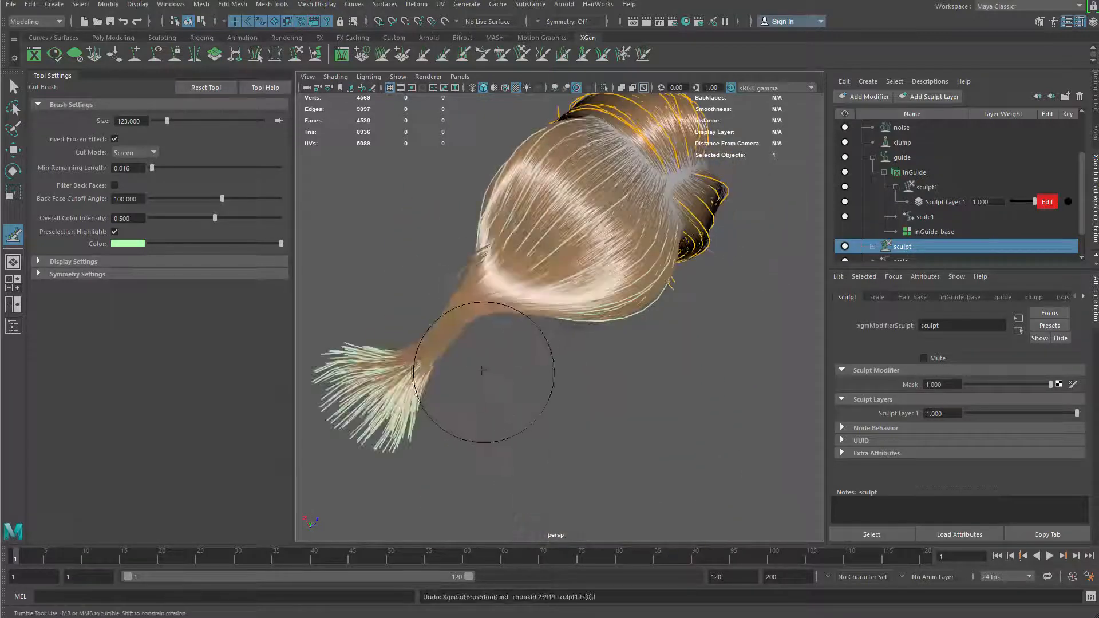
{"action": "middle_click_drag", "start_coordinate": [496, 395], "coordinate": [515, 401], "text": "alt"}
{"action": "left_click_drag", "start_coordinate": [444, 434], "coordinate": [466, 369]}
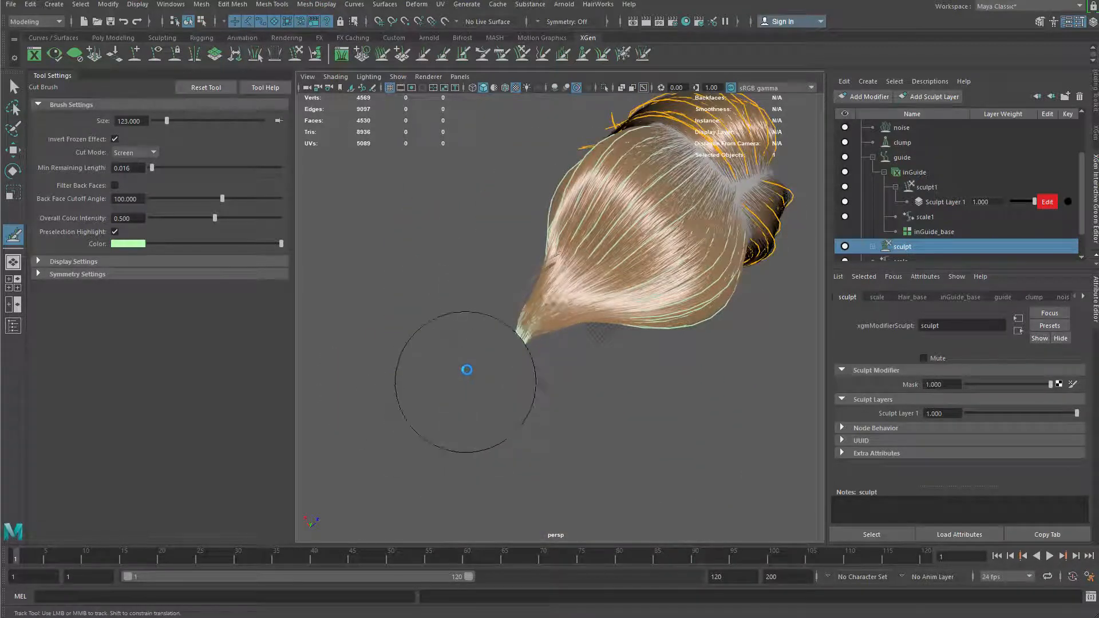
Comb the guides at the tip of the ponytail stub together with the Comb brush at size 104
{"action": "mouse_move", "coordinate": [484, 409]}
{"action": "left_mouse_down", "text": "alt"}
{"action": "mouse_move", "coordinate": [510, 397]}
{"action": "mouse_move", "coordinate": [641, 189]}
{"action": "mouse_move", "coordinate": [668, 239]}
{"action": "left_mouse_up", "text": "alt"}
{"action": "left_click_drag", "start_coordinate": [668, 239], "coordinate": [644, 197], "text": "alt"}
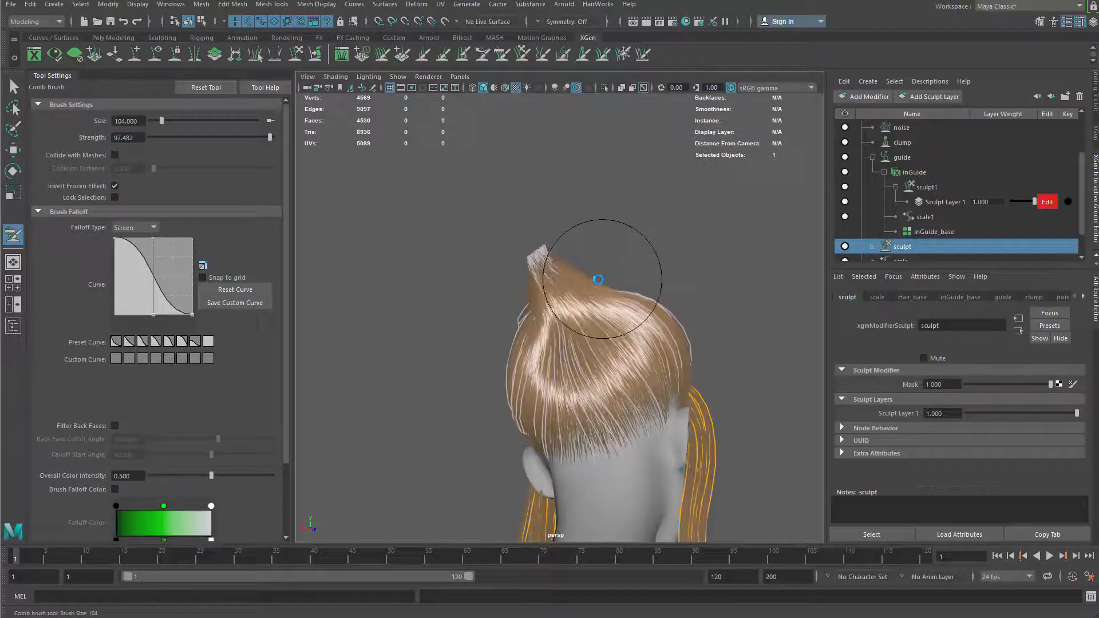
{"action": "mouse_move", "coordinate": [634, 250]}
{"action": "left_mouse_down", "text": "alt"}
{"action": "mouse_move", "coordinate": [606, 320]}
{"action": "mouse_move", "coordinate": [606, 422]}
{"action": "mouse_move", "coordinate": [571, 404]}
{"action": "mouse_move", "coordinate": [521, 413]}
{"action": "mouse_move", "coordinate": [596, 298]}
{"action": "mouse_move", "coordinate": [469, 277]}
{"action": "left_mouse_up", "text": "alt"}
{"action": "middle_click_drag", "start_coordinate": [568, 270], "coordinate": [582, 335], "text": "alt"}
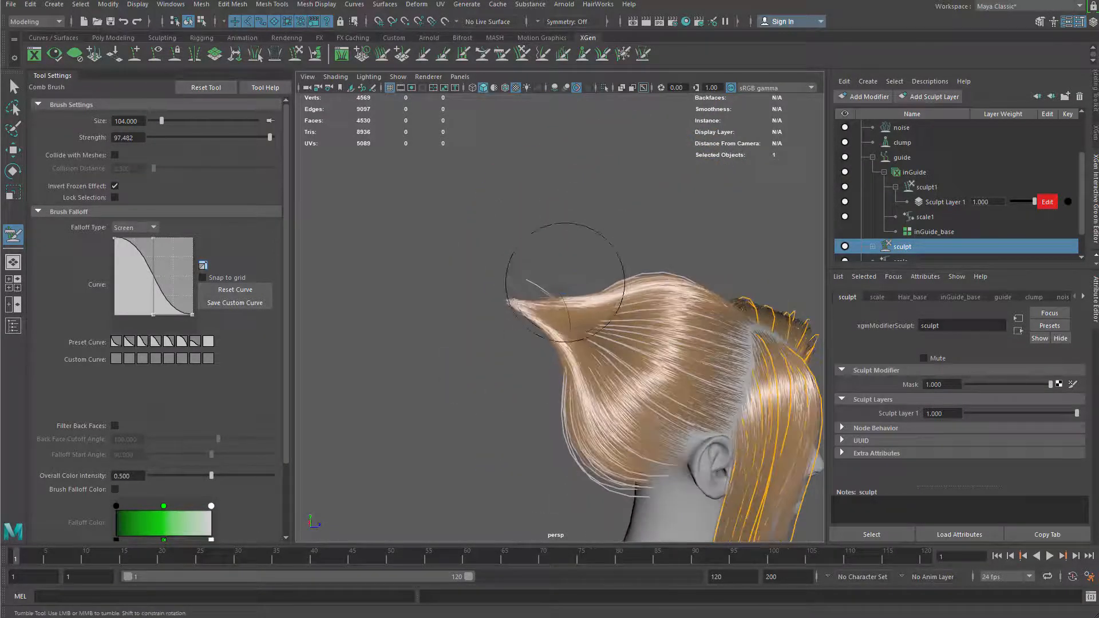
{"action": "left_click_drag", "start_coordinate": [508, 307], "coordinate": [557, 284]}
{"action": "left_click_drag", "start_coordinate": [517, 359], "coordinate": [641, 229], "text": "alt"}
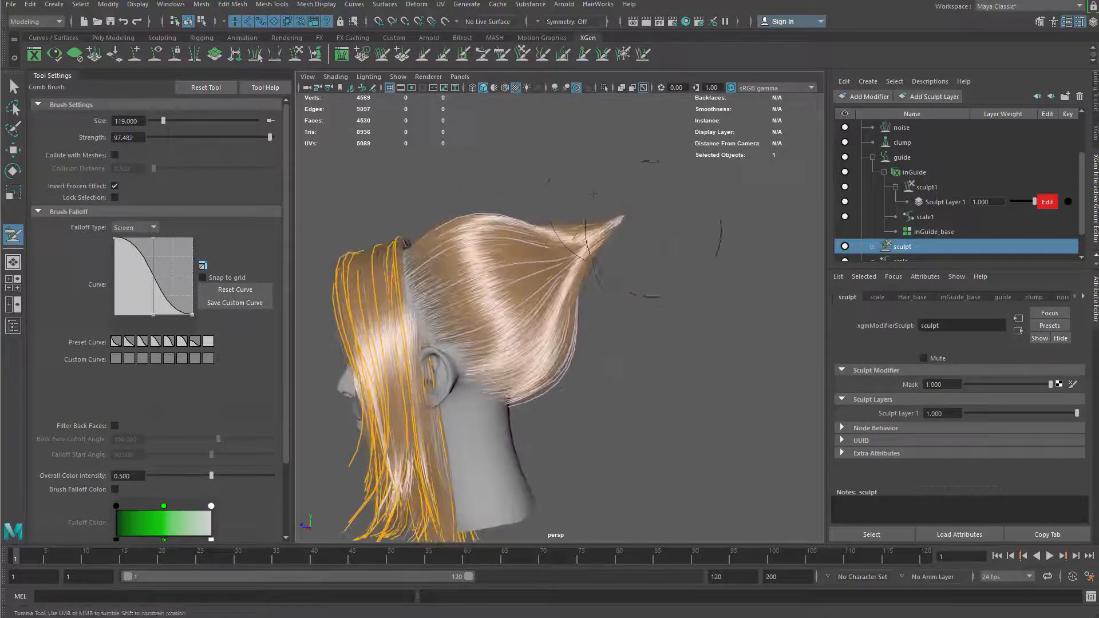
Comb the stray guides above the ponytail stub flat with the Comb brush at sizes 57 and 96
{"action": "left_click_drag", "start_coordinate": [590, 196], "coordinate": [542, 237], "text": "alt"}
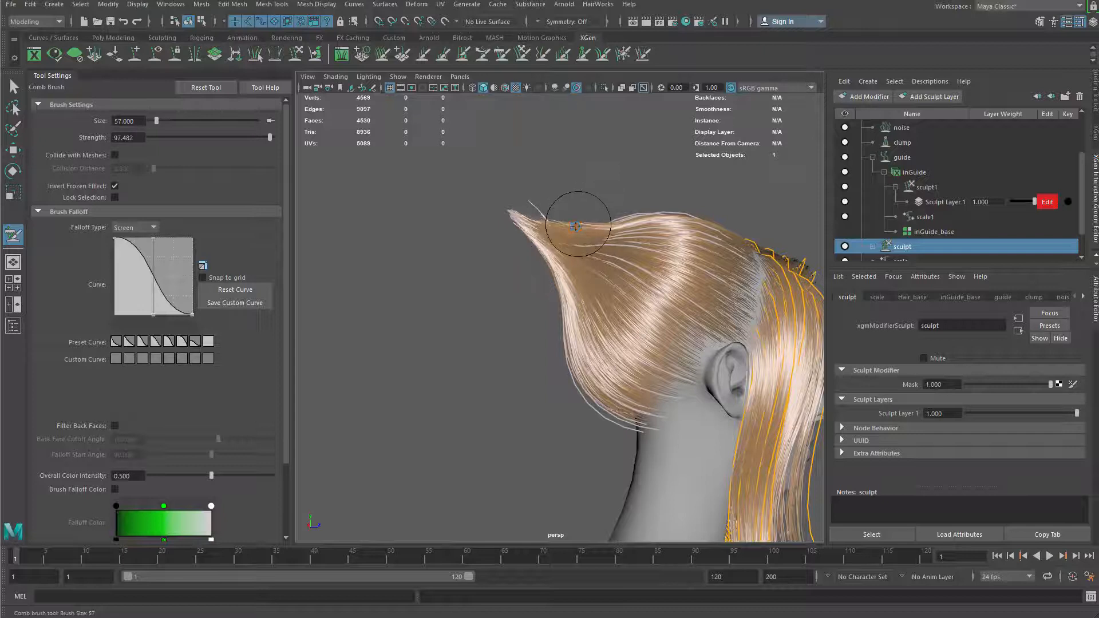
{"action": "left_click_drag", "start_coordinate": [539, 237], "coordinate": [595, 319], "text": "alt"}
{"action": "mouse_move", "coordinate": [553, 281]}
{"action": "left_mouse_down", "text": "alt"}
{"action": "mouse_move", "coordinate": [519, 307]}
{"action": "mouse_move", "coordinate": [578, 299]}
{"action": "mouse_move", "coordinate": [482, 273]}
{"action": "left_mouse_up", "text": "alt"}
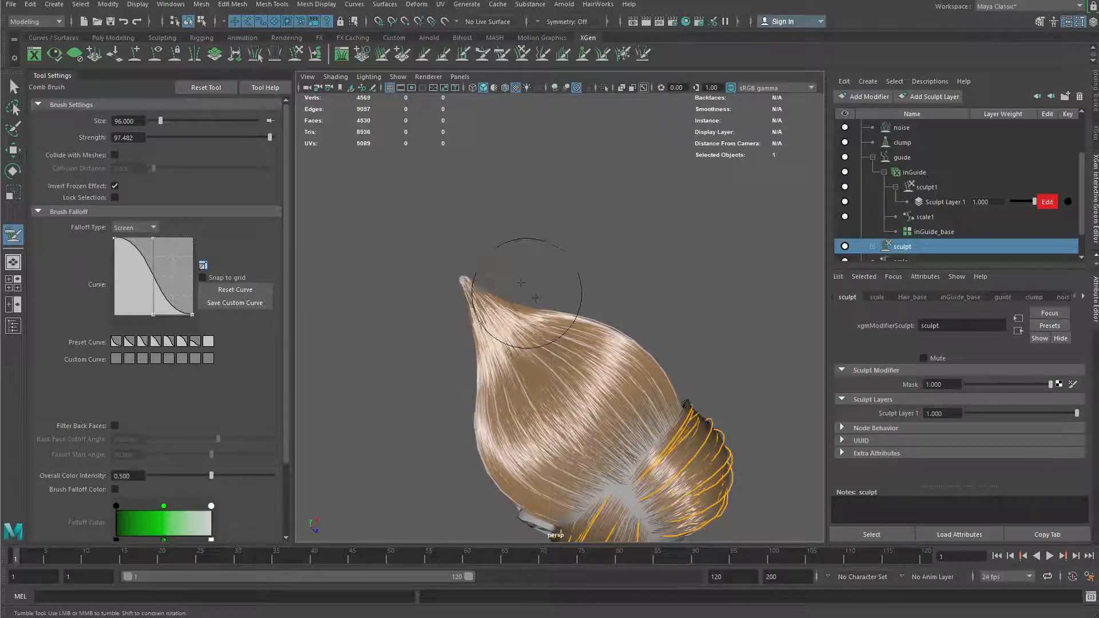
{"action": "left_click_drag", "start_coordinate": [453, 307], "coordinate": [551, 223], "text": "alt"}
Trim the tip of the ponytail stub blunt with the Cut brush at size 96
{"action": "right_click", "coordinate": [551, 224], "text": "shift"}
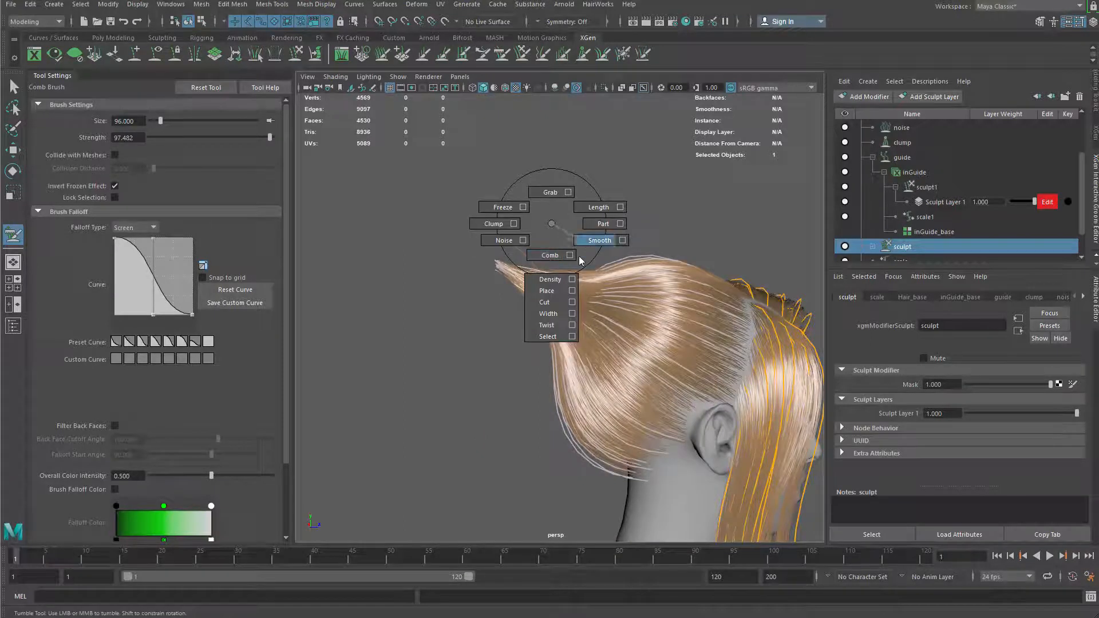
{"action": "left_click", "coordinate": [545, 303]}
{"action": "mouse_move", "coordinate": [464, 265]}
{"action": "left_mouse_down", "text": "alt"}
{"action": "mouse_move", "coordinate": [463, 279]}
{"action": "mouse_move", "coordinate": [478, 259]}
{"action": "mouse_move", "coordinate": [498, 270]}
{"action": "mouse_move", "coordinate": [503, 294]}
{"action": "mouse_move", "coordinate": [505, 280]}
{"action": "mouse_move", "coordinate": [488, 343]}
{"action": "mouse_move", "coordinate": [513, 422]}
{"action": "mouse_move", "coordinate": [442, 396]}
{"action": "mouse_move", "coordinate": [404, 408]}
{"action": "left_mouse_up", "text": "alt"}
{"action": "middle_click_drag", "start_coordinate": [640, 321], "coordinate": [643, 271], "text": "alt"}
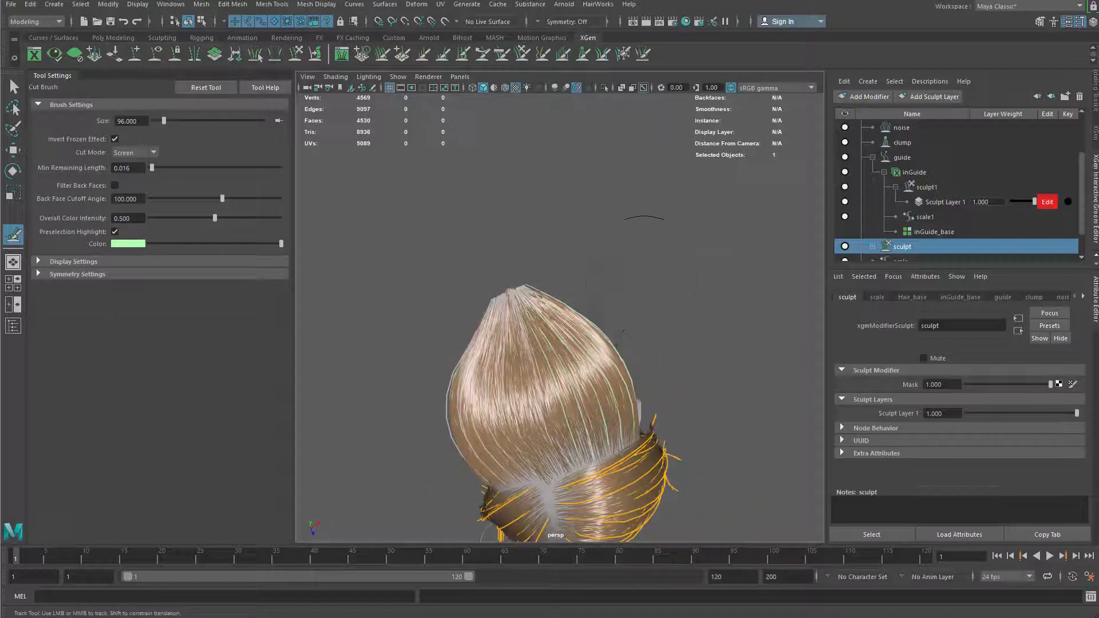
Comb the guides around the trimmed stub into an even shape with the Comb brush at sizes 96 and 142
{"action": "right_click", "coordinate": [643, 267], "text": "shift"}
{"action": "right_click_drag", "start_coordinate": [645, 298], "coordinate": [646, 311], "text": "shift"}
{"action": "left_click_drag", "start_coordinate": [633, 345], "coordinate": [621, 339], "text": "alt"}
{"action": "middle_click_drag", "start_coordinate": [621, 339], "coordinate": [608, 294], "text": "alt"}
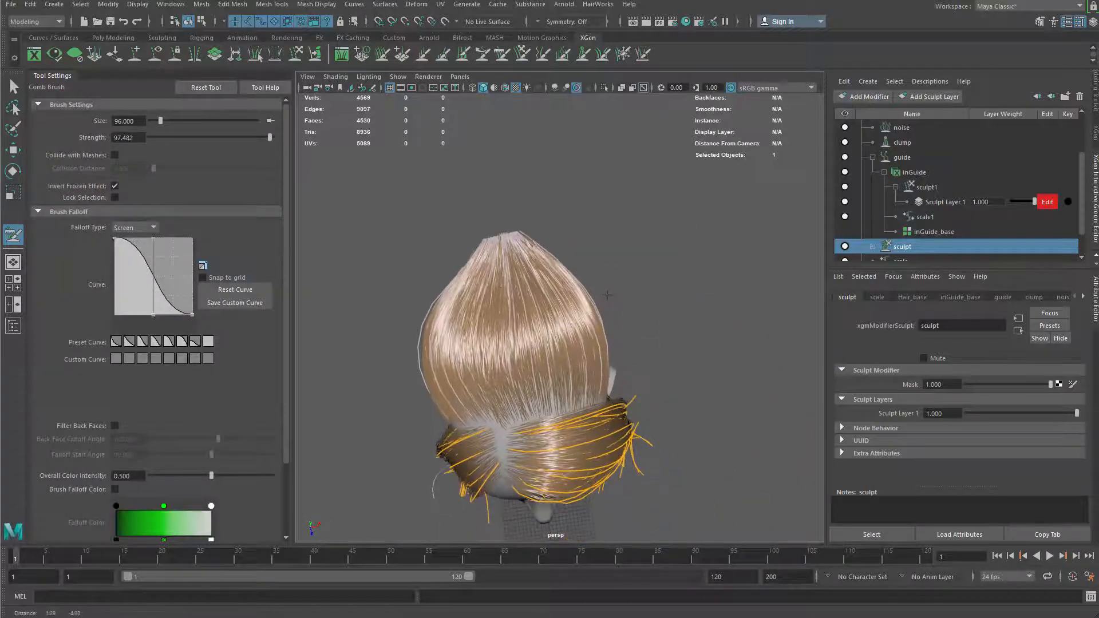
{"action": "mouse_move", "coordinate": [601, 319]}
{"action": "left_mouse_down"}
{"action": "mouse_move", "coordinate": [613, 318]}
{"action": "mouse_move", "coordinate": [515, 208]}
{"action": "mouse_move", "coordinate": [644, 208]}
{"action": "left_mouse_up"}
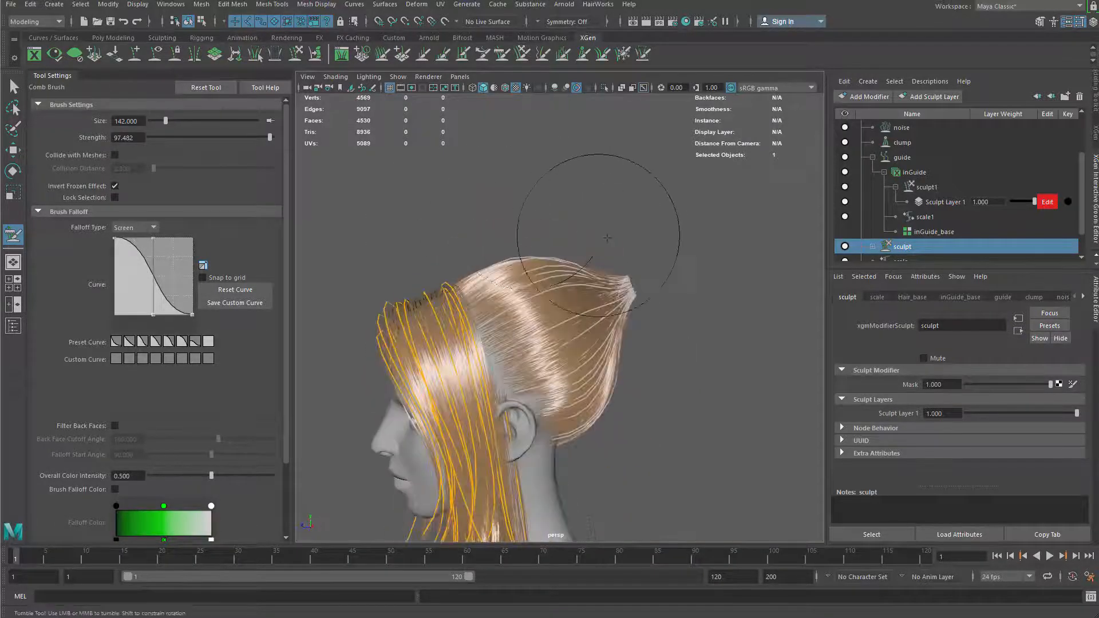
{"action": "middle_click_drag", "start_coordinate": [645, 208], "coordinate": [556, 261], "text": "alt"}
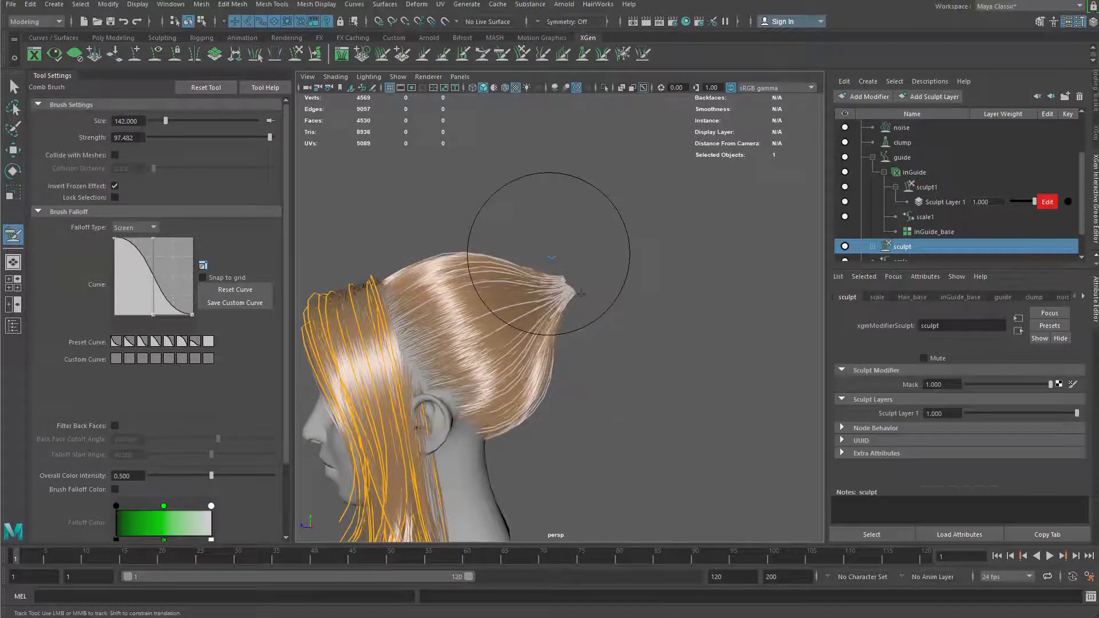
{"action": "left_click_drag", "start_coordinate": [634, 274], "coordinate": [401, 320], "text": "alt"}
Comb the crown and sides of the gathered hair with the Comb brush at sizes 172 and 140
{"action": "key", "text": "q"}
{"action": "mouse_move", "coordinate": [670, 243]}
{"action": "left_mouse_down", "text": "alt"}
{"action": "mouse_move", "coordinate": [618, 238]}
{"action": "mouse_move", "coordinate": [641, 215]}
{"action": "left_mouse_up", "text": "alt"}
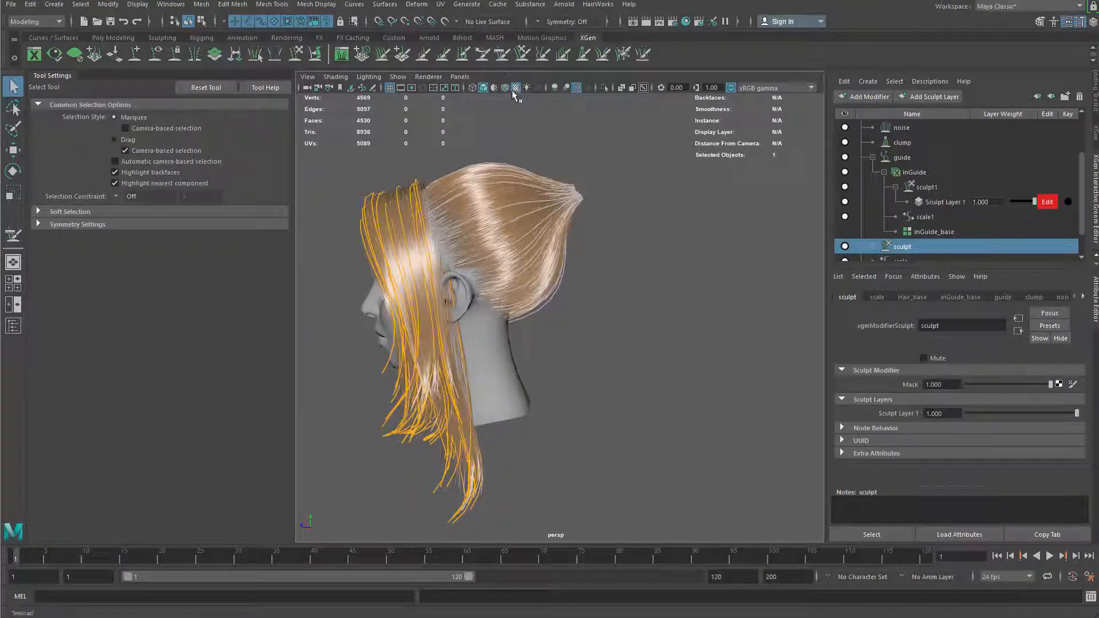
{"action": "left_click", "coordinate": [500, 57]}
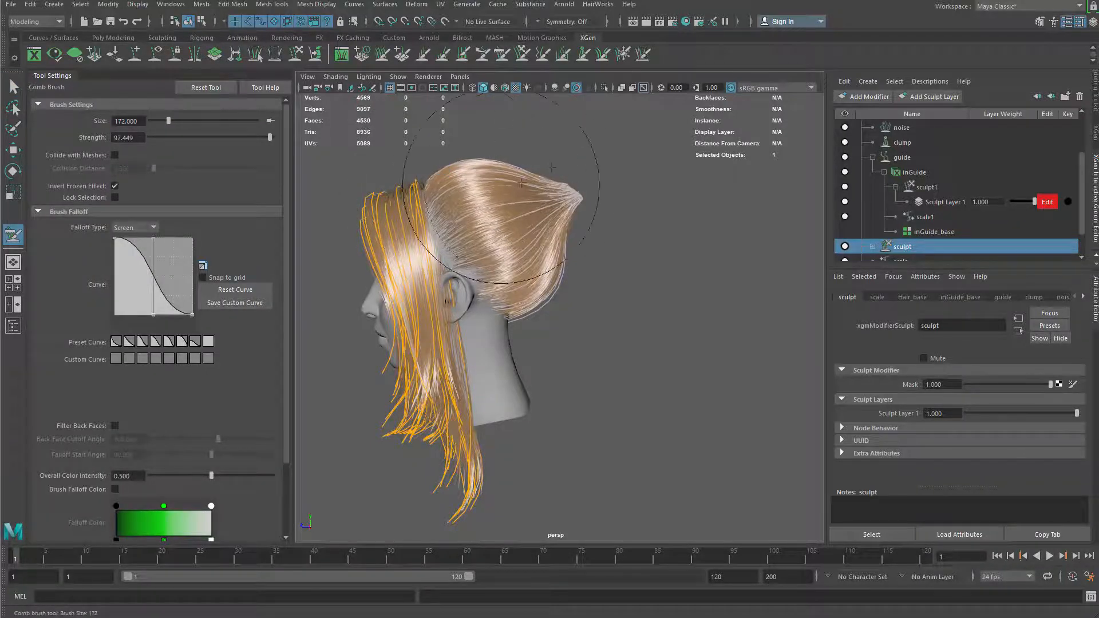
{"action": "mouse_move", "coordinate": [475, 195]}
{"action": "left_mouse_down", "text": "alt"}
{"action": "mouse_move", "coordinate": [379, 169]}
{"action": "mouse_move", "coordinate": [582, 196]}
{"action": "mouse_move", "coordinate": [591, 164]}
{"action": "mouse_move", "coordinate": [577, 191]}
{"action": "mouse_move", "coordinate": [576, 252]}
{"action": "mouse_move", "coordinate": [538, 289]}
{"action": "left_mouse_up", "text": "alt"}
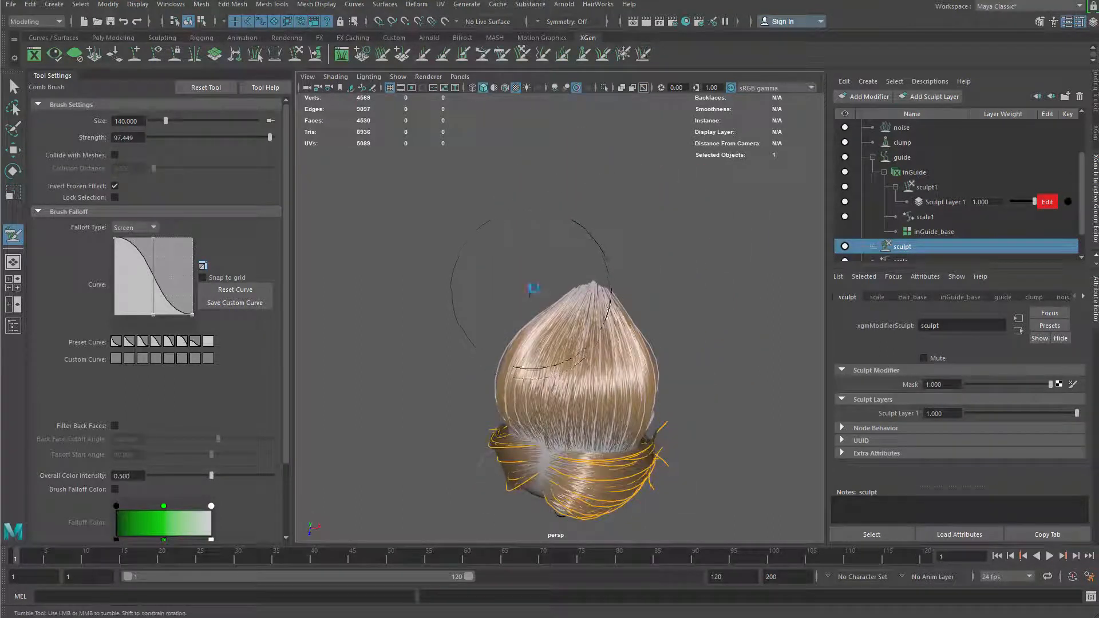
{"action": "left_click_drag", "start_coordinate": [649, 310], "coordinate": [635, 268], "text": "alt"}
{"action": "middle_click_drag", "start_coordinate": [635, 267], "coordinate": [599, 203], "text": "alt"}
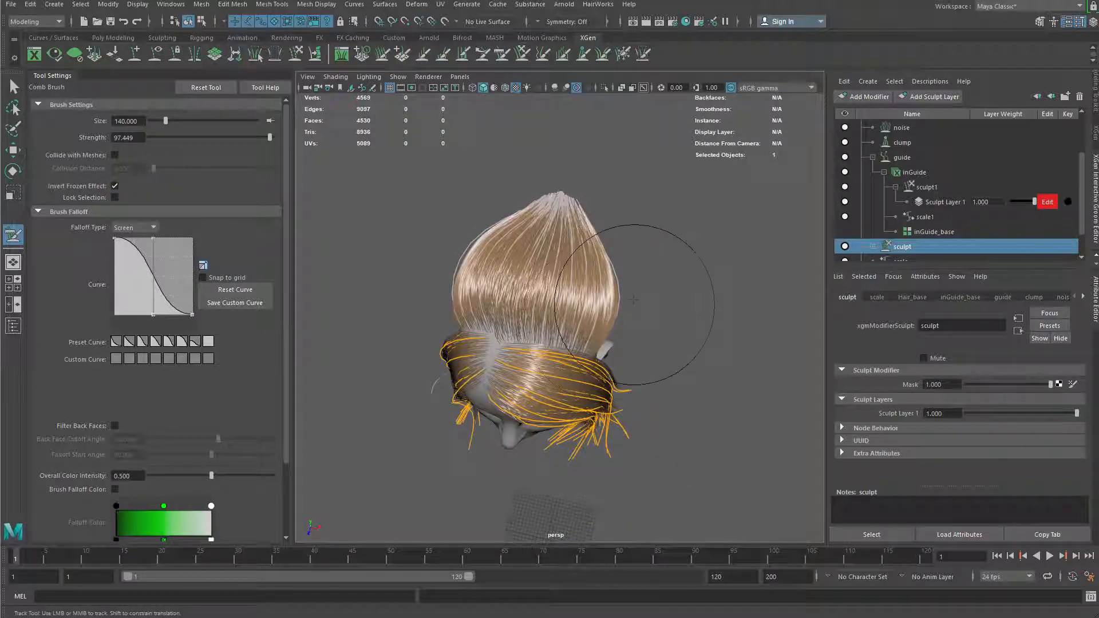
{"action": "mouse_move", "coordinate": [633, 216]}
{"action": "left_mouse_down", "text": "alt"}
{"action": "mouse_move", "coordinate": [632, 241]}
{"action": "mouse_move", "coordinate": [596, 241]}
{"action": "mouse_move", "coordinate": [587, 258]}
{"action": "mouse_move", "coordinate": [577, 209]}
{"action": "left_mouse_up", "text": "alt"}
{"action": "key", "text": "b"}
{"action": "mouse_move", "coordinate": [598, 268]}
{"action": "left_mouse_down", "text": "alt"}
{"action": "mouse_move", "coordinate": [736, 245]}
{"action": "mouse_move", "coordinate": [664, 246]}
{"action": "left_mouse_up", "text": "alt"}
Clear the selection and create a polygon cylinder
{"action": "key", "text": "q"}
{"action": "mouse_move", "coordinate": [727, 276]}
{"action": "left_mouse_down", "text": "alt"}
{"action": "mouse_move", "coordinate": [667, 248]}
{"action": "mouse_move", "coordinate": [466, 238]}
{"action": "mouse_move", "coordinate": [547, 218]}
{"action": "left_mouse_up", "text": "alt"}
{"action": "left_click", "coordinate": [659, 251]}
{"action": "middle_click_drag", "start_coordinate": [546, 217], "coordinate": [521, 195], "text": "alt"}
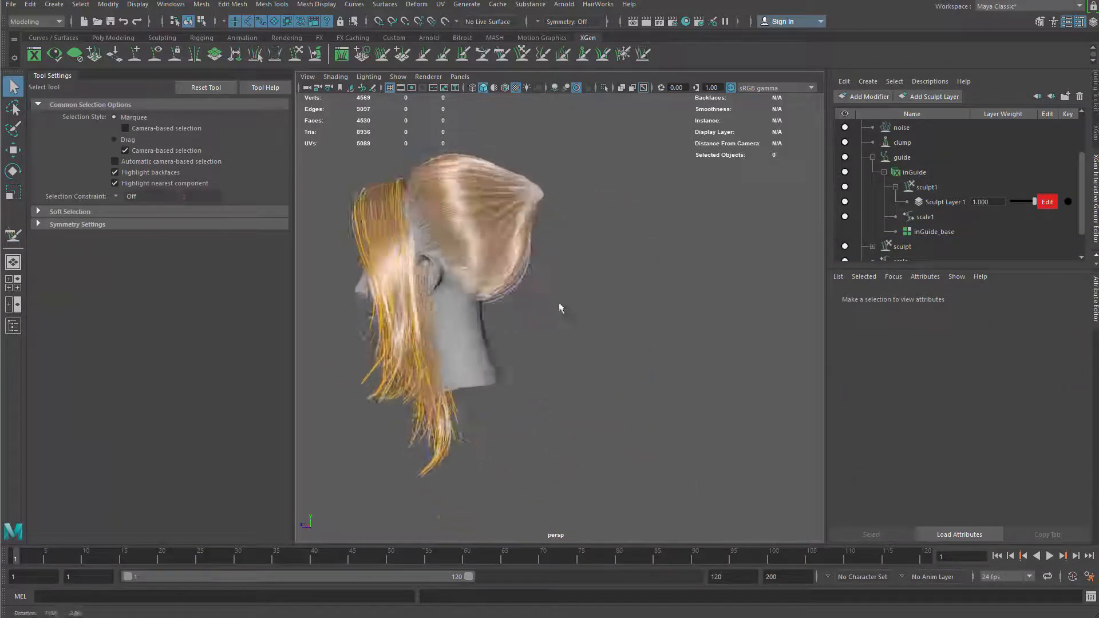
{"action": "scroll", "coordinate": [560, 307], "scroll_direction": "down", "scroll_amount": 5}
{"action": "left_click_drag", "start_coordinate": [560, 307], "coordinate": [641, 293], "text": "alt"}
{"action": "right_click", "coordinate": [661, 211], "text": "shift"}
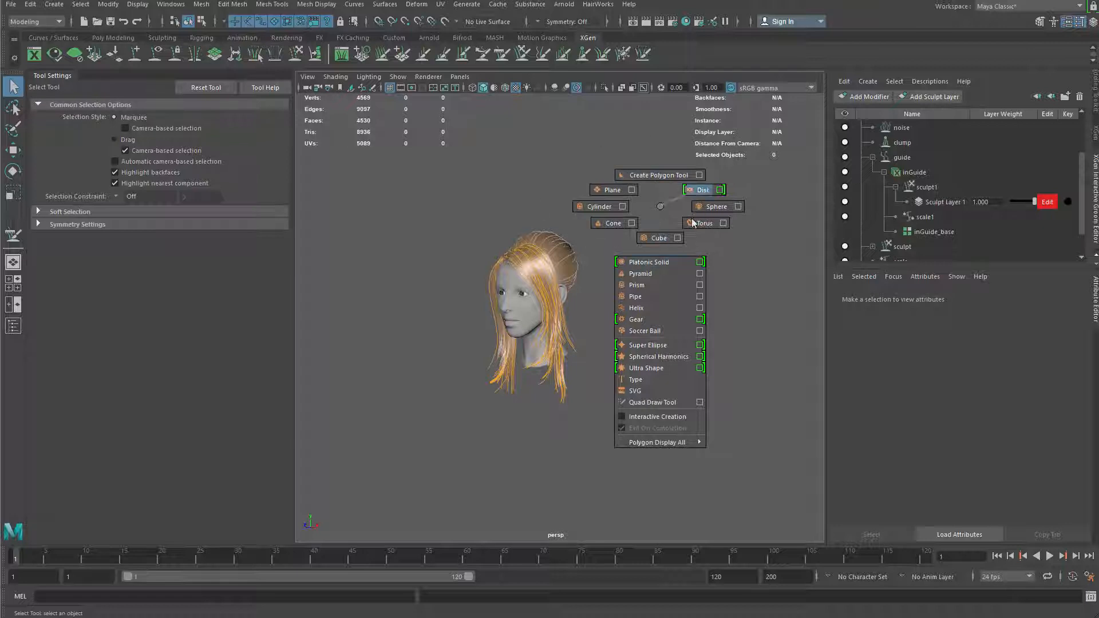
{"action": "left_click", "coordinate": [590, 207]}
Move the cylinder up to head height and out behind the ponytail stub
{"action": "scroll", "coordinate": [612, 375], "scroll_direction": "down", "scroll_amount": 5}
{"action": "key", "text": "w"}
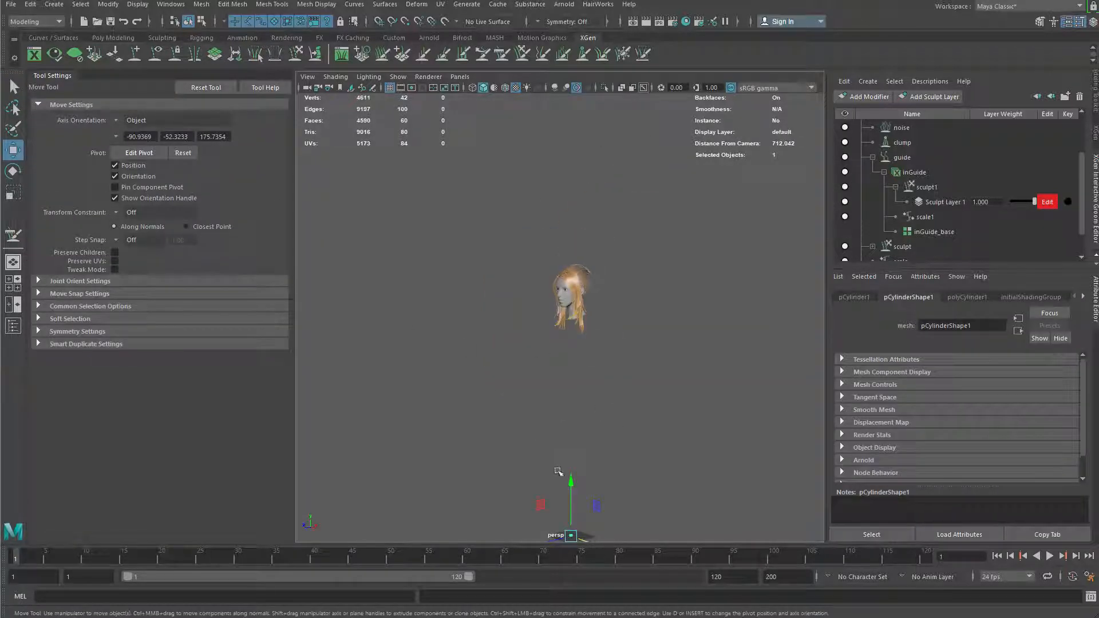
{"action": "left_click_drag", "start_coordinate": [664, 389], "coordinate": [628, 393], "text": "alt"}
{"action": "scroll", "coordinate": [628, 392], "scroll_direction": "up", "scroll_amount": 8}
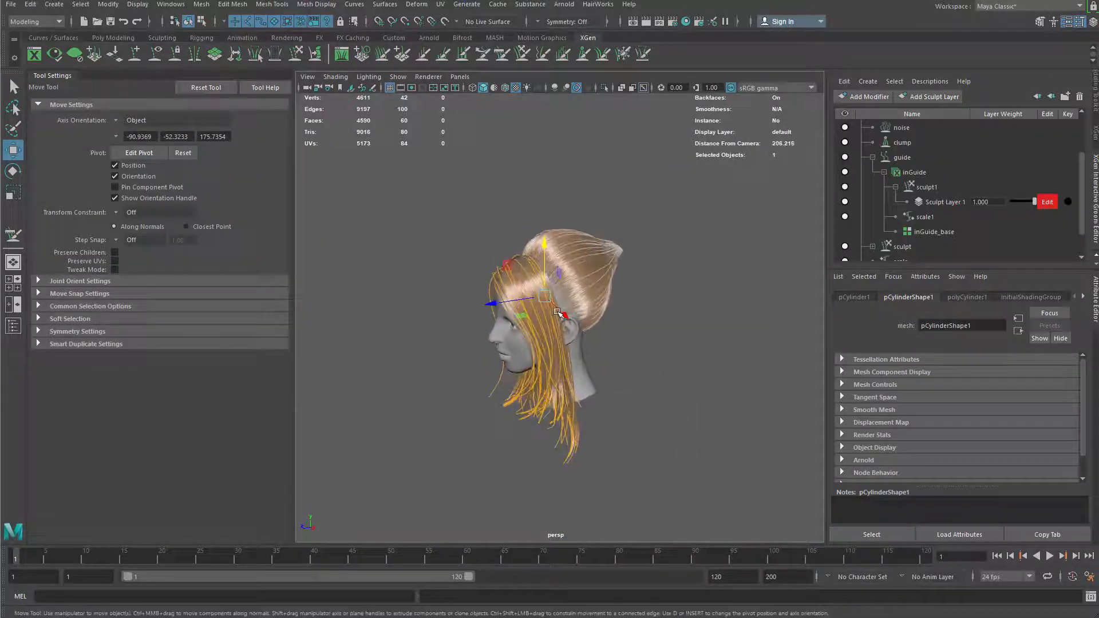
{"action": "left_click_drag", "start_coordinate": [562, 315], "coordinate": [664, 368]}
Scale the cylinder into a small flat disc, tilt it to the stub's direction and place it at the stub's tip
{"action": "key", "text": "r"}
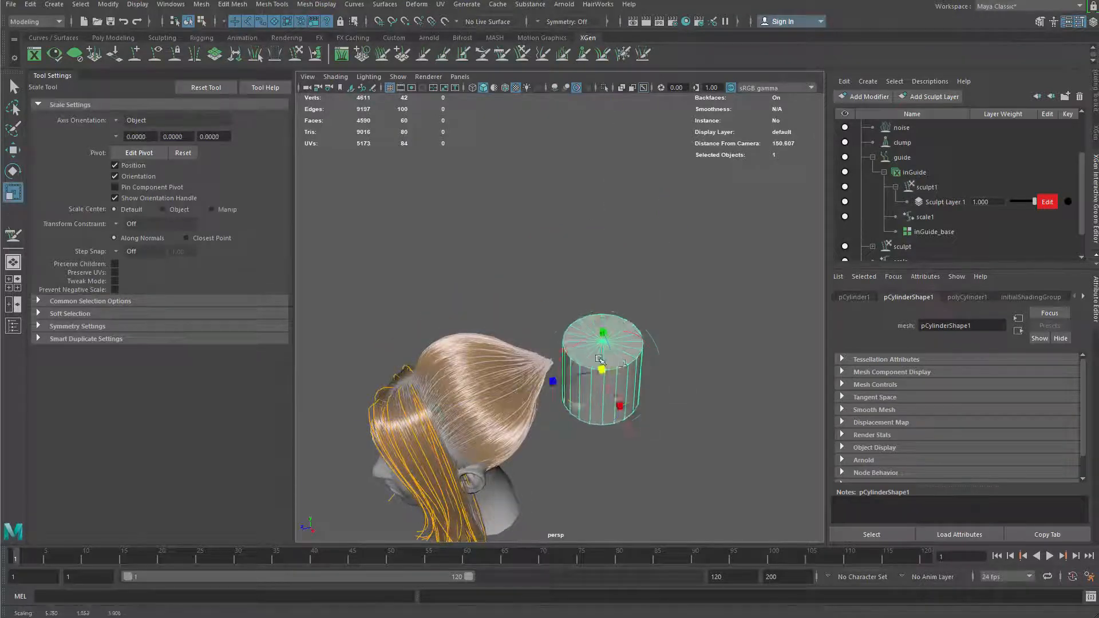
{"action": "key", "text": "e"}
{"action": "left_click_drag", "start_coordinate": [574, 346], "coordinate": [658, 362]}
{"action": "key", "text": "w"}
{"action": "left_click_drag", "start_coordinate": [670, 294], "coordinate": [661, 300]}
{"action": "left_click_drag", "start_coordinate": [661, 300], "coordinate": [502, 325], "text": "alt"}
{"action": "key", "text": "r"}
{"action": "key", "text": "w"}
{"action": "key", "text": "r"}
{"action": "key", "text": "w"}
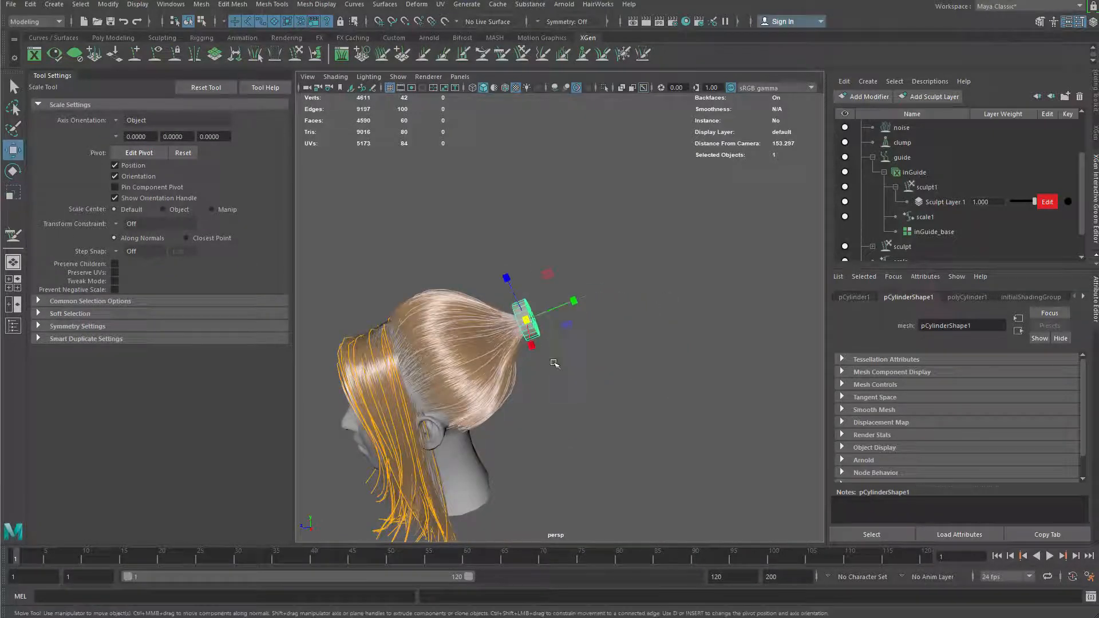
Move the disc along its own axes so it encloses the tip of the ponytail stub
{"action": "scroll", "coordinate": [509, 366], "scroll_direction": "up", "scroll_amount": 5}
{"action": "left_click_drag", "start_coordinate": [540, 277], "coordinate": [520, 297]}
{"action": "key", "text": "e"}
{"action": "key", "text": "w"}
{"action": "left_click_drag", "start_coordinate": [576, 260], "coordinate": [581, 260]}
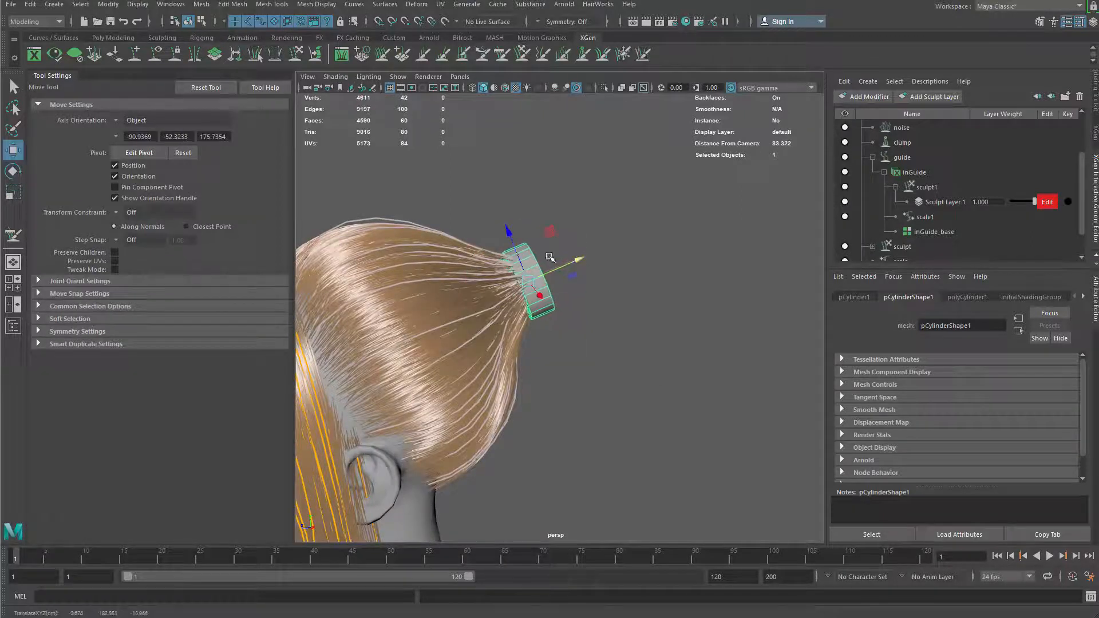
{"action": "left_click_drag", "start_coordinate": [512, 228], "coordinate": [509, 222]}
Shift the disc sideways to centre it on the ponytail stub and adjust its scale
{"action": "left_click_drag", "start_coordinate": [518, 228], "coordinate": [610, 389], "text": "alt"}
{"action": "middle_click_drag", "start_coordinate": [629, 471], "coordinate": [580, 338], "text": "alt"}
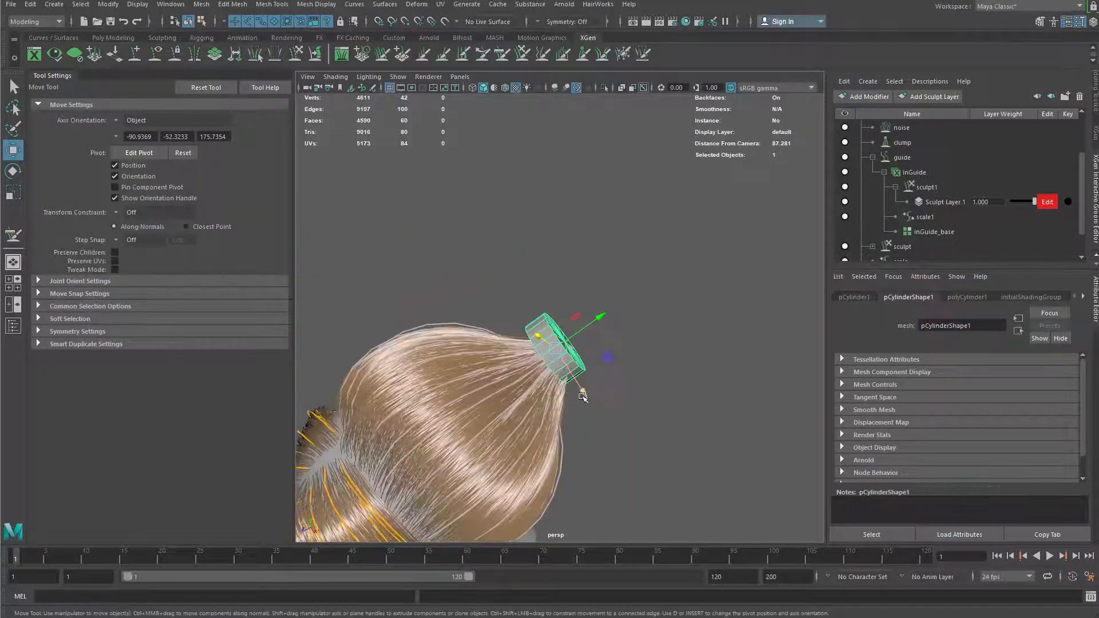
{"action": "left_click_drag", "start_coordinate": [584, 387], "coordinate": [591, 395]}
{"action": "key", "text": "r"}
{"action": "left_click_drag", "start_coordinate": [562, 357], "coordinate": [596, 331]}
{"action": "key", "text": "w"}
Isolate the disc and frame it with its outer cap facing the camera
{"action": "key", "text": "ctrl+1"}
{"action": "key", "text": "f"}
{"action": "left_click_drag", "start_coordinate": [589, 392], "coordinate": [568, 321], "text": "alt"}
{"action": "key", "text": "q"}
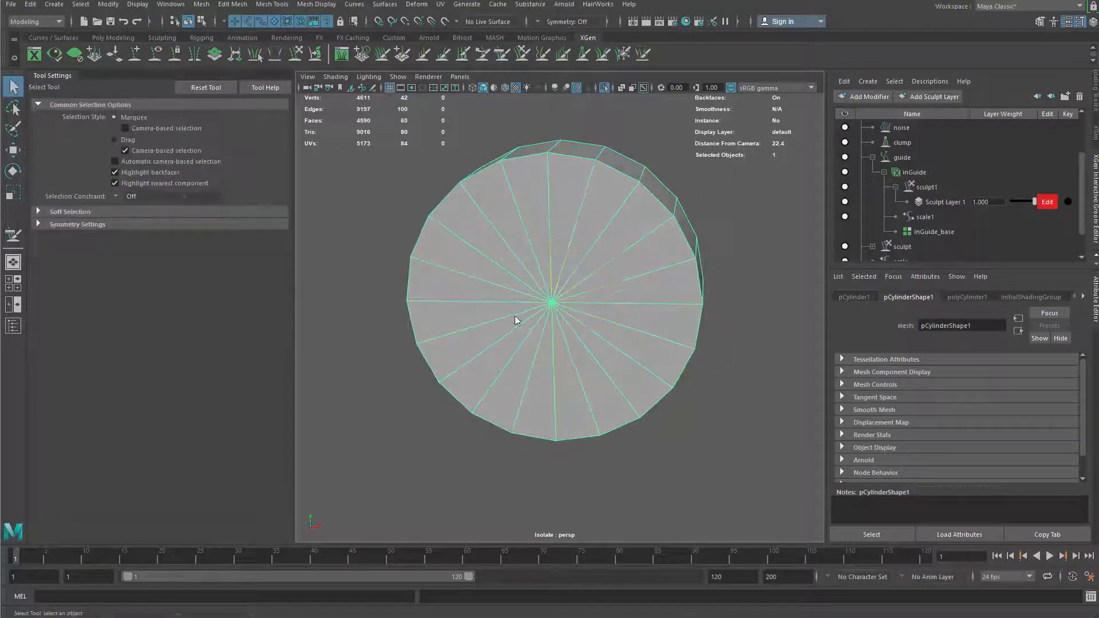
Extrude all the triangular faces of the disc's outer cap and scale them inward to about half the cap's diameter
{"action": "right_click_drag", "start_coordinate": [513, 315], "coordinate": [475, 314]}
{"action": "left_click", "coordinate": [551, 302]}
{"action": "right_click_drag", "start_coordinate": [626, 296], "coordinate": [580, 281]}
{"action": "left_click", "coordinate": [550, 301]}
{"action": "right_click", "coordinate": [634, 227], "text": "shift"}
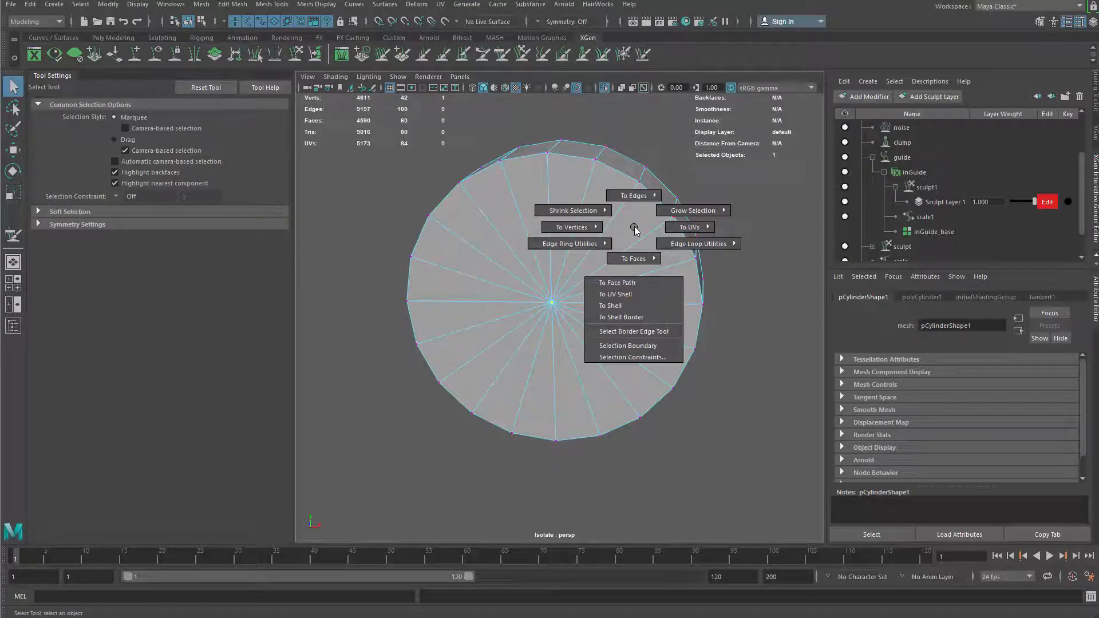
{"action": "right_click_drag", "start_coordinate": [634, 230], "coordinate": [634, 294], "text": "shift"}
{"action": "right_click_drag", "start_coordinate": [608, 463], "coordinate": [607, 462], "text": "shift"}
{"action": "key", "text": "r"}
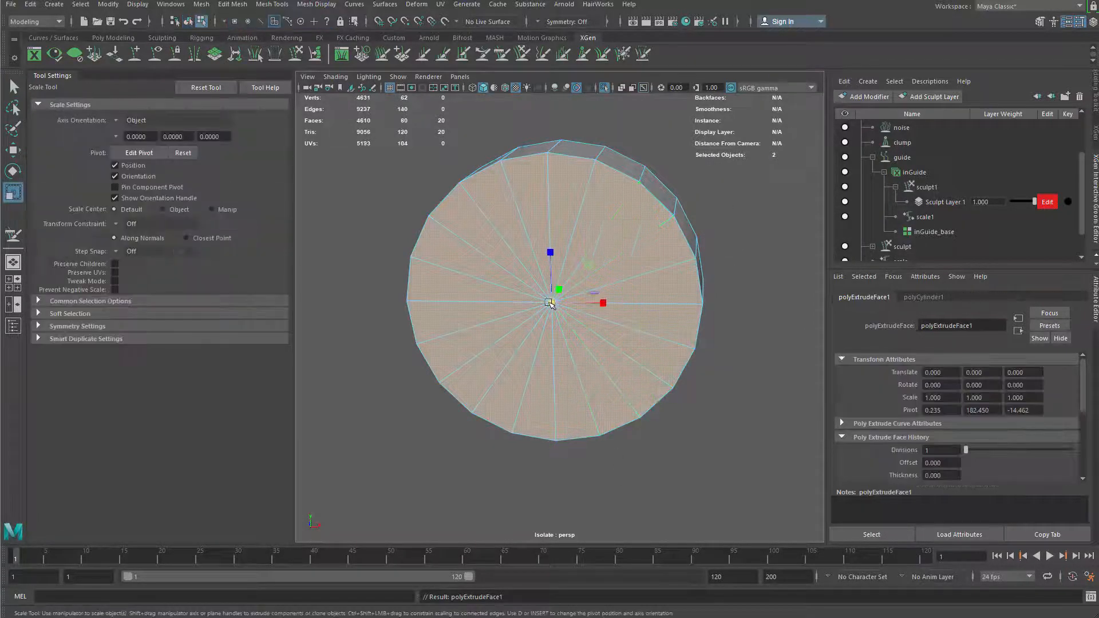
{"action": "left_click_drag", "start_coordinate": [553, 303], "coordinate": [463, 303]}
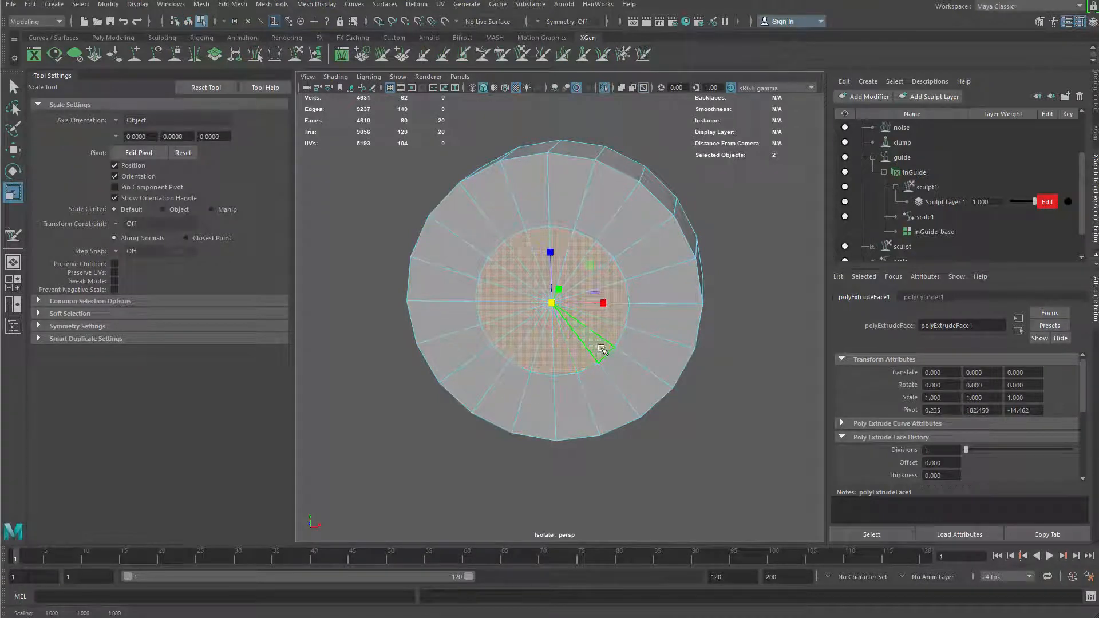
Delete the inner cap faces and fill the resulting hole with a single face
{"action": "key", "text": "Delete"}
{"action": "double_click", "coordinate": [622, 274]}
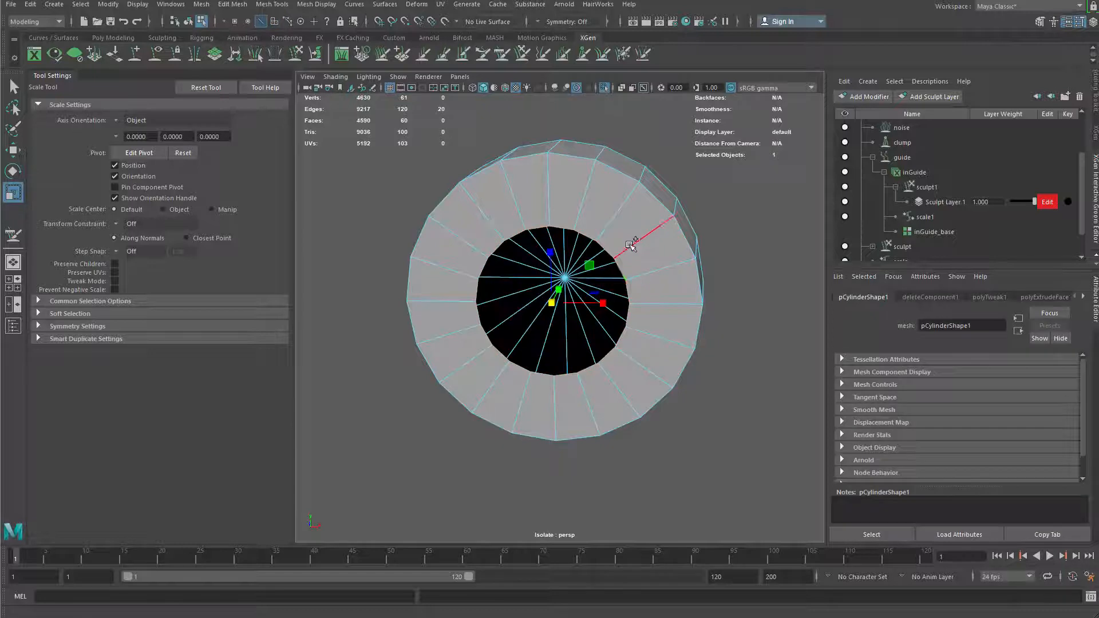
{"action": "right_click_drag", "start_coordinate": [631, 242], "coordinate": [632, 278], "text": "shift"}
{"action": "right_click_drag", "start_coordinate": [610, 393], "coordinate": [610, 393], "text": "shift"}
{"action": "key", "text": "q"}
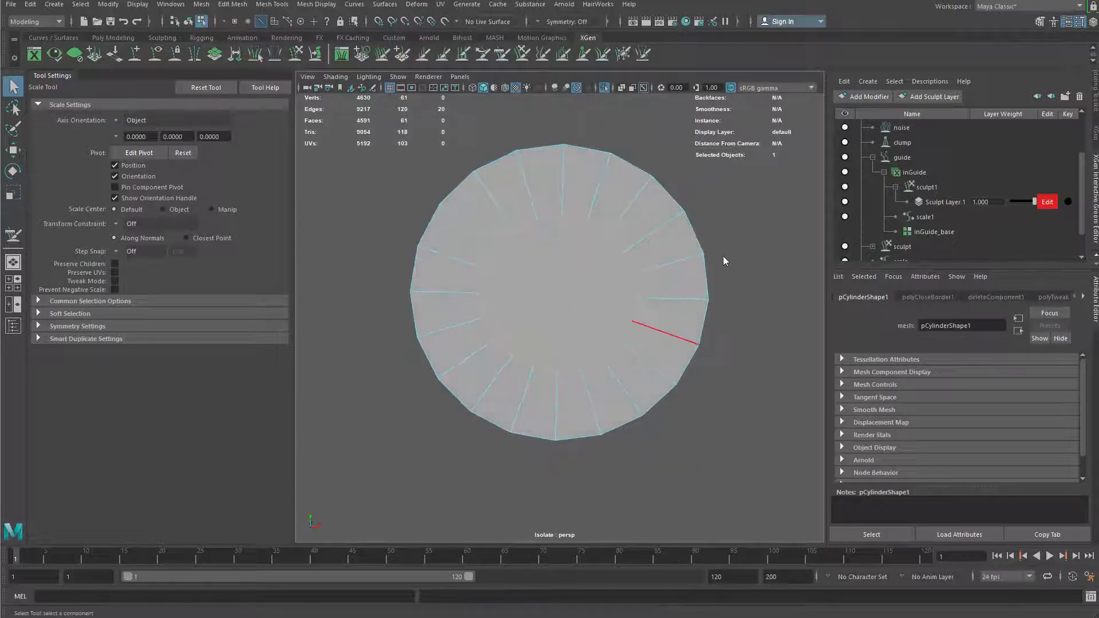
Divide the filled centre face into a grid of five horizontal and three vertical edges with the Multi-Cut tool
{"action": "key", "text": "F8"}
{"action": "key", "text": "ctrl+shift+x"}
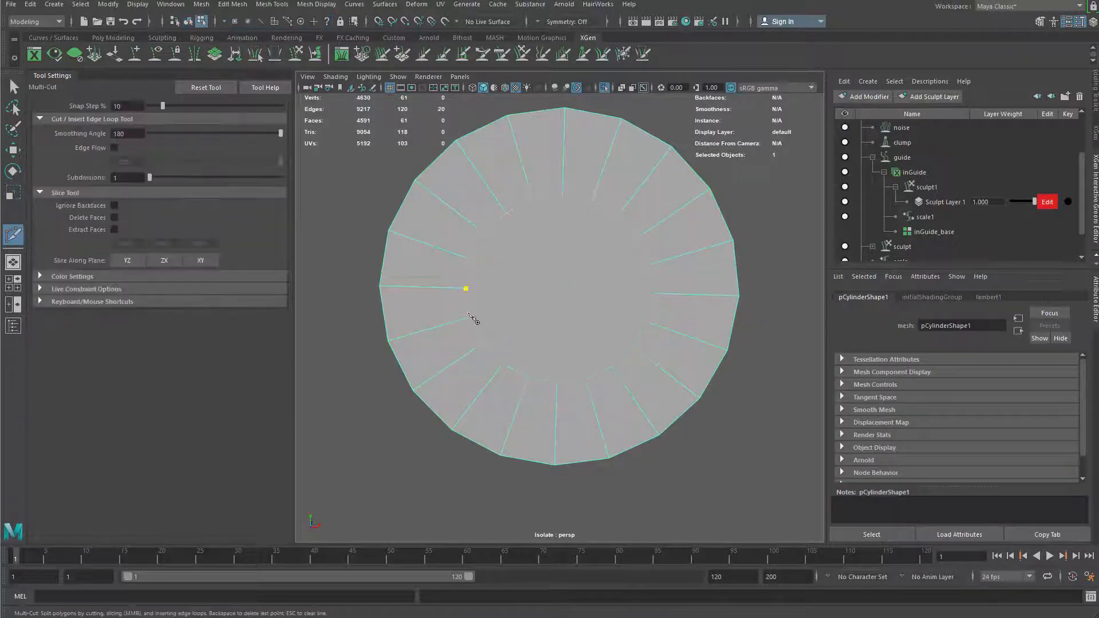
{"action": "key", "text": "Return"}
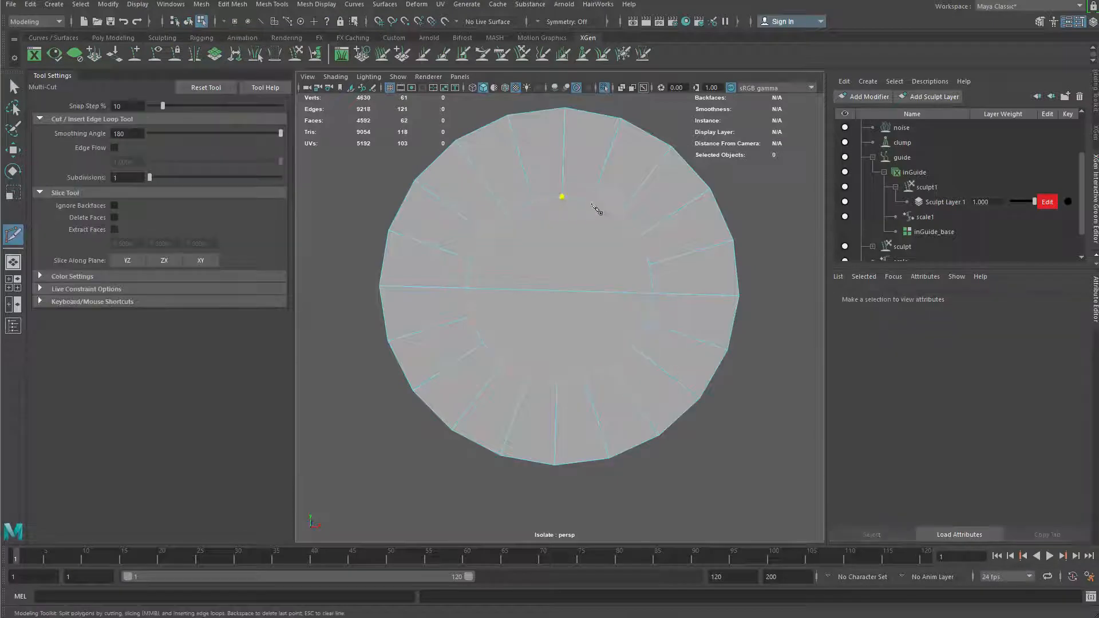
{"action": "key", "text": "Return"}
{"action": "left_click", "coordinate": [638, 240]}
{"action": "key", "text": "Return"}
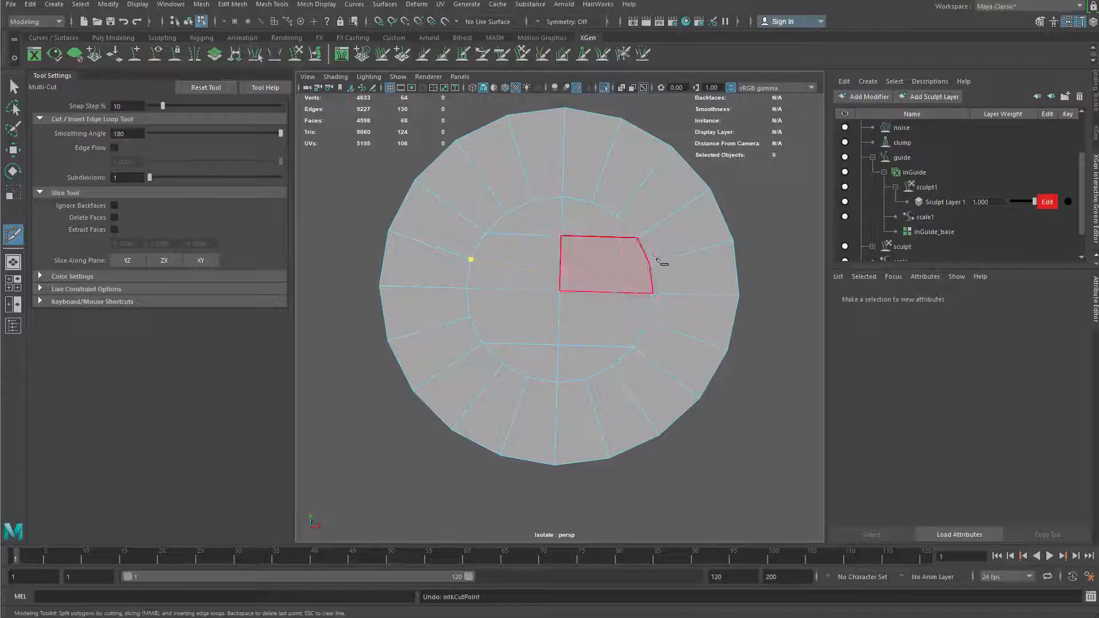
{"action": "left_click", "coordinate": [658, 276]}
{"action": "key", "text": "Return"}
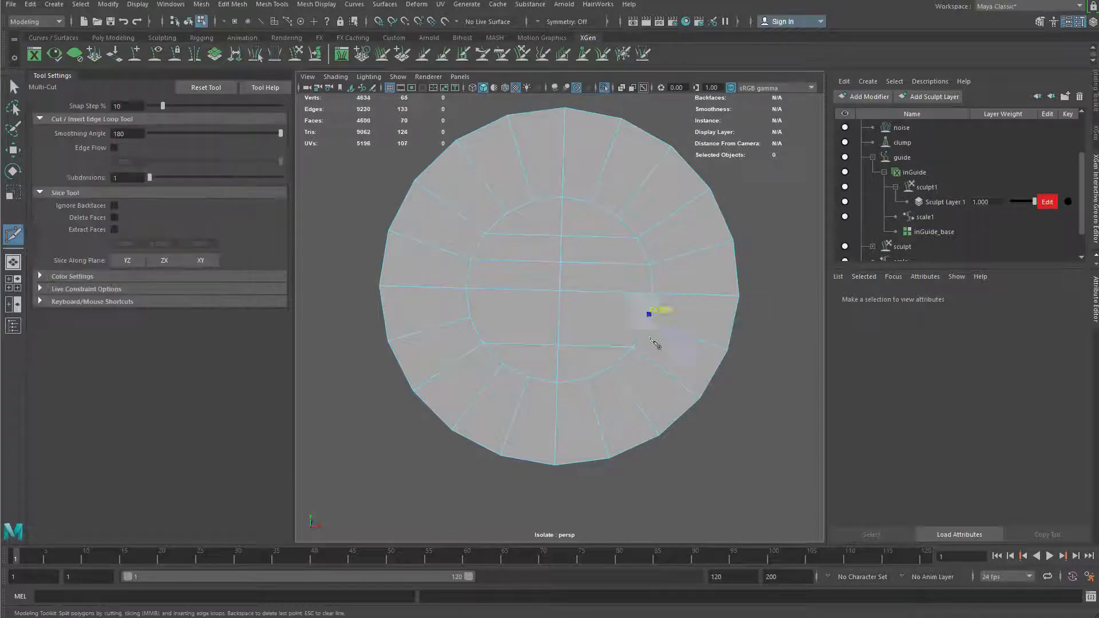
{"action": "left_click", "coordinate": [528, 377]}
{"action": "key", "text": "Return"}
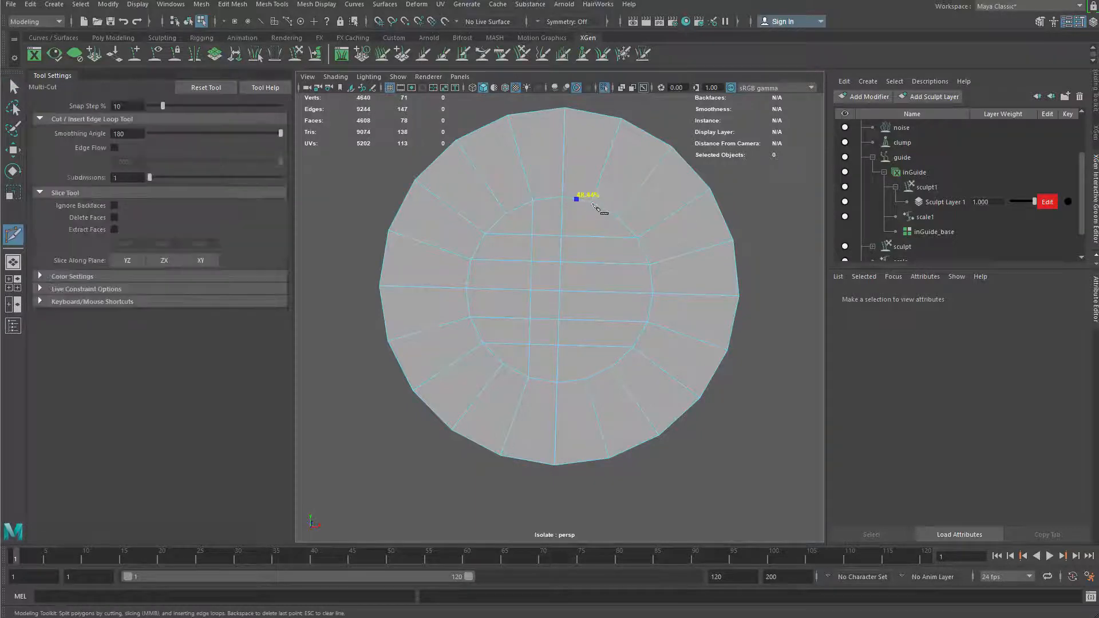
Average the three-by-five block of inner grid vertices at the cap's centre to round out the grid, and return to object mode
{"action": "key", "text": "q"}
{"action": "scroll", "coordinate": [582, 338], "scroll_direction": "down", "scroll_amount": 2}
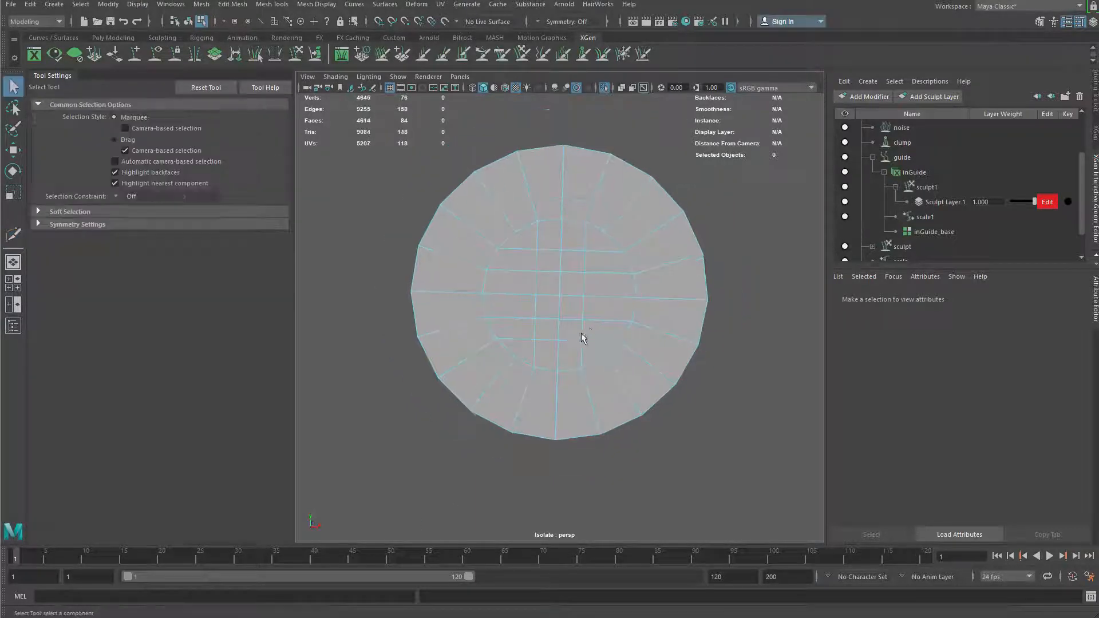
{"action": "left_click", "coordinate": [559, 296]}
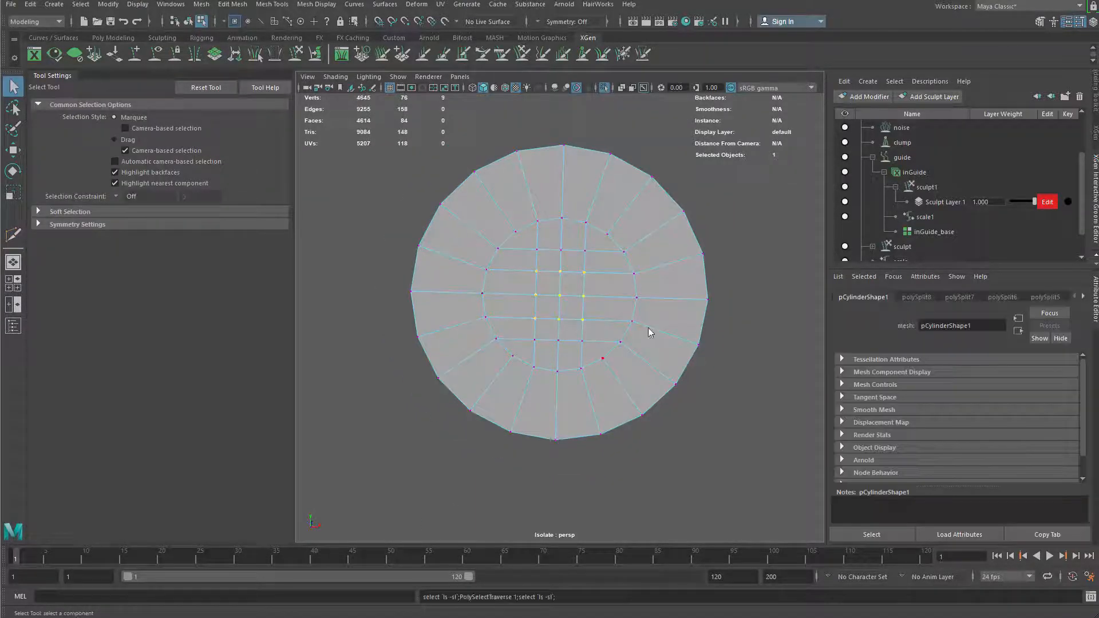
{"action": "key", "text": "shift+period"}
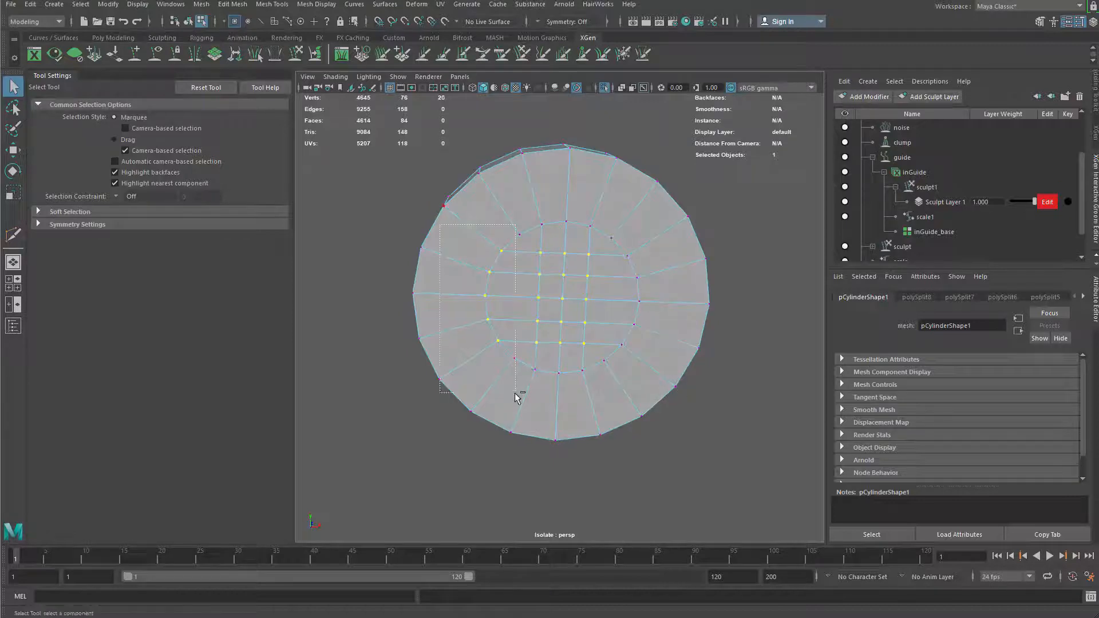
{"action": "left_click_drag", "start_coordinate": [517, 397], "coordinate": [518, 398], "text": "ctrl"}
{"action": "scroll", "coordinate": [589, 299], "scroll_direction": "up", "scroll_amount": 2}
{"action": "right_click", "coordinate": [612, 280], "text": "shift"}
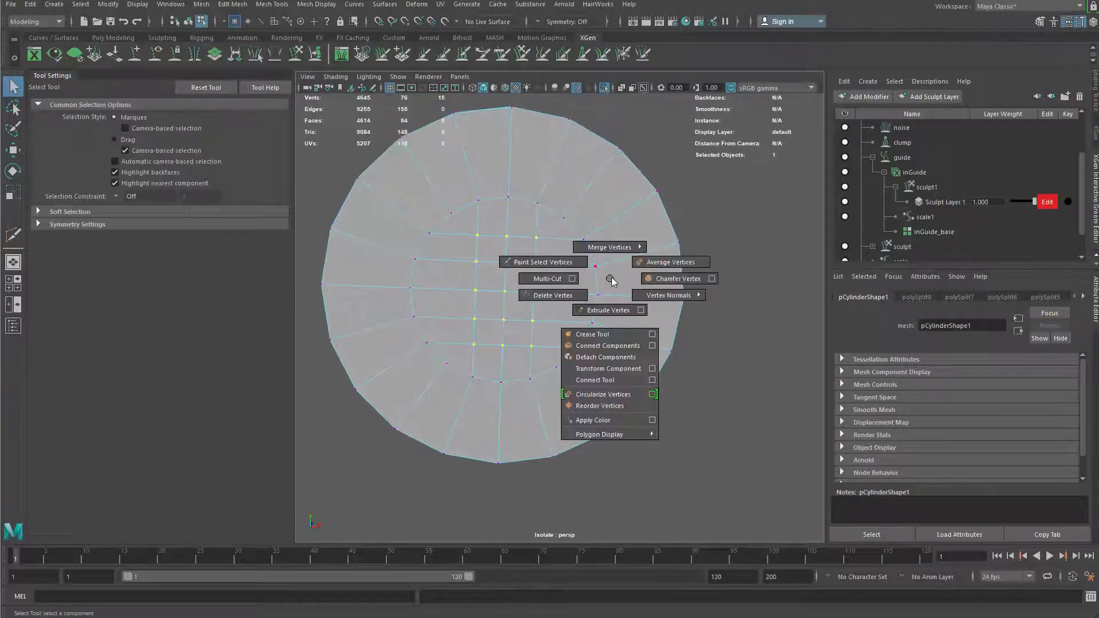
{"action": "left_click", "coordinate": [670, 262]}
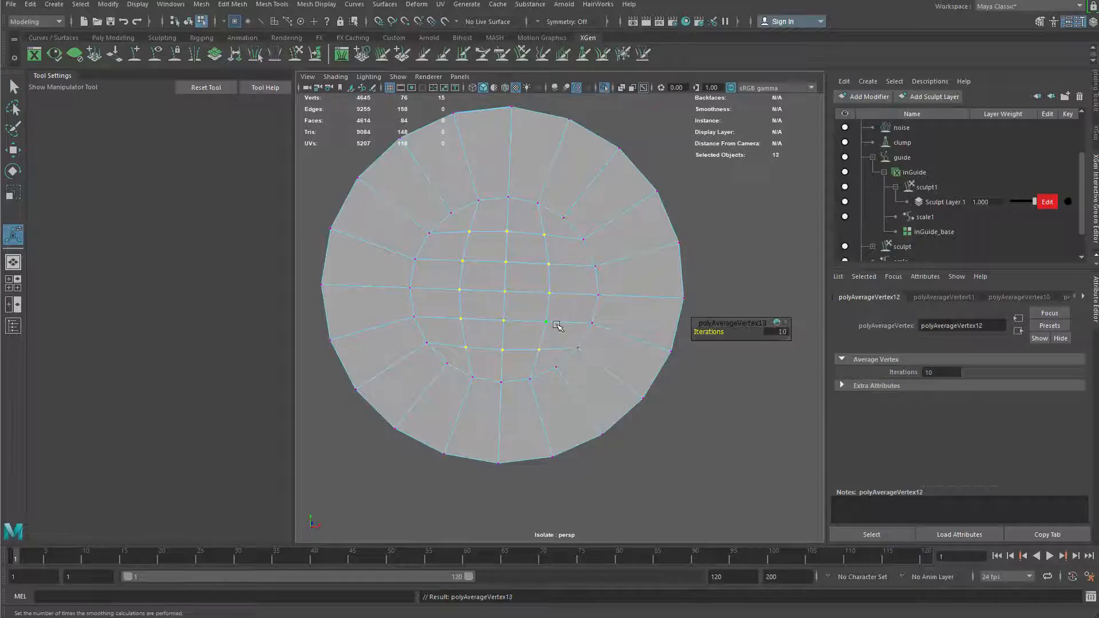
{"action": "scroll", "coordinate": [641, 307], "scroll_direction": "down", "scroll_amount": 4}
{"action": "key", "text": "q"}
{"action": "right_click_drag", "start_coordinate": [567, 287], "coordinate": [682, 199]}
{"action": "scroll", "coordinate": [627, 329], "scroll_direction": "up", "scroll_amount": 1}
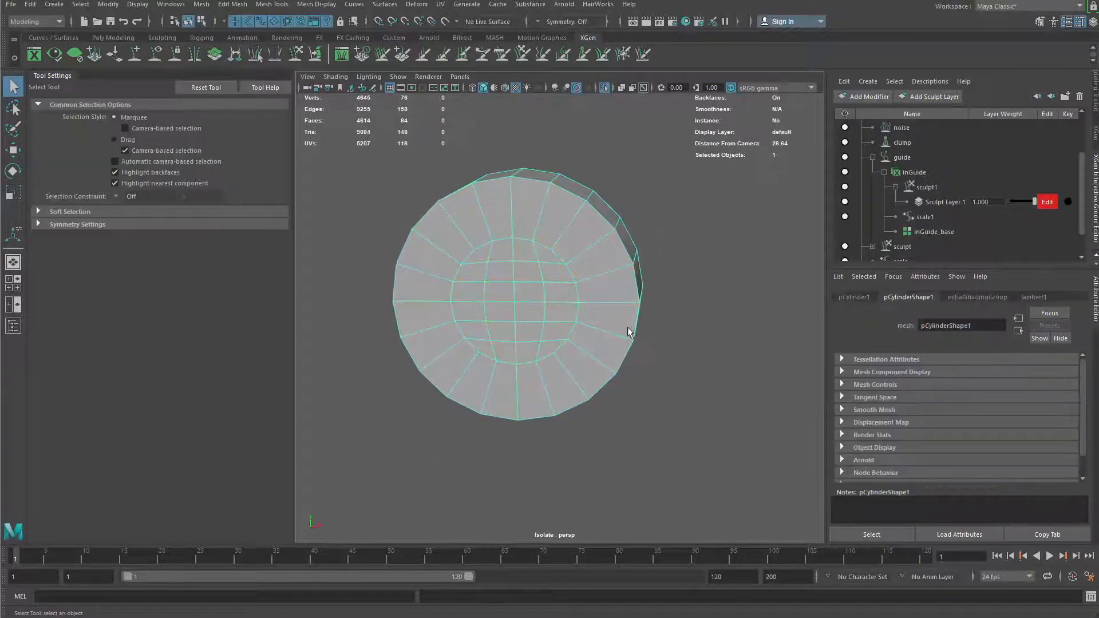
End the disc's isolation so the head and its groom are shown again, and clear the selection
{"action": "left_click_drag", "start_coordinate": [627, 329], "coordinate": [643, 301], "text": "alt"}
{"action": "scroll", "coordinate": [636, 307], "scroll_direction": "up", "scroll_amount": 2}
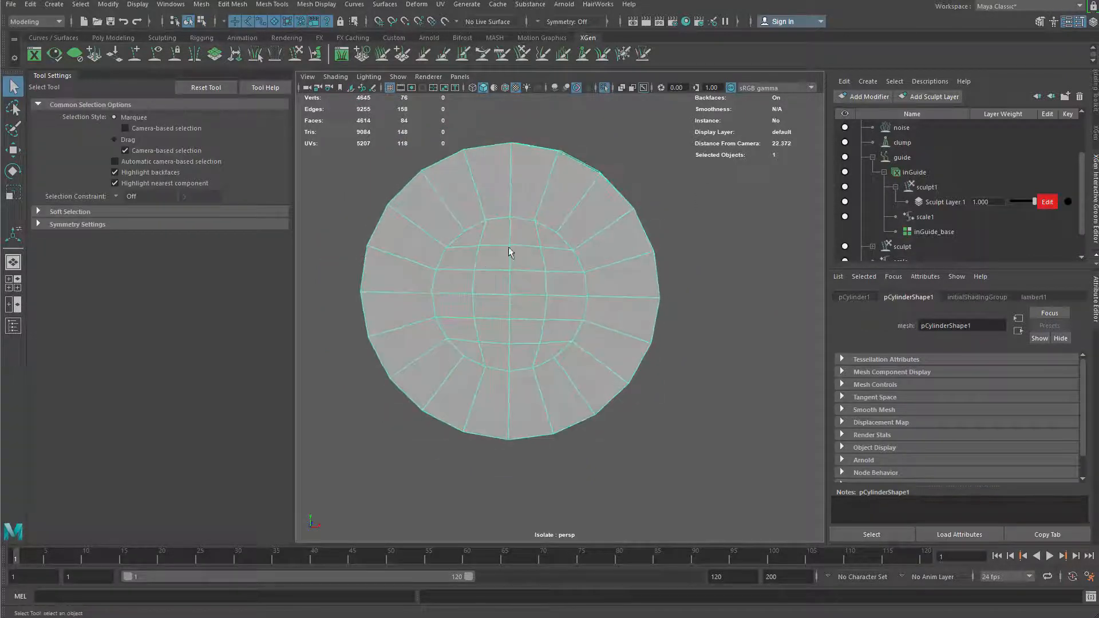
{"action": "left_click_drag", "start_coordinate": [508, 302], "coordinate": [396, 386], "text": "alt"}
{"action": "left_click_drag", "start_coordinate": [589, 358], "coordinate": [489, 149], "text": "alt"}
{"action": "right_click_drag", "start_coordinate": [633, 263], "coordinate": [459, 287], "text": "alt"}
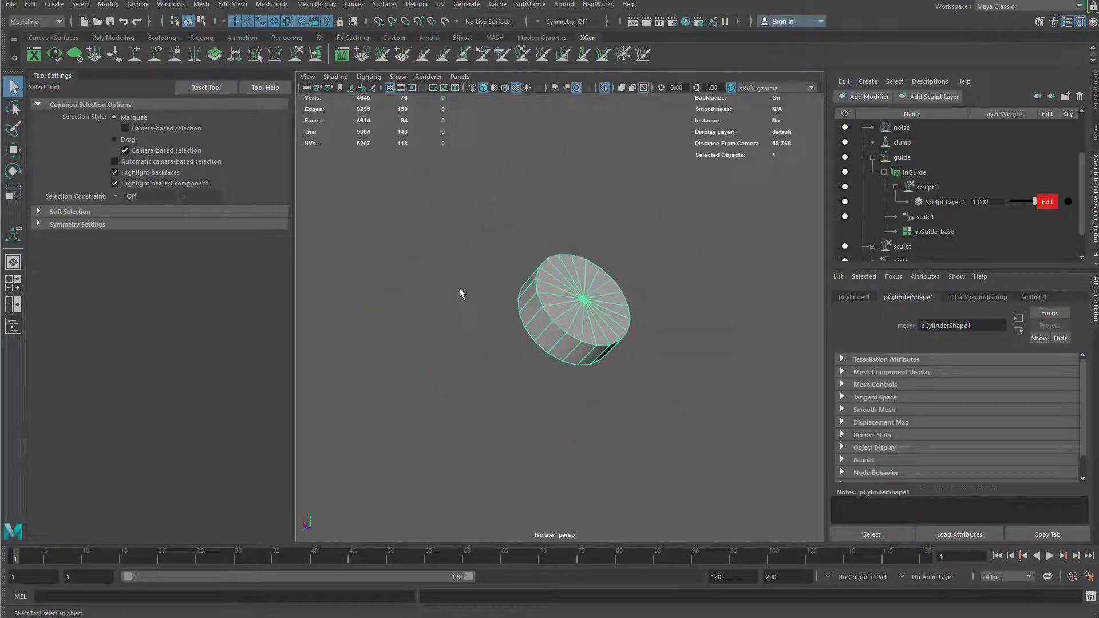
{"action": "left_click_drag", "start_coordinate": [459, 287], "coordinate": [674, 265], "text": "alt"}
{"action": "left_click_drag", "start_coordinate": [562, 380], "coordinate": [595, 349], "text": "alt"}
{"action": "key", "text": "ctrl+1"}
{"action": "right_click_drag", "start_coordinate": [653, 403], "coordinate": [572, 389], "text": "alt"}
{"action": "left_click_drag", "start_coordinate": [572, 389], "coordinate": [535, 342], "text": "alt"}
{"action": "left_click", "coordinate": [696, 348]}
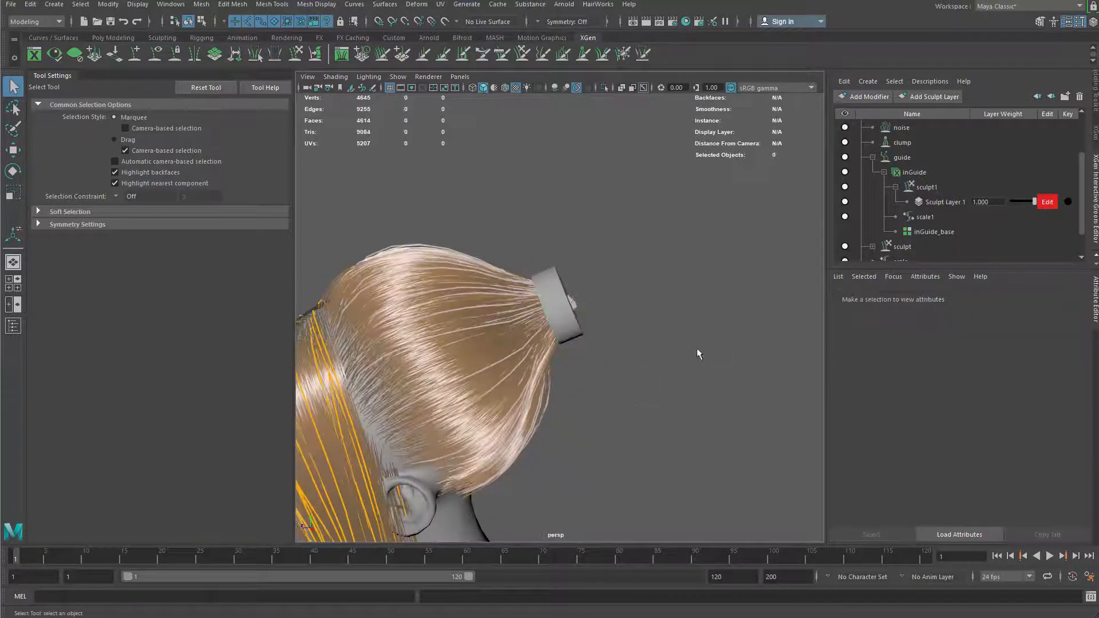
Create a polygon torus at the origin, away from the head, and bring up its channel values
{"action": "left_click_drag", "start_coordinate": [596, 319], "coordinate": [578, 390], "text": "alt"}
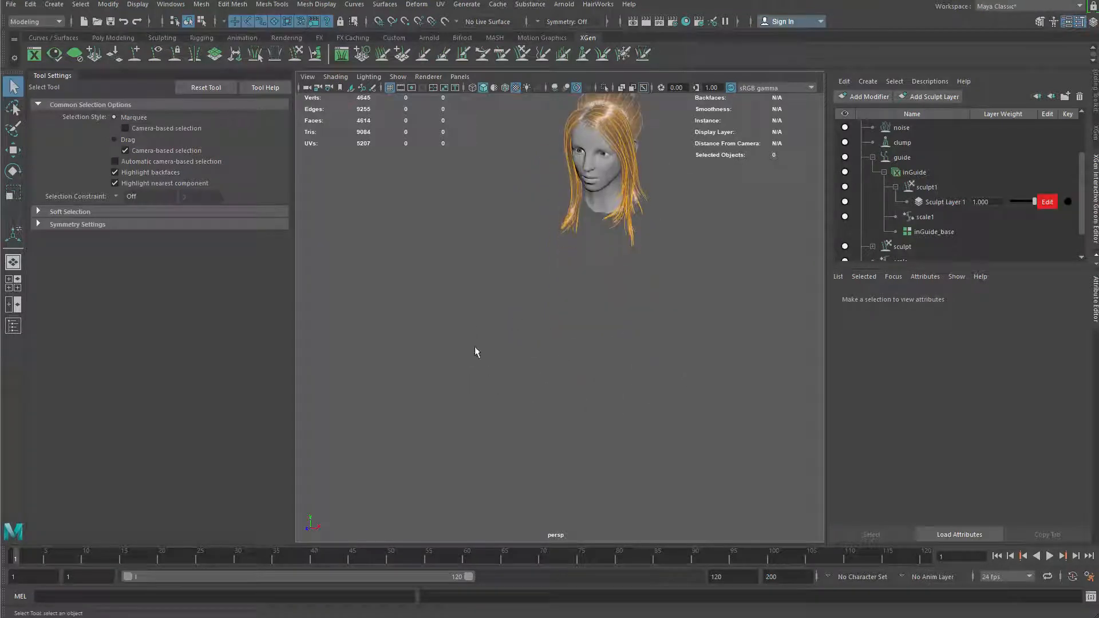
{"action": "middle_click_drag", "start_coordinate": [527, 387], "coordinate": [558, 314], "text": "alt"}
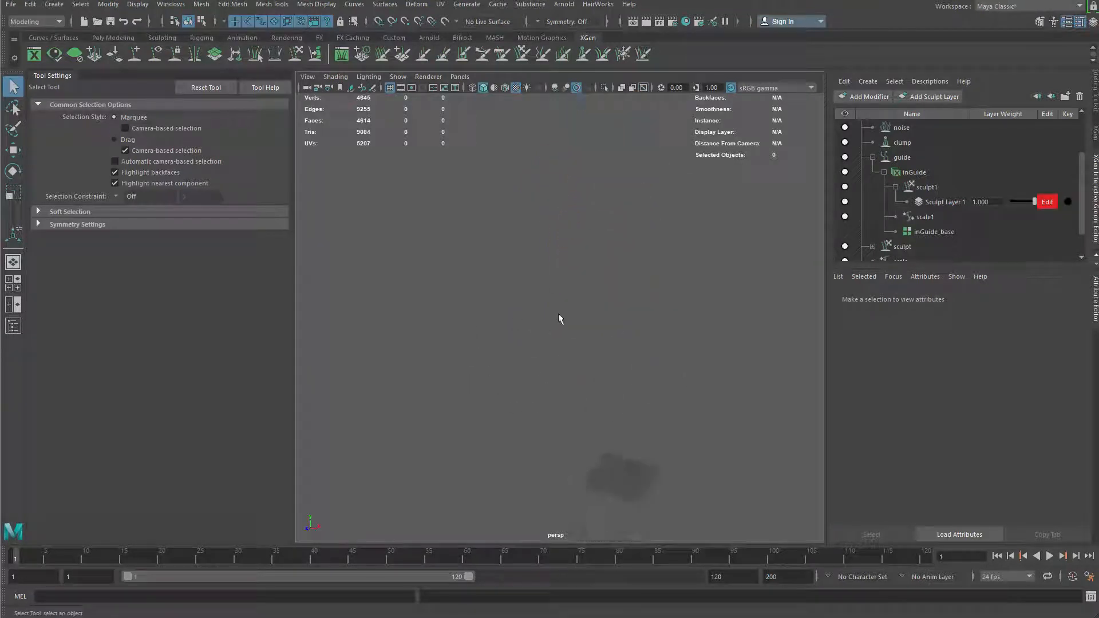
{"action": "right_click", "coordinate": [615, 263], "text": "shift"}
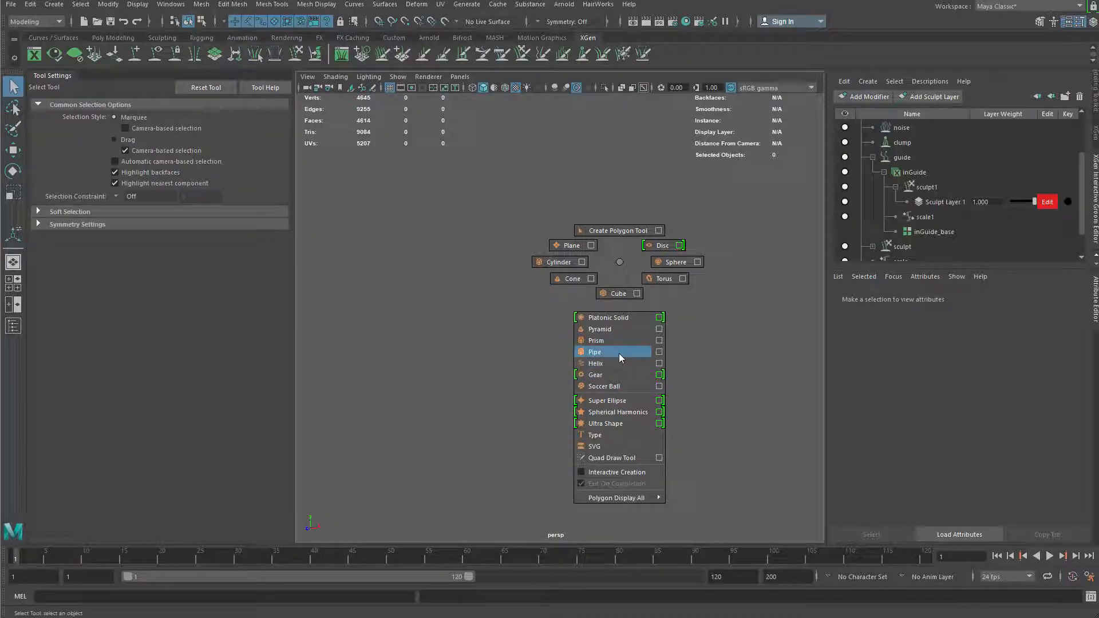
{"action": "left_click", "coordinate": [662, 279]}
{"action": "right_click_drag", "start_coordinate": [681, 379], "coordinate": [684, 269], "text": "alt"}
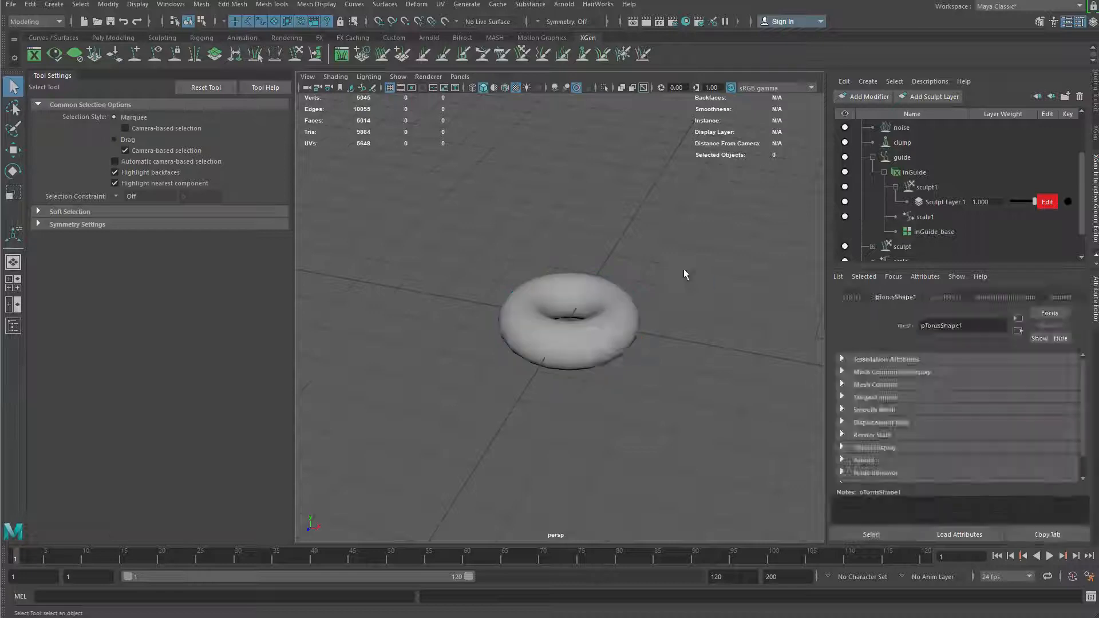
{"action": "key", "text": "ctrl+a"}
{"action": "middle_click_drag", "start_coordinate": [737, 356], "coordinate": [812, 309], "text": "alt"}
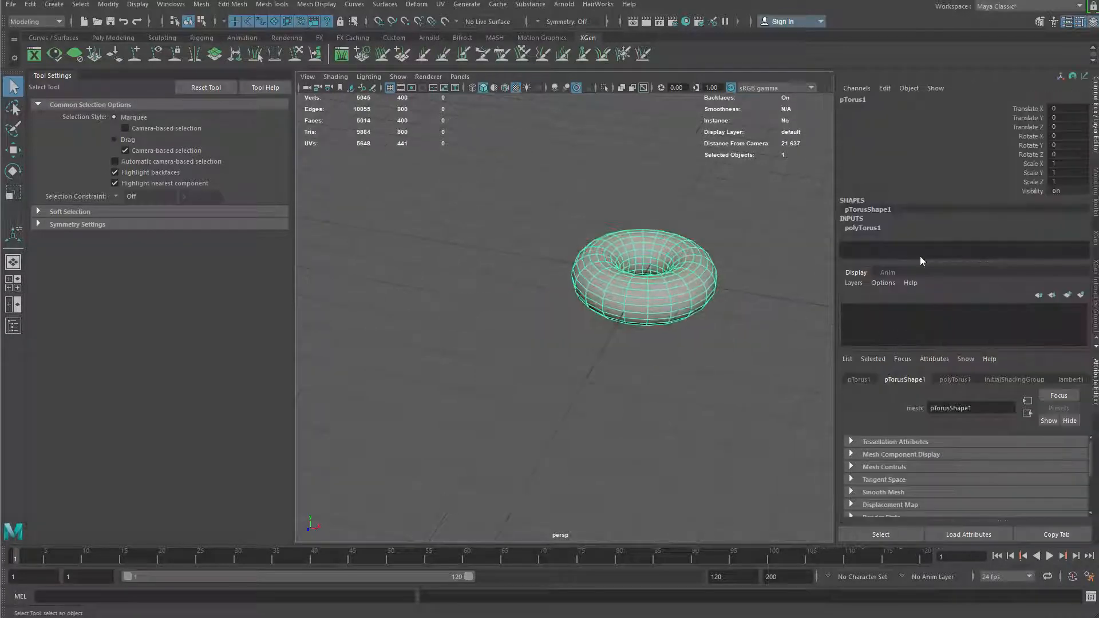
Thicken the torus by setting its section radius to about 0.86
{"action": "left_click", "coordinate": [876, 228]}
{"action": "left_click_drag", "start_coordinate": [1088, 226], "coordinate": [1085, 245]}
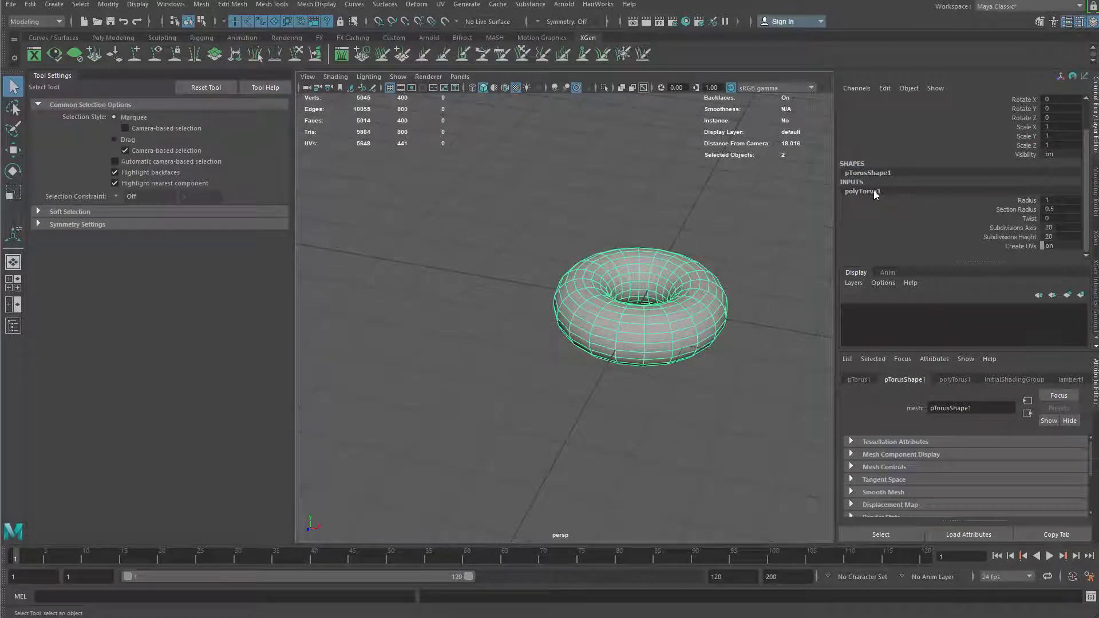
{"action": "right_click_drag", "start_coordinate": [644, 343], "coordinate": [694, 315], "text": "alt"}
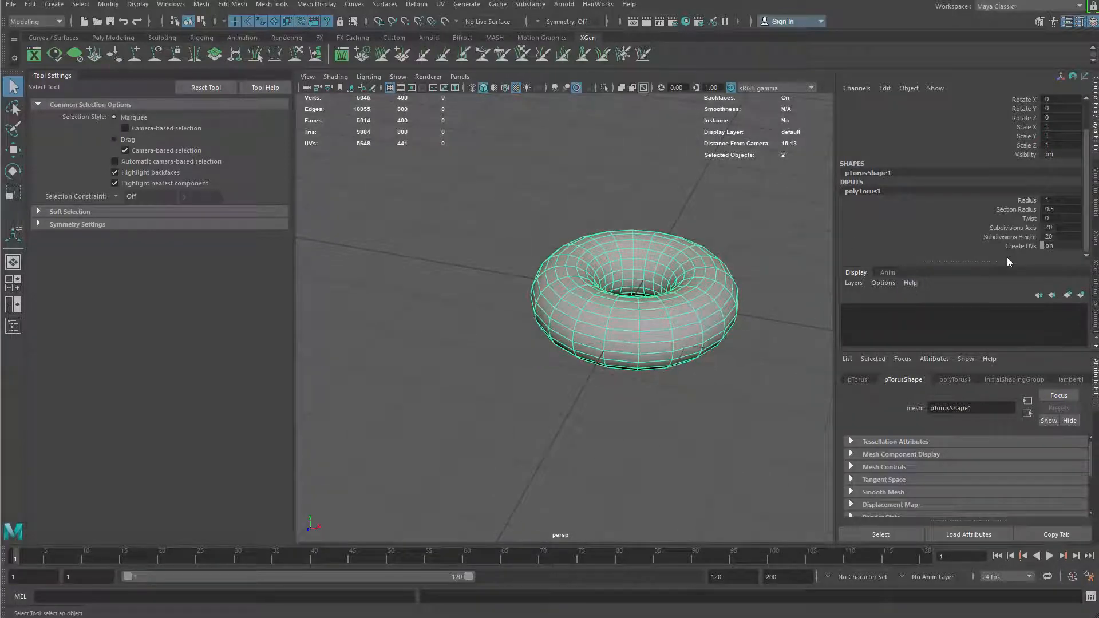
{"action": "left_click", "coordinate": [1015, 209]}
{"action": "middle_click_drag", "start_coordinate": [727, 314], "coordinate": [767, 321]}
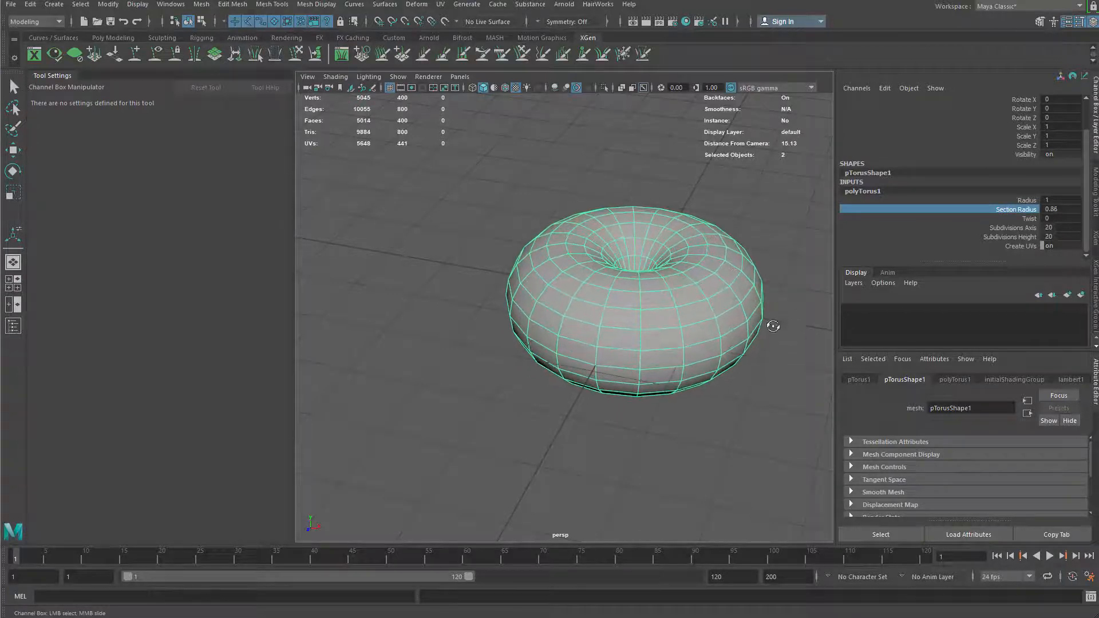
{"action": "left_click_drag", "start_coordinate": [768, 321], "coordinate": [651, 232], "text": "alt"}
Twist and raise the upper part of the torus by rotating and moving a top edge loop with soft selection
{"action": "key", "text": "q"}
{"action": "left_click", "coordinate": [708, 312]}
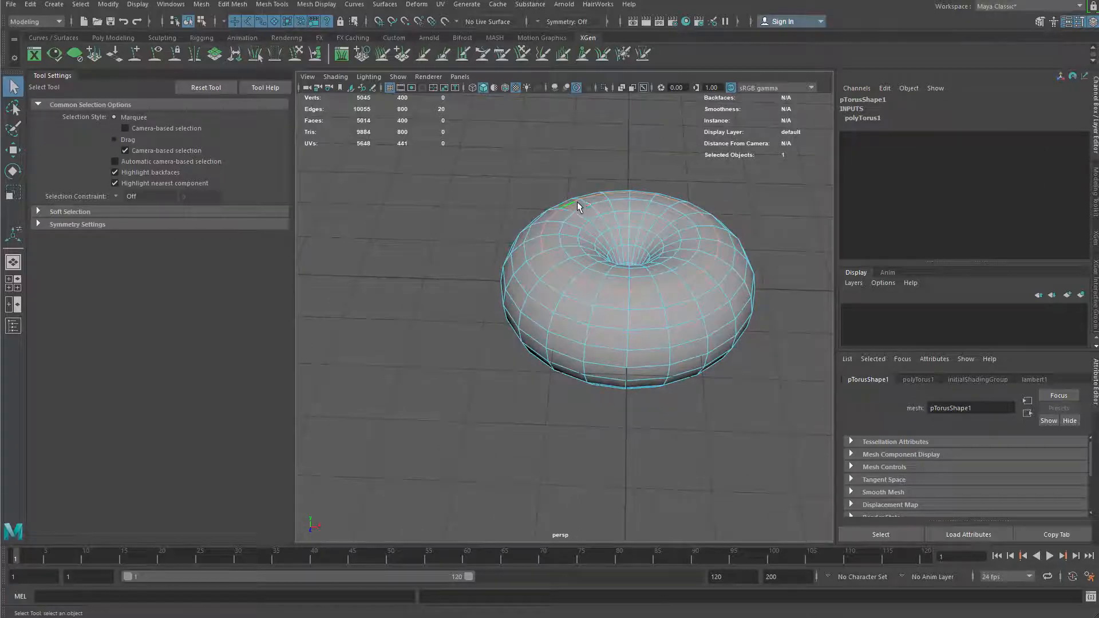
{"action": "key", "text": "b"}
{"action": "left_click_drag", "start_coordinate": [577, 201], "coordinate": [666, 213]}
{"action": "key", "text": "e"}
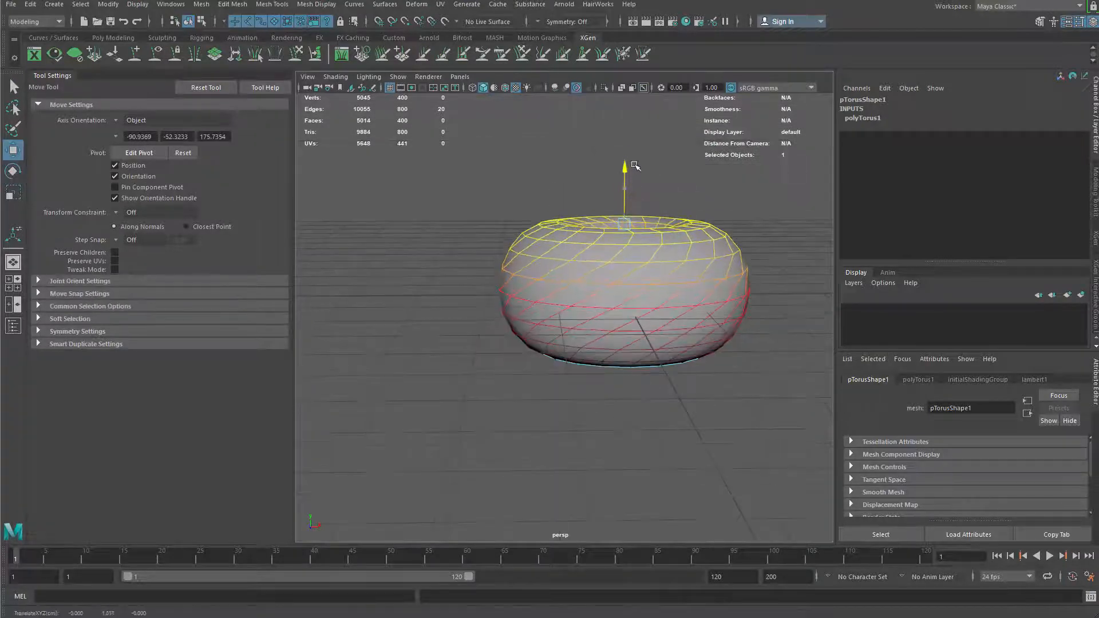
{"action": "key", "text": "e"}
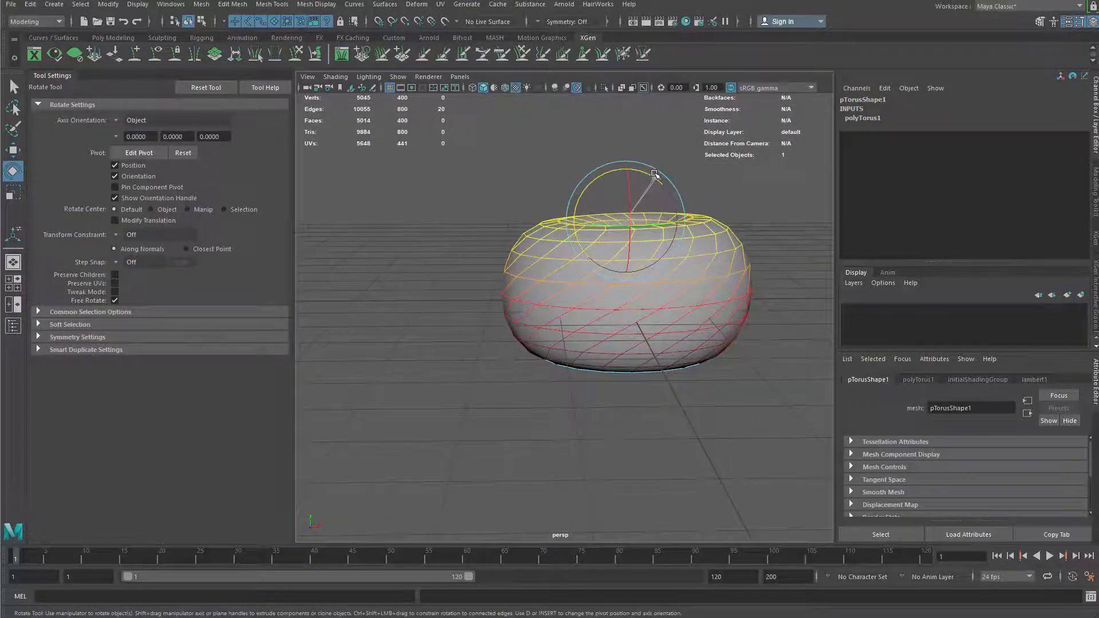
{"action": "right_click_drag", "start_coordinate": [724, 265], "coordinate": [770, 220]}
Sculpt the torus into a slightly uneven bun shape using the Grab tool with a brush size of about 1.168
{"action": "left_click_drag", "start_coordinate": [775, 191], "coordinate": [591, 411]}
{"action": "left_click_drag", "start_coordinate": [641, 326], "coordinate": [690, 343], "text": "alt"}
{"action": "right_click", "coordinate": [688, 257], "text": "shift"}
{"action": "left_click", "coordinate": [629, 236]}
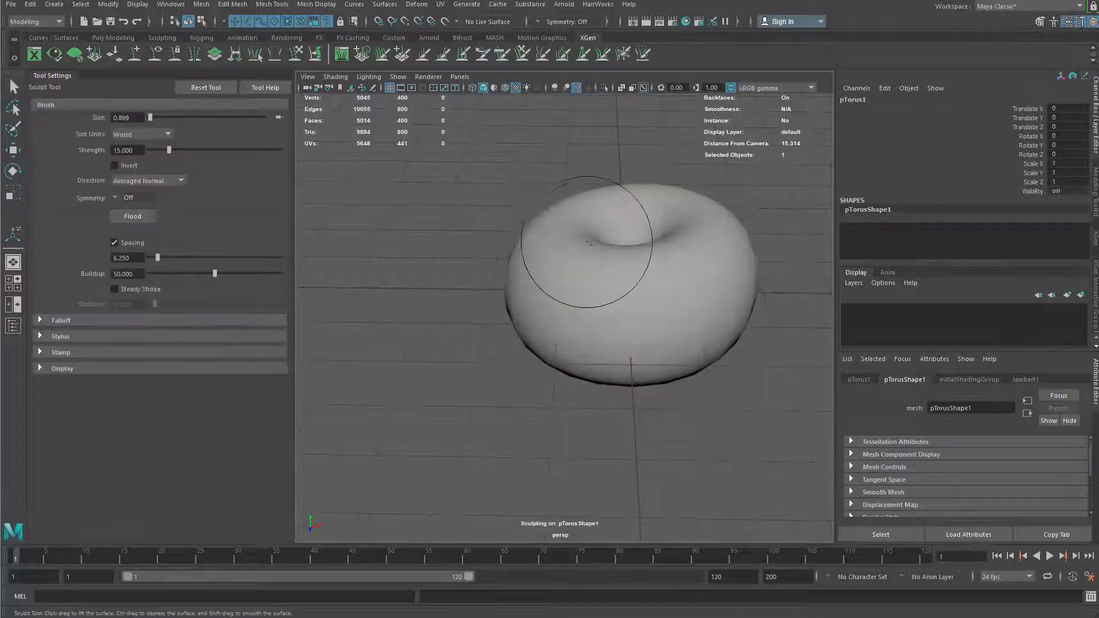
{"action": "right_click_drag", "start_coordinate": [582, 218], "coordinate": [584, 189]}
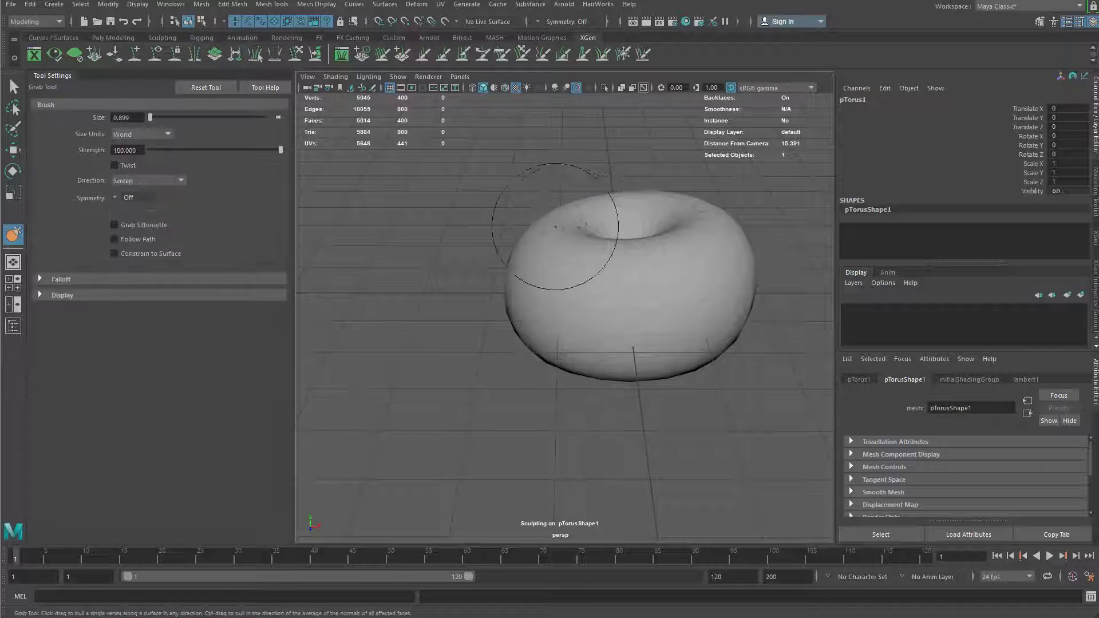
{"action": "left_click_drag", "start_coordinate": [566, 233], "coordinate": [556, 210], "text": "alt"}
{"action": "left_click_drag", "start_coordinate": [566, 250], "coordinate": [678, 250], "text": "alt"}
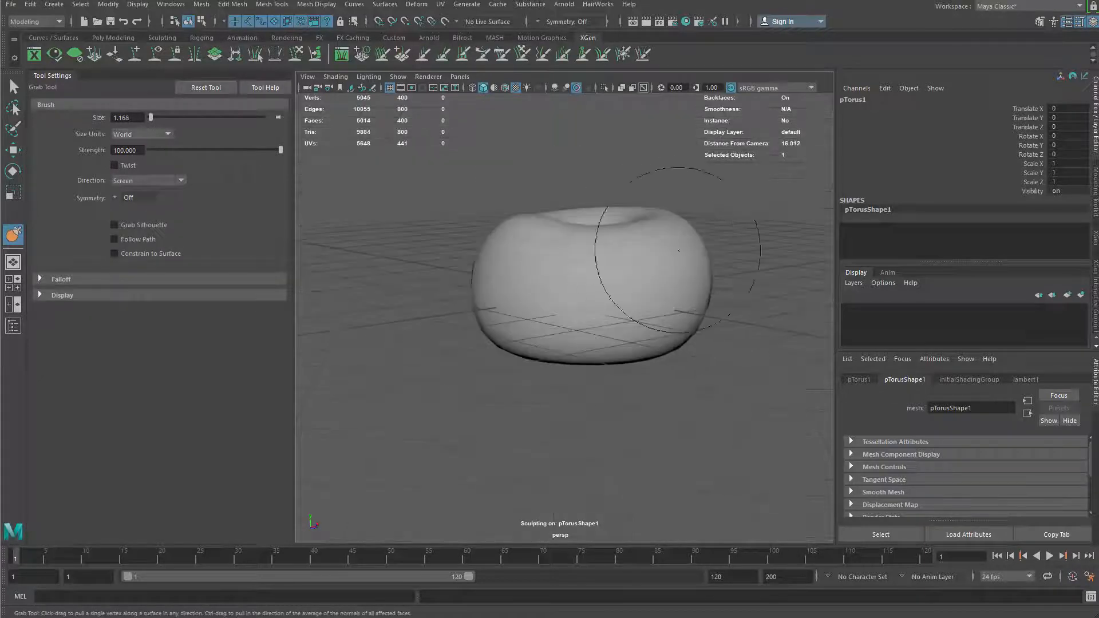
{"action": "left_click_drag", "start_coordinate": [635, 285], "coordinate": [664, 285], "text": "alt"}
{"action": "left_click_drag", "start_coordinate": [696, 250], "coordinate": [528, 368], "text": "alt"}
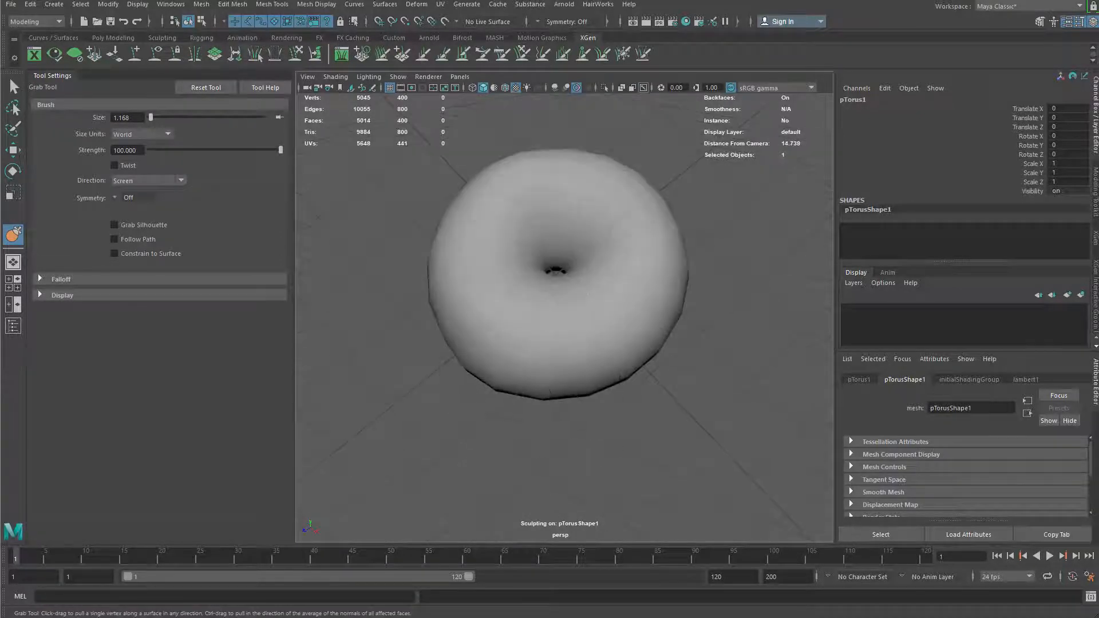
{"action": "left_click_drag", "start_coordinate": [664, 358], "coordinate": [743, 358], "text": "alt"}
Select the innermost edge loop in the torus's hole, convert it to its adjoining faces and delete them
{"action": "scroll", "coordinate": [680, 278], "scroll_direction": "down", "scroll_amount": 3}
{"action": "key", "text": "q"}
{"action": "scroll", "coordinate": [710, 340], "scroll_direction": "up", "scroll_amount": 3}
{"action": "middle_click_drag", "start_coordinate": [695, 333], "coordinate": [616, 322], "text": "alt"}
{"action": "scroll", "coordinate": [672, 323], "scroll_direction": "up", "scroll_amount": 5}
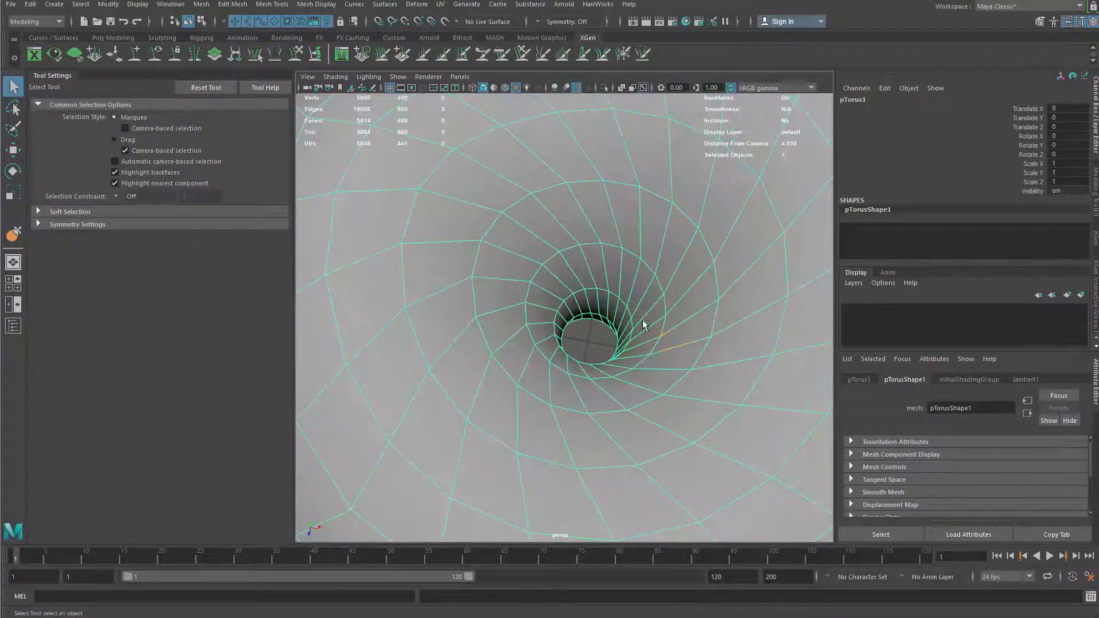
{"action": "key", "text": "F10"}
{"action": "left_click_drag", "start_coordinate": [699, 340], "coordinate": [753, 283], "text": "alt"}
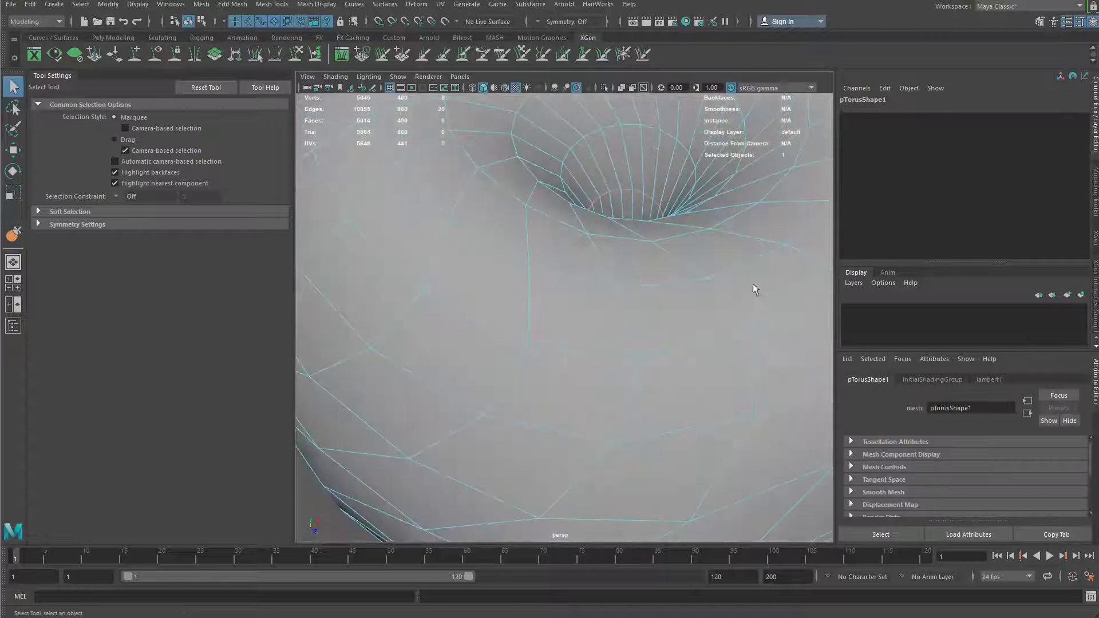
{"action": "right_click_drag", "start_coordinate": [751, 283], "coordinate": [638, 378], "text": "ctrl"}
{"action": "left_click_drag", "start_coordinate": [637, 378], "coordinate": [723, 238], "text": "alt"}
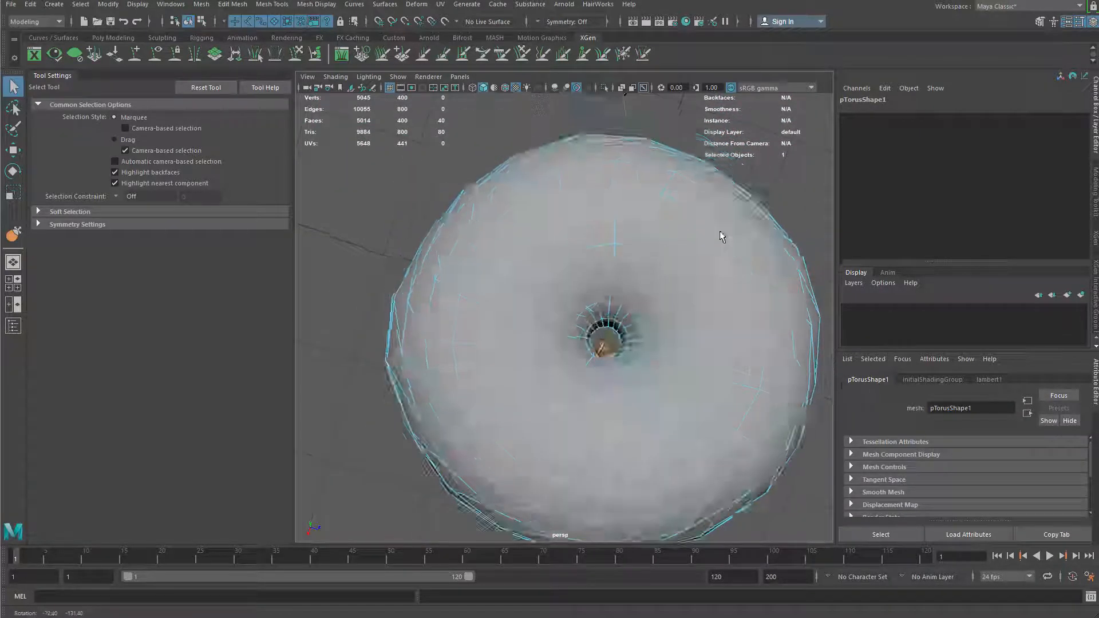
{"action": "scroll", "coordinate": [672, 400], "scroll_direction": "up", "scroll_amount": 5}
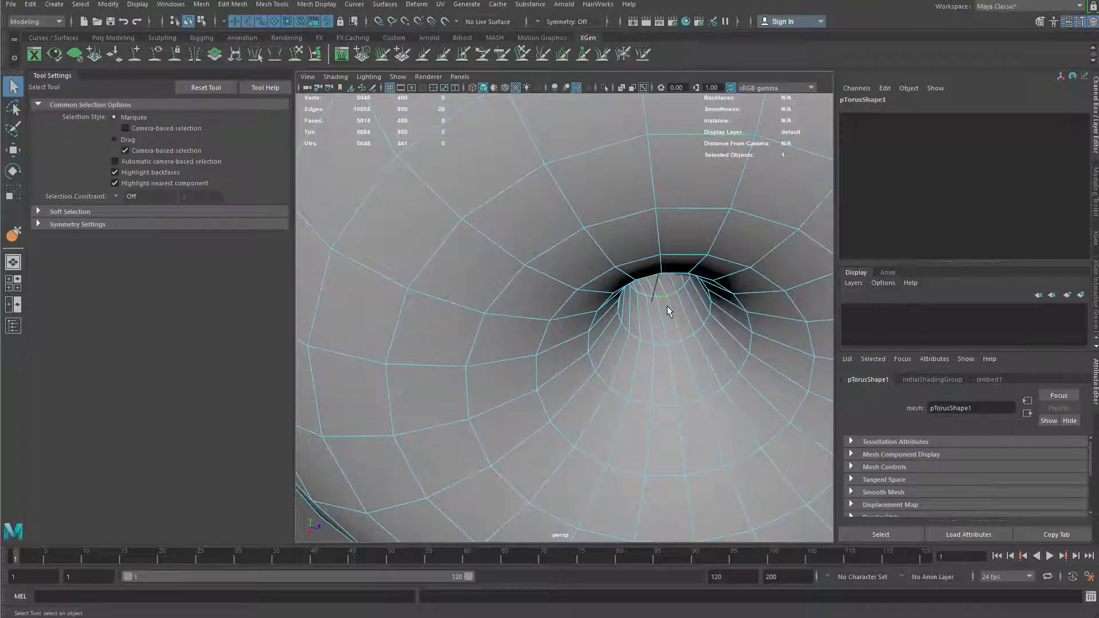
{"action": "right_click", "coordinate": [708, 321], "text": "ctrl"}
{"action": "mouse_move", "coordinate": [707, 348]}
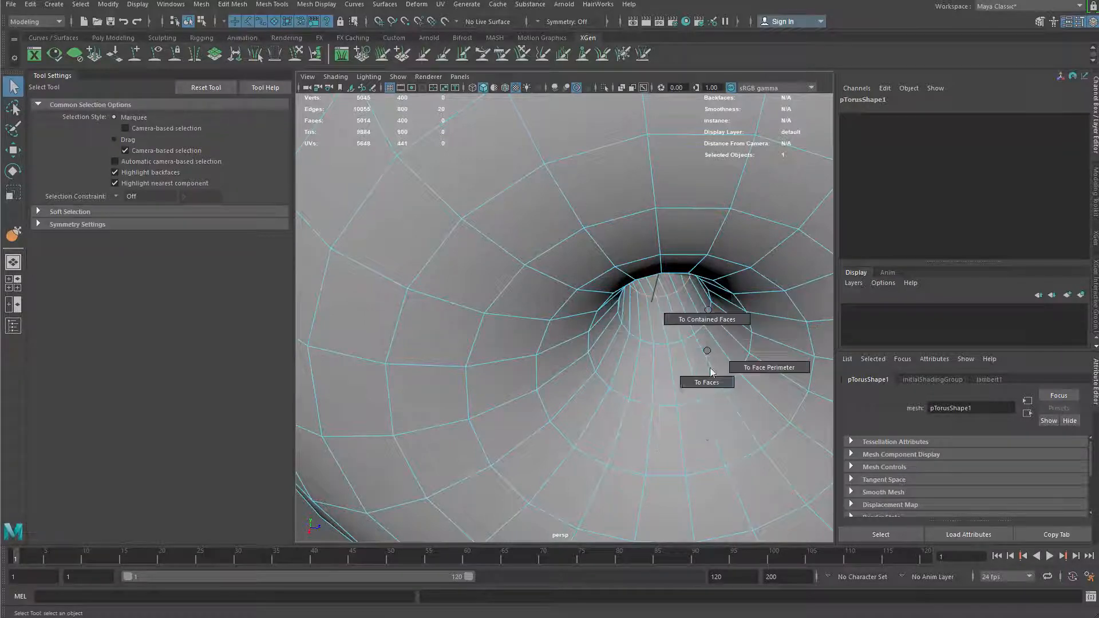
{"action": "key", "text": "Delete"}
{"action": "right_click_drag", "start_coordinate": [745, 404], "coordinate": [787, 344]}
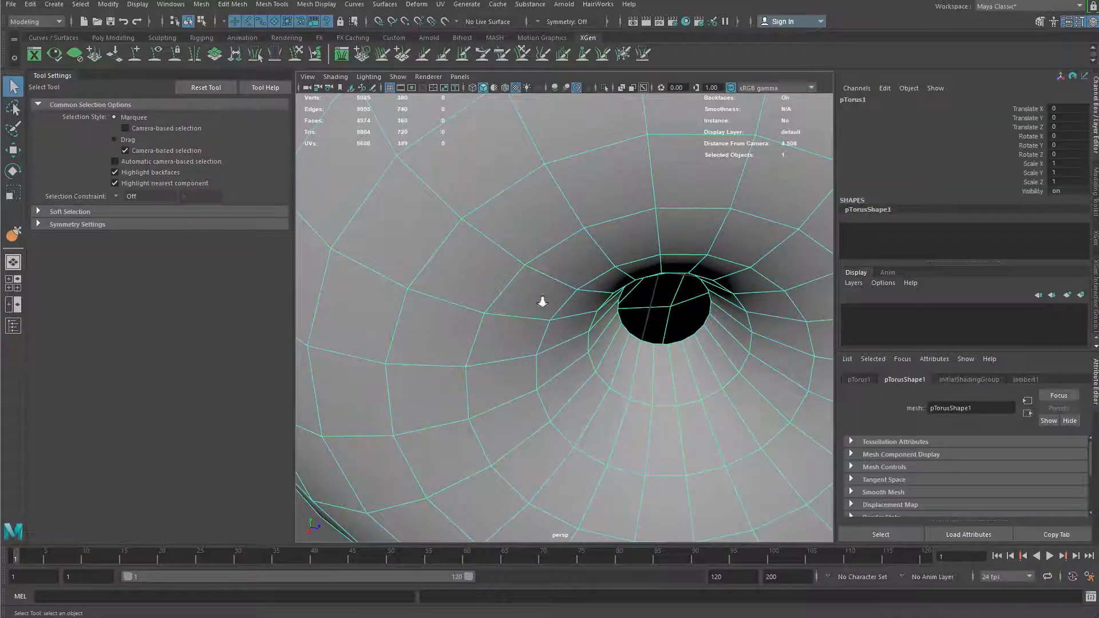
Examine the opened inner wall of the torus's hole from several angles
{"action": "scroll", "coordinate": [542, 301], "scroll_direction": "down", "scroll_amount": 5}
{"action": "left_click_drag", "start_coordinate": [583, 334], "coordinate": [590, 319], "text": "alt"}
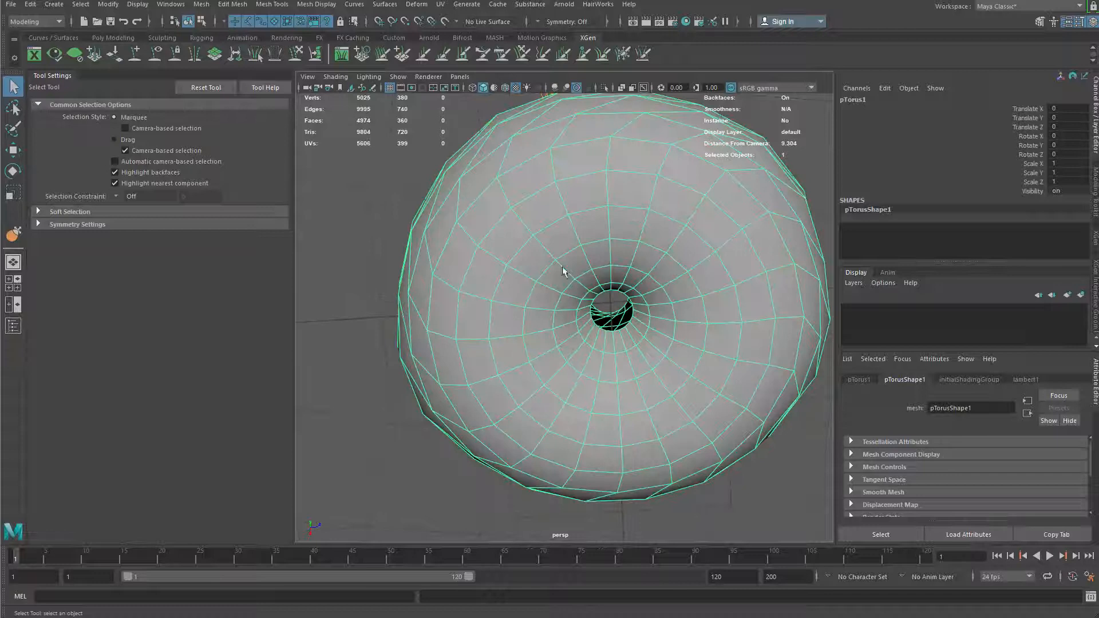
{"action": "left_click_drag", "start_coordinate": [563, 271], "coordinate": [463, 202], "text": "alt"}
{"action": "scroll", "coordinate": [627, 370], "scroll_direction": "up", "scroll_amount": 4}
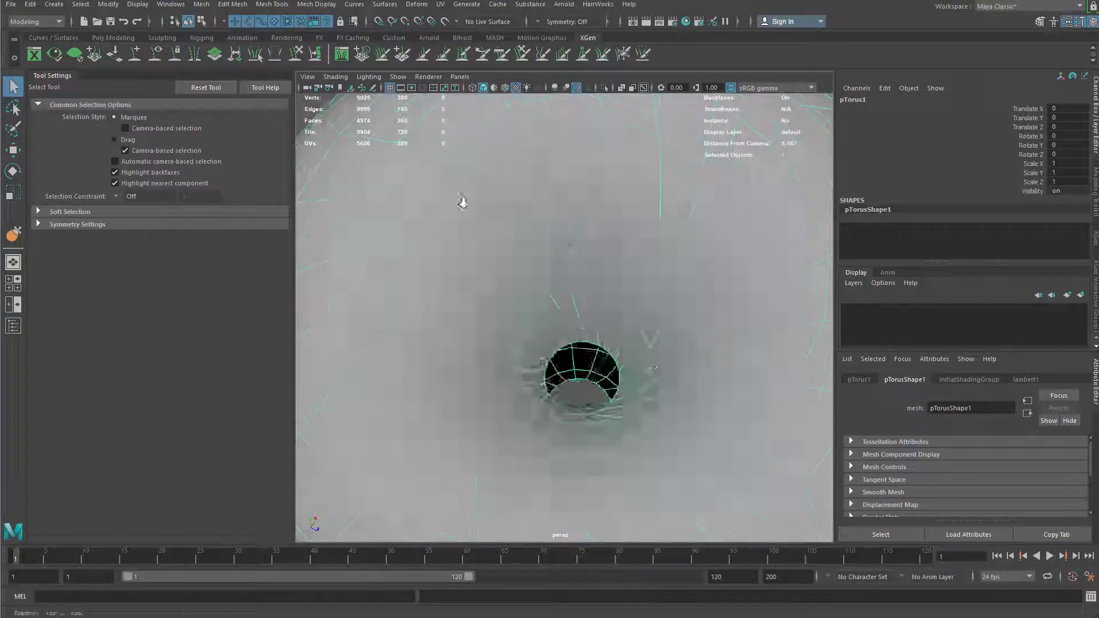
{"action": "right_click_drag", "start_coordinate": [462, 202], "coordinate": [527, 256], "text": "alt"}
{"action": "left_click", "coordinate": [627, 364]}
{"action": "left_click_drag", "start_coordinate": [527, 255], "coordinate": [659, 397], "text": "alt"}
{"action": "key", "text": "ctrl+z"}
{"action": "scroll", "coordinate": [659, 397], "scroll_direction": "up", "scroll_amount": 4}
{"action": "left_click", "coordinate": [558, 470]}
{"action": "key", "text": "ctrl+z"}
{"action": "left_click_drag", "start_coordinate": [558, 471], "coordinate": [653, 383], "text": "alt"}
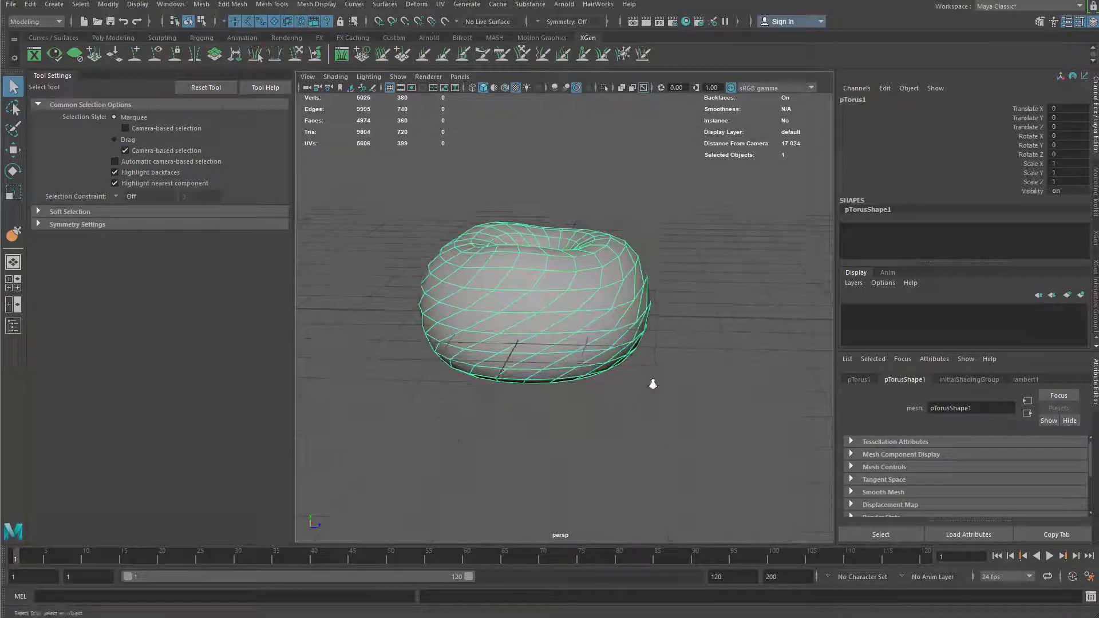
Select one twisted edge loop running across the torus and convert it to a curve with Polygon Edges to Curve
{"action": "scroll", "coordinate": [653, 384], "scroll_direction": "up", "scroll_amount": 2}
{"action": "right_click_drag", "start_coordinate": [567, 315], "coordinate": [580, 237]}
{"action": "double_click", "coordinate": [528, 279]}
{"action": "left_click_drag", "start_coordinate": [508, 304], "coordinate": [518, 375], "text": "alt"}
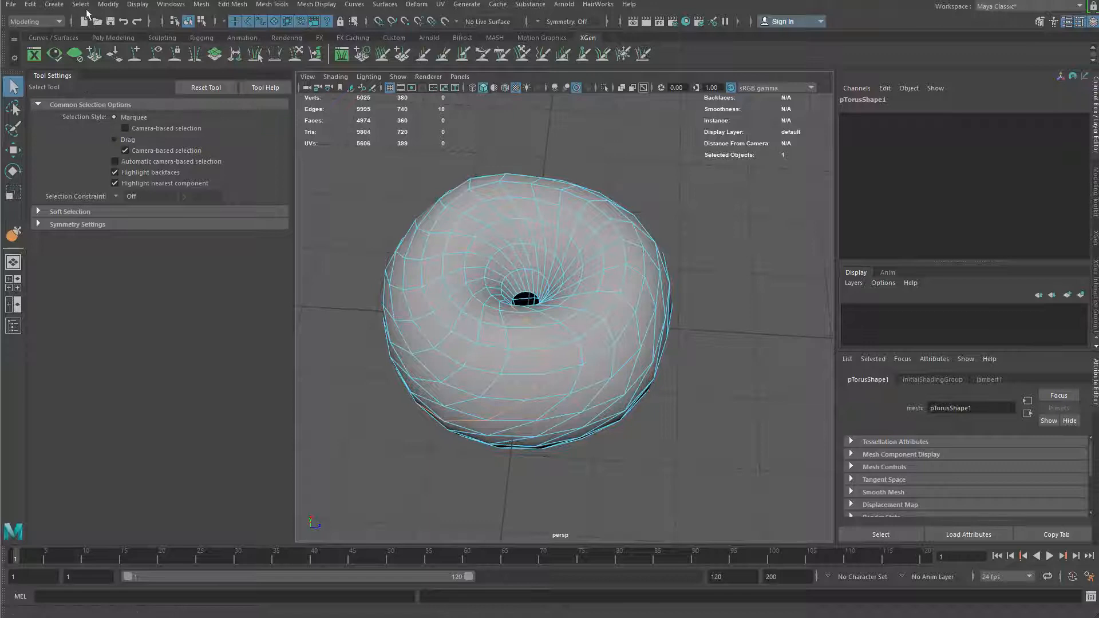
{"action": "left_click", "coordinate": [105, 5]}
{"action": "mouse_move", "coordinate": [182, 283]}
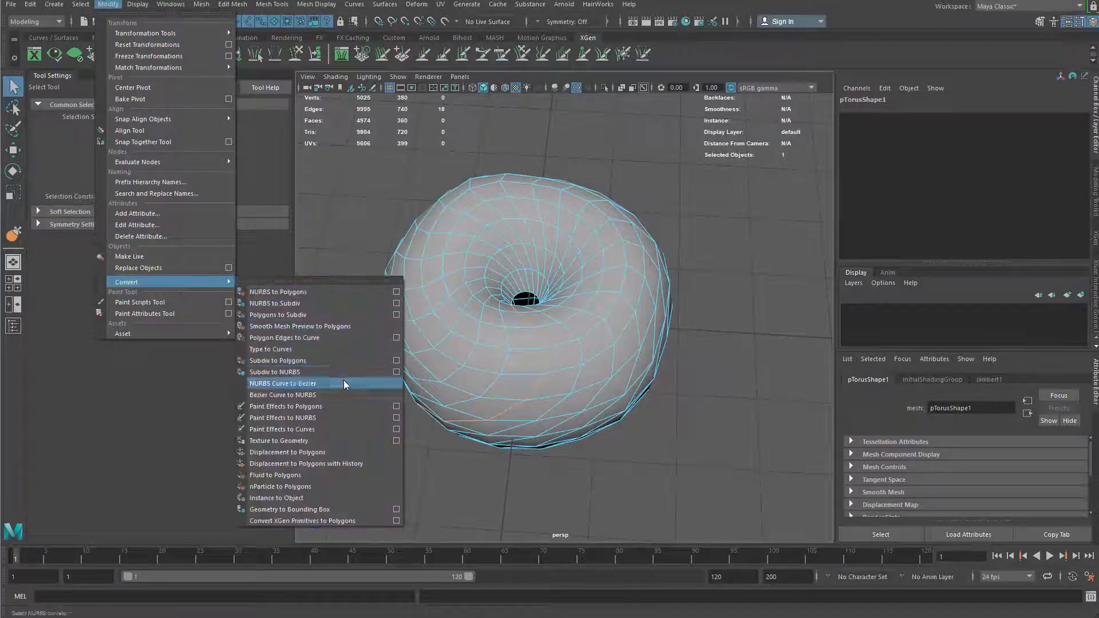
{"action": "left_click", "coordinate": [314, 338]}
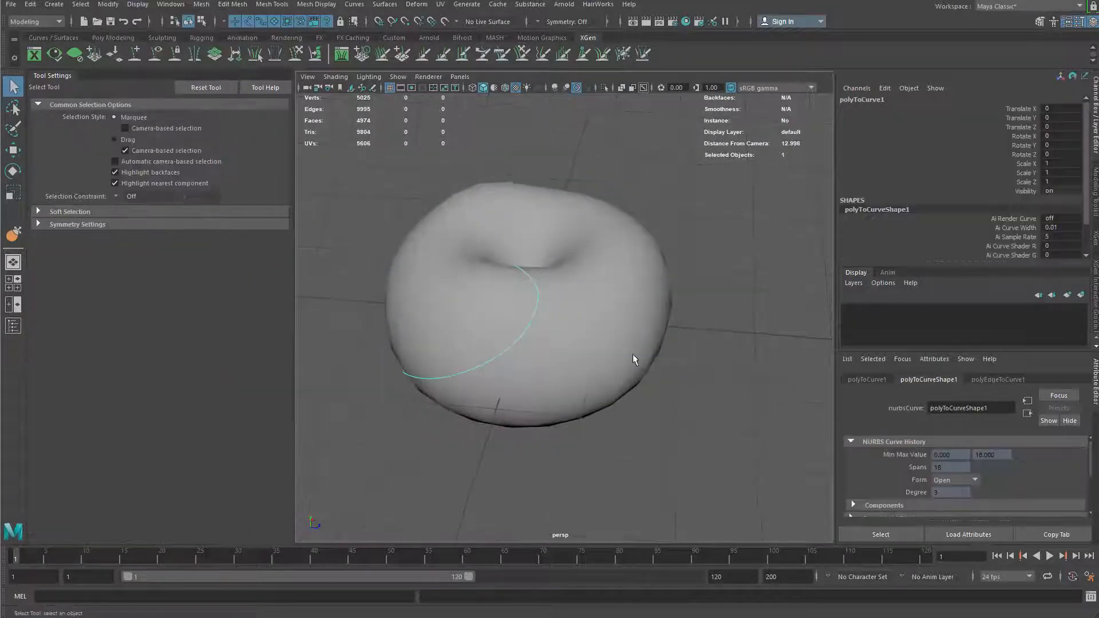
Convert the next six neighbouring twisted edge loops of the torus to curves, one loop at a time
{"action": "left_click", "coordinate": [578, 293]}
{"action": "double_click", "coordinate": [575, 295]}
{"action": "key", "text": "g"}
{"action": "left_click_drag", "start_coordinate": [633, 342], "coordinate": [608, 329], "text": "alt"}
{"action": "left_click", "coordinate": [609, 330]}
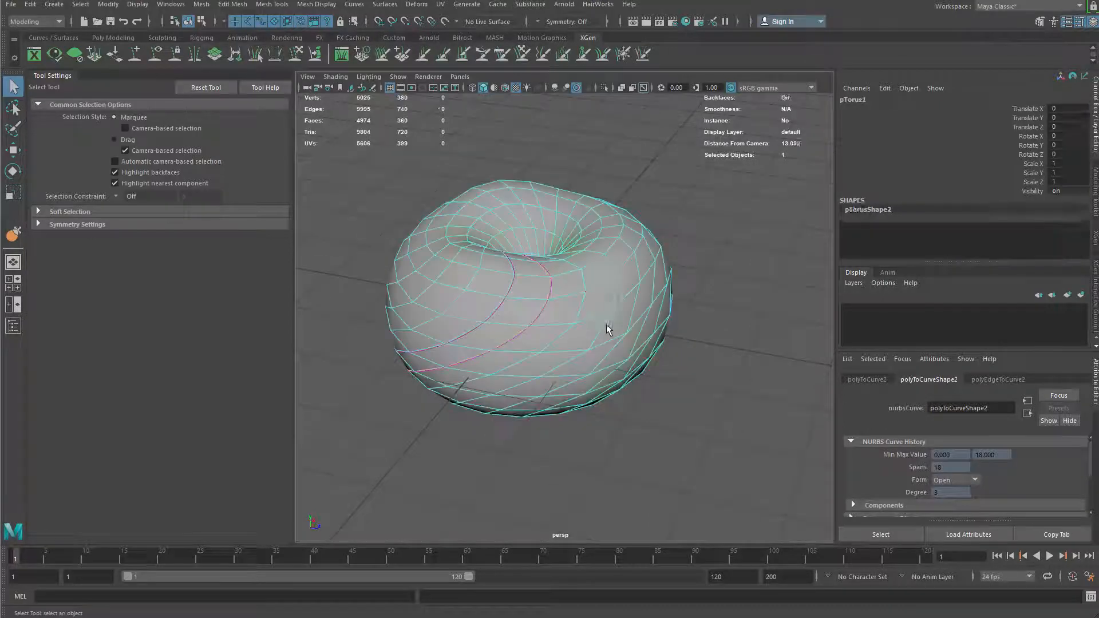
{"action": "right_click_drag", "start_coordinate": [609, 329], "coordinate": [584, 279]}
{"action": "double_click", "coordinate": [583, 279]}
{"action": "key", "text": "g"}
{"action": "left_click_drag", "start_coordinate": [645, 336], "coordinate": [610, 326], "text": "alt"}
{"action": "left_click", "coordinate": [611, 327]}
{"action": "right_click_drag", "start_coordinate": [611, 327], "coordinate": [583, 263]}
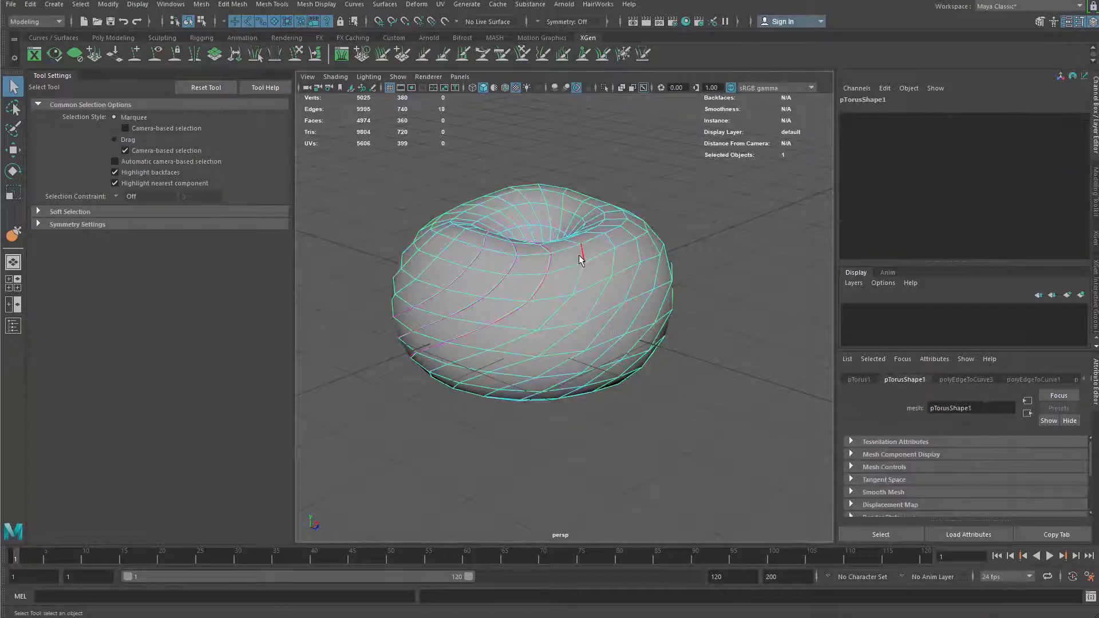
{"action": "double_click", "coordinate": [581, 256]}
{"action": "key", "text": "g"}
{"action": "left_click_drag", "start_coordinate": [634, 310], "coordinate": [610, 297], "text": "alt"}
{"action": "left_click", "coordinate": [610, 297]}
{"action": "right_click_drag", "start_coordinate": [610, 297], "coordinate": [583, 262]}
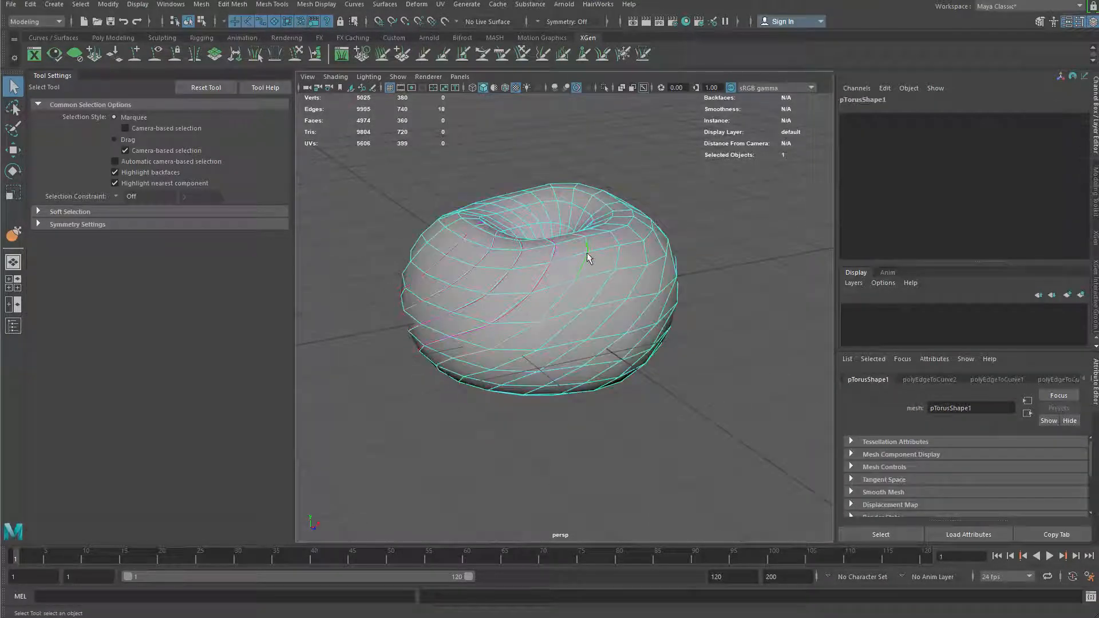
{"action": "key", "text": "g"}
{"action": "left_click_drag", "start_coordinate": [598, 294], "coordinate": [575, 304], "text": "alt"}
{"action": "left_click", "coordinate": [601, 261]}
{"action": "right_click_drag", "start_coordinate": [592, 264], "coordinate": [593, 234]}
{"action": "left_click", "coordinate": [597, 263]}
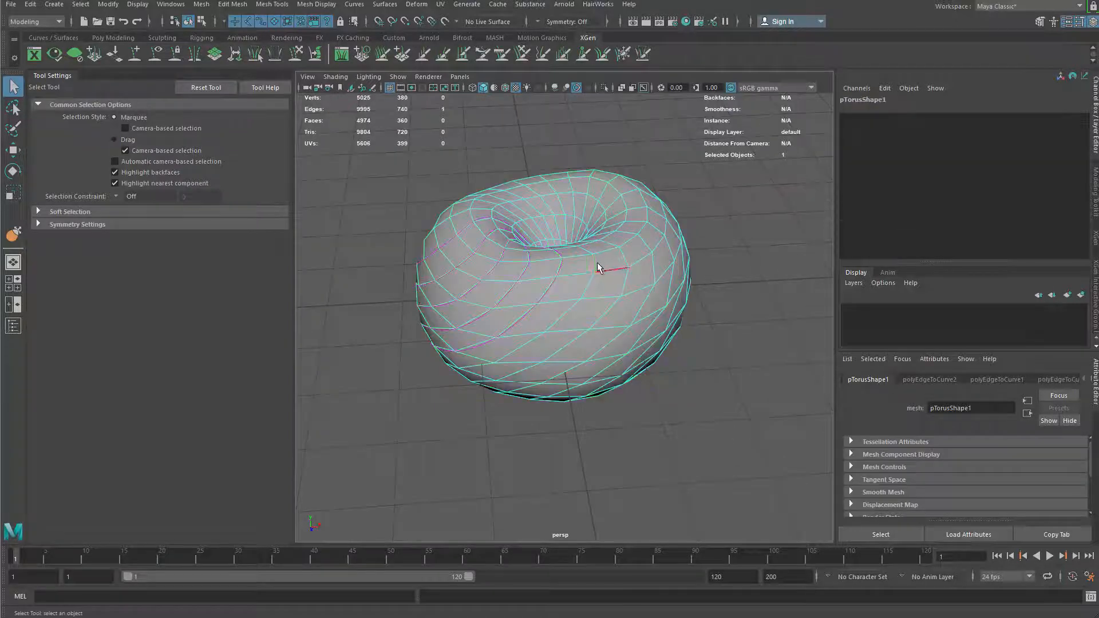
{"action": "double_click", "coordinate": [596, 267]}
{"action": "key", "text": "g"}
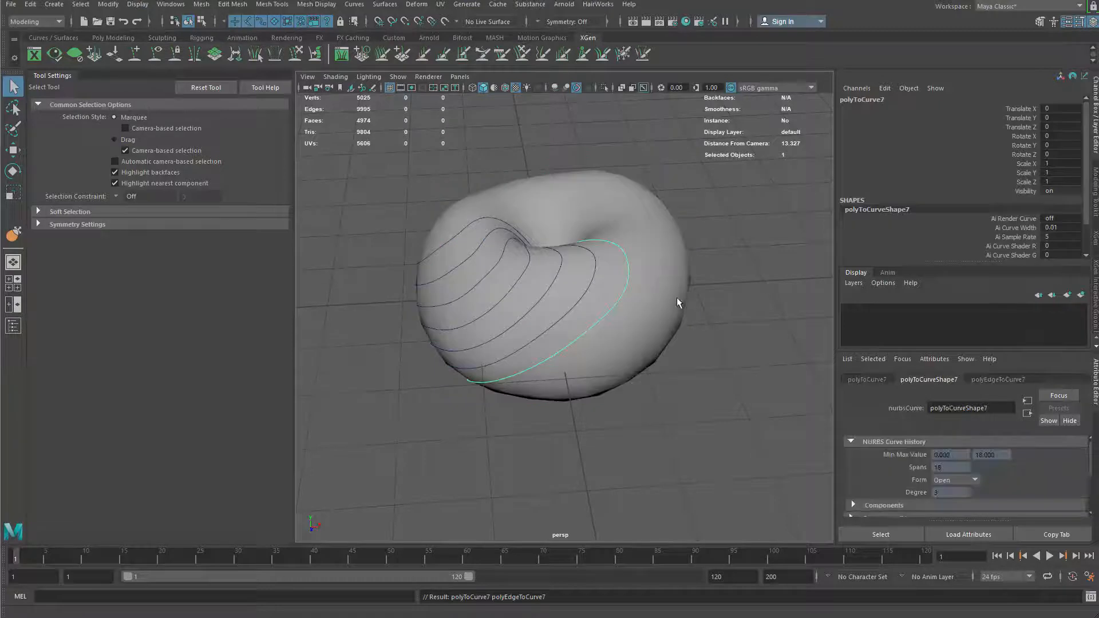
Continue around the torus, converting six more consecutive twisted edge loops to individual curves
{"action": "left_click_drag", "start_coordinate": [677, 297], "coordinate": [646, 302], "text": "alt"}
{"action": "right_click_drag", "start_coordinate": [646, 303], "coordinate": [633, 255]}
{"action": "double_click", "coordinate": [633, 256]}
{"action": "key", "text": "g"}
{"action": "left_click_drag", "start_coordinate": [676, 306], "coordinate": [643, 300], "text": "alt"}
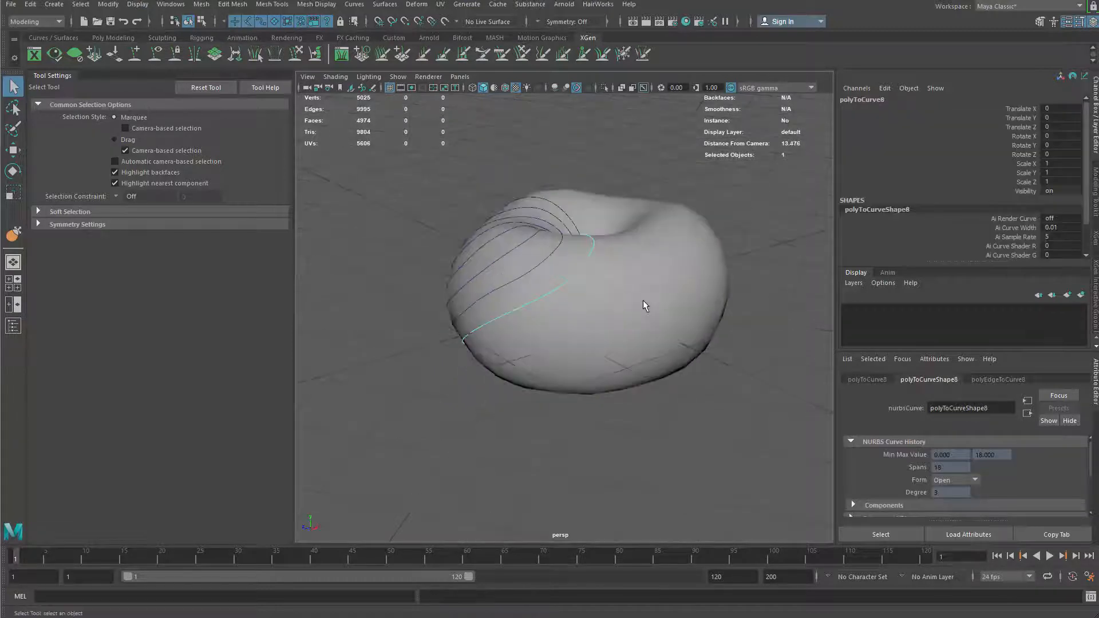
{"action": "left_click", "coordinate": [643, 301]}
{"action": "right_click_drag", "start_coordinate": [643, 301], "coordinate": [653, 215]}
{"action": "double_click", "coordinate": [627, 252]}
{"action": "key", "text": "g"}
{"action": "left_click_drag", "start_coordinate": [686, 281], "coordinate": [650, 285], "text": "alt"}
{"action": "left_click", "coordinate": [650, 281]}
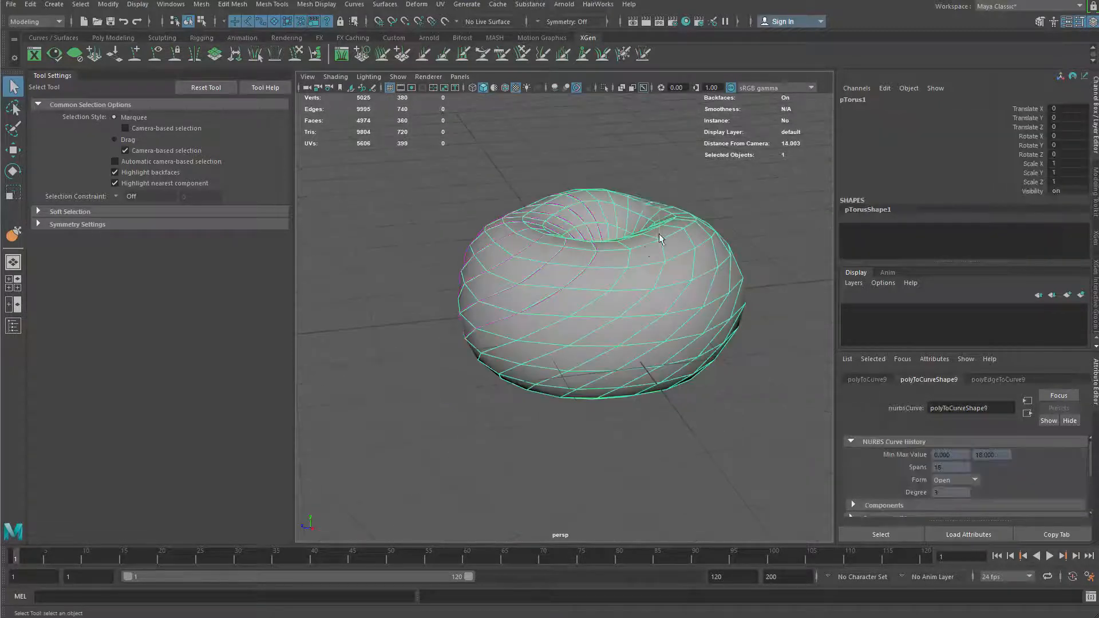
{"action": "right_click_drag", "start_coordinate": [659, 234], "coordinate": [658, 218]}
{"action": "double_click", "coordinate": [629, 259]}
{"action": "key", "text": "g"}
{"action": "left_click_drag", "start_coordinate": [690, 317], "coordinate": [659, 318], "text": "alt"}
{"action": "left_click", "coordinate": [658, 317]}
{"action": "right_click_drag", "start_coordinate": [658, 317], "coordinate": [653, 258]}
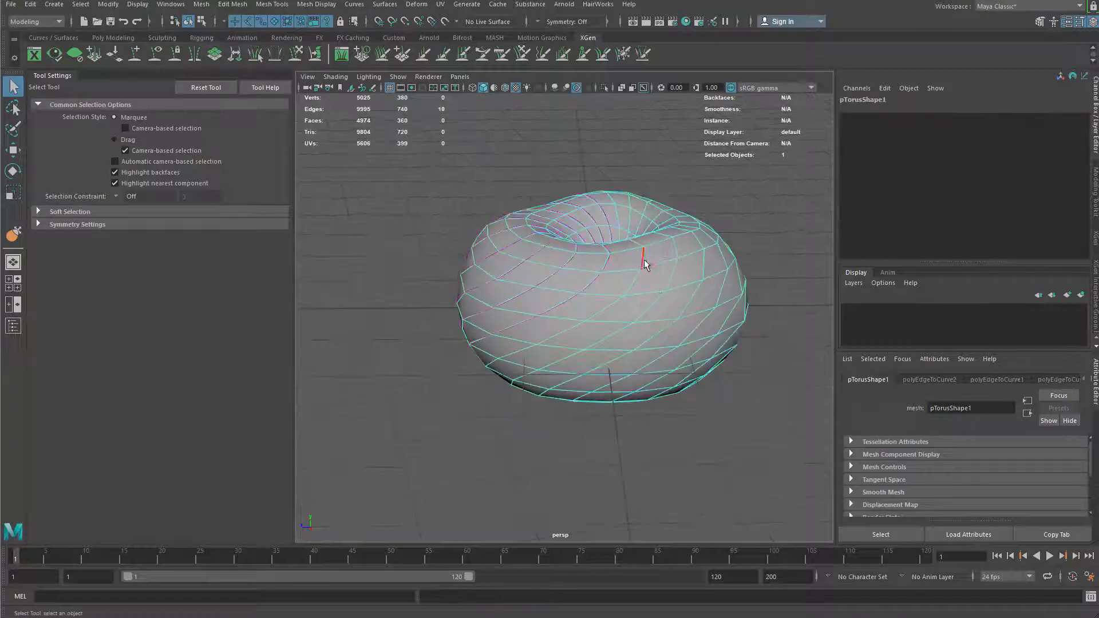
{"action": "double_click", "coordinate": [644, 260]}
{"action": "key", "text": "g"}
{"action": "left_click_drag", "start_coordinate": [703, 319], "coordinate": [660, 321], "text": "alt"}
{"action": "left_click", "coordinate": [661, 321]}
{"action": "right_click_drag", "start_coordinate": [660, 320], "coordinate": [650, 269]}
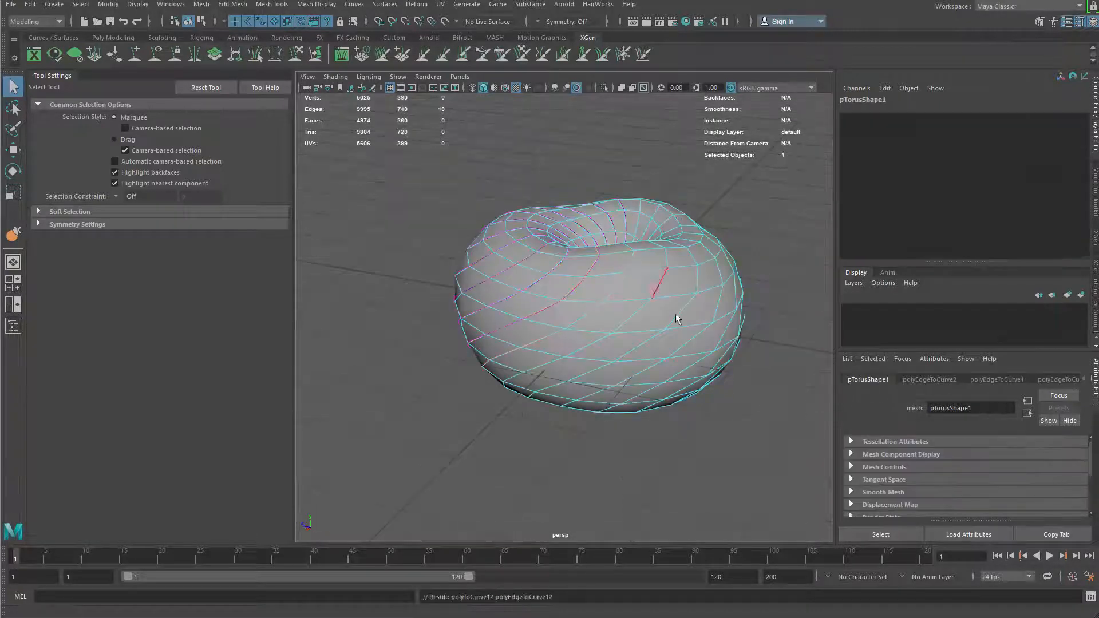
{"action": "left_click_drag", "start_coordinate": [695, 320], "coordinate": [664, 326], "text": "alt"}
{"action": "left_click", "coordinate": [664, 326]}
{"action": "right_click_drag", "start_coordinate": [664, 326], "coordinate": [652, 272]}
{"action": "key", "text": "g"}
{"action": "left_click_drag", "start_coordinate": [680, 320], "coordinate": [653, 325], "text": "alt"}
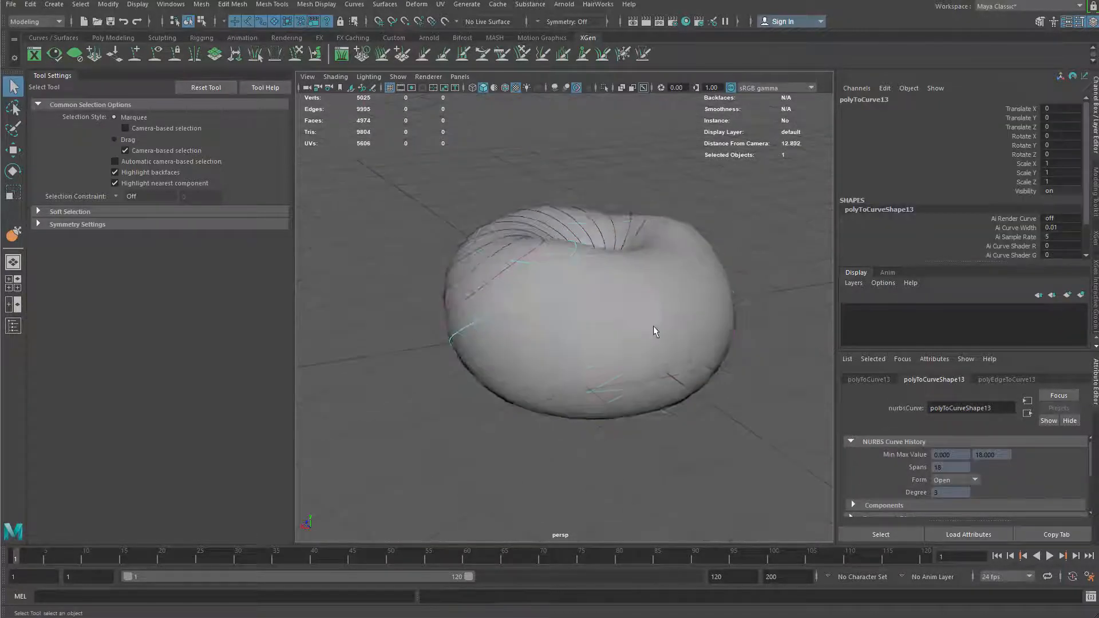
Convert the last seven twisted edge loops to curves so that 20 curves go all the way around the torus
{"action": "left_click", "coordinate": [653, 320]}
{"action": "right_click_drag", "start_coordinate": [620, 280], "coordinate": [612, 267]}
{"action": "double_click", "coordinate": [612, 267]}
{"action": "key", "text": "g"}
{"action": "left_click_drag", "start_coordinate": [664, 303], "coordinate": [612, 306], "text": "alt"}
{"action": "left_click", "coordinate": [607, 303]}
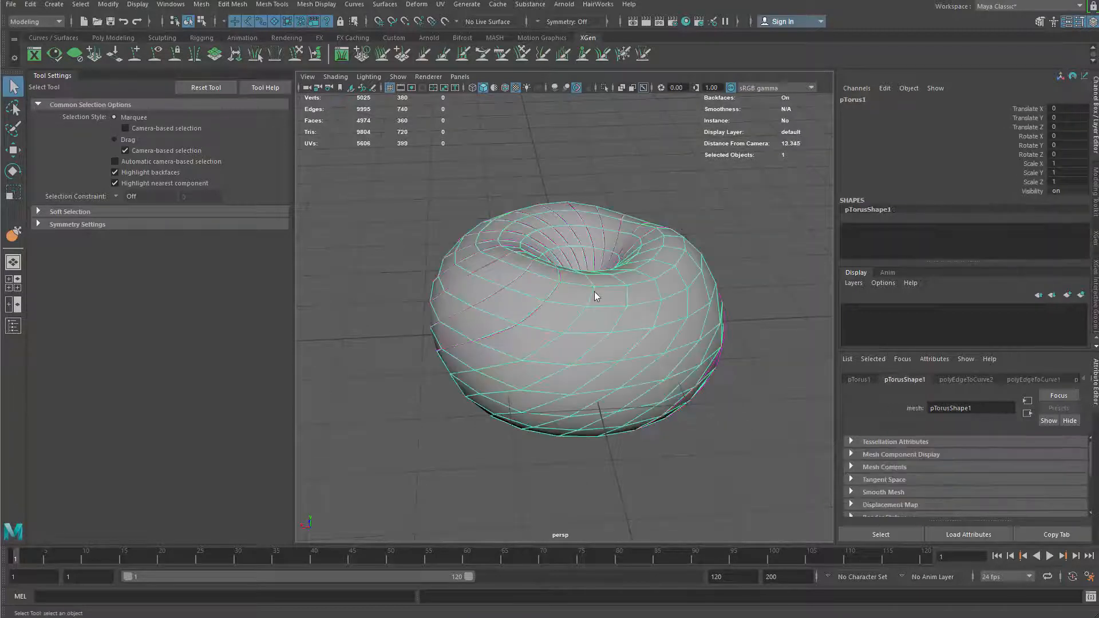
{"action": "right_click_drag", "start_coordinate": [596, 297], "coordinate": [593, 258]}
{"action": "double_click", "coordinate": [586, 304]}
{"action": "key", "text": "g"}
{"action": "left_click_drag", "start_coordinate": [625, 336], "coordinate": [601, 289], "text": "alt"}
{"action": "left_click", "coordinate": [601, 287]}
{"action": "right_click_drag", "start_coordinate": [601, 283], "coordinate": [600, 245]}
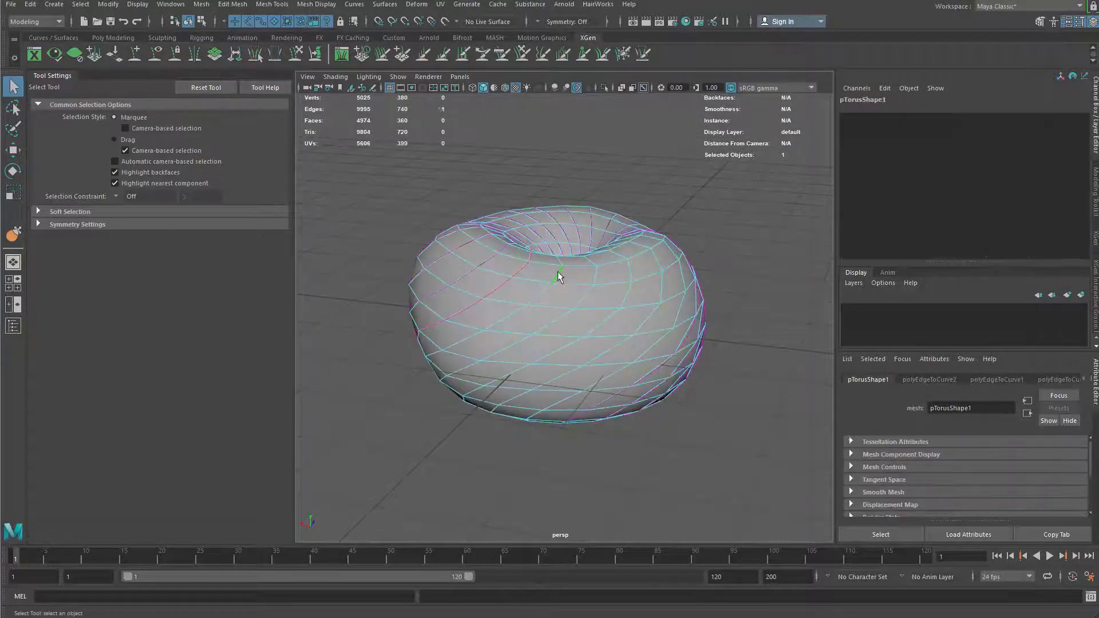
{"action": "double_click", "coordinate": [559, 276]}
{"action": "key", "text": "g"}
{"action": "left_click_drag", "start_coordinate": [634, 312], "coordinate": [616, 325], "text": "alt"}
{"action": "left_click", "coordinate": [609, 303]}
{"action": "right_click_drag", "start_coordinate": [605, 295], "coordinate": [599, 255]}
{"action": "double_click", "coordinate": [549, 304]}
{"action": "key", "text": "g"}
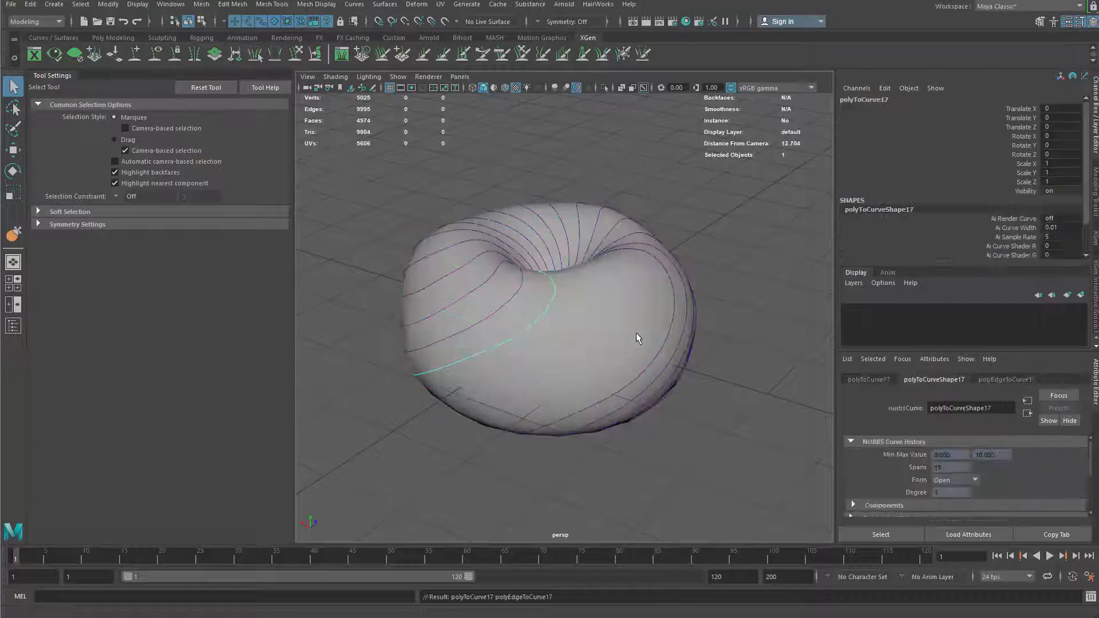
{"action": "left_click_drag", "start_coordinate": [636, 332], "coordinate": [595, 331], "text": "alt"}
{"action": "left_click", "coordinate": [589, 326]}
{"action": "right_click_drag", "start_coordinate": [575, 317], "coordinate": [574, 267]}
{"action": "double_click", "coordinate": [534, 287]}
{"action": "key", "text": "g"}
{"action": "left_click", "coordinate": [577, 330]}
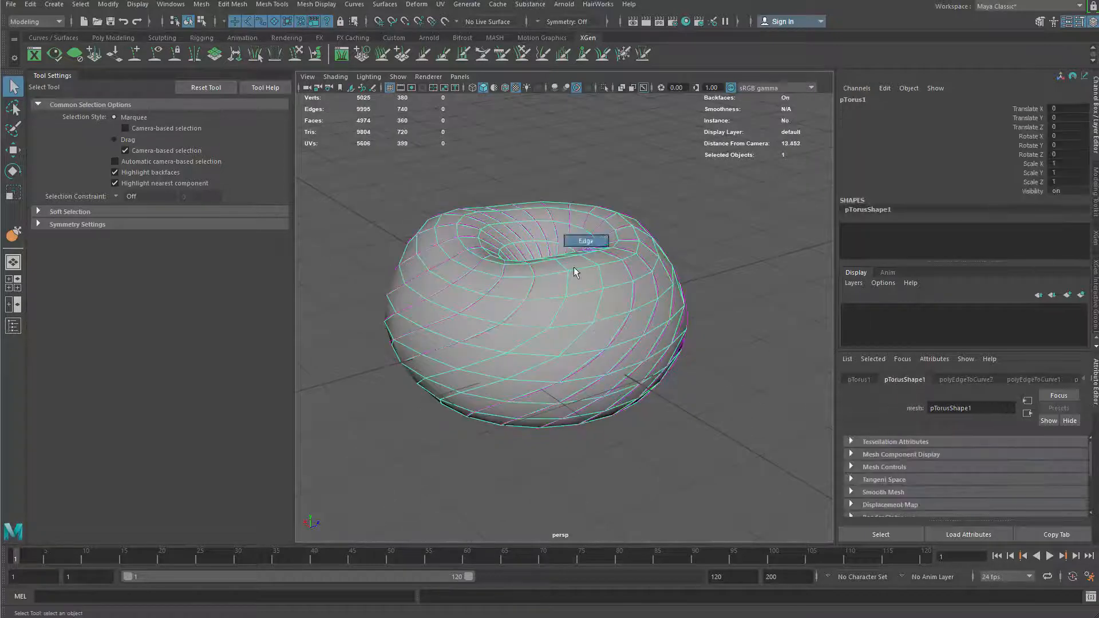
{"action": "double_click", "coordinate": [567, 278]}
{"action": "key", "text": "g"}
{"action": "right_click_drag", "start_coordinate": [606, 301], "coordinate": [605, 263]}
{"action": "double_click", "coordinate": [595, 279]}
{"action": "key", "text": "g"}
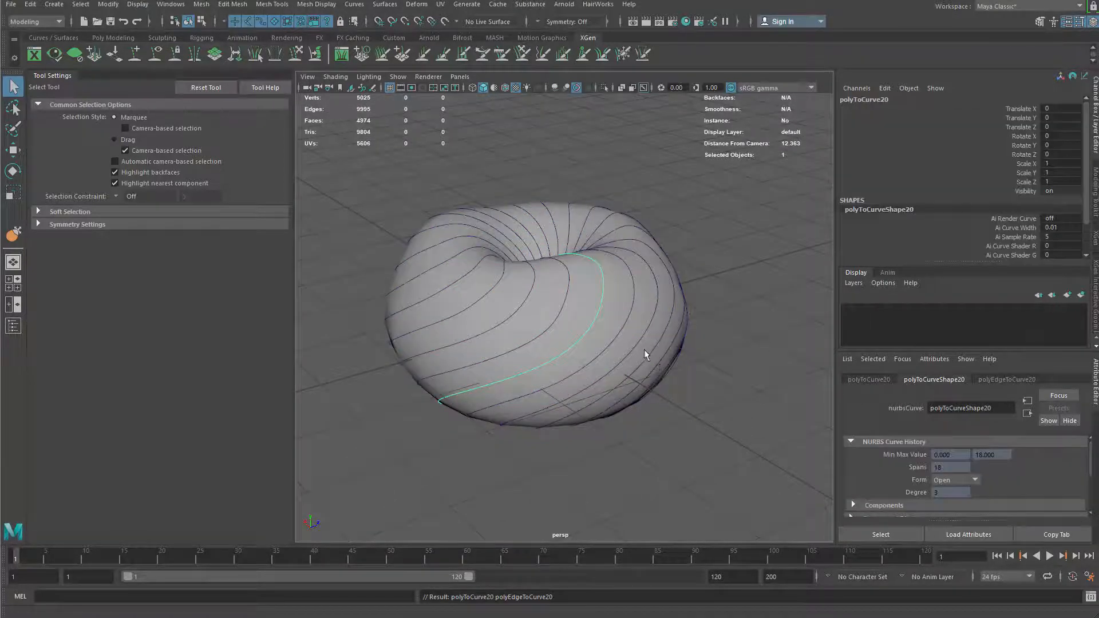
Delete the torus mesh and keep the curves made from its edge loops
{"action": "left_click_drag", "start_coordinate": [674, 264], "coordinate": [412, 429]}
{"action": "scroll", "coordinate": [506, 344], "scroll_direction": "down", "scroll_amount": 5}
{"action": "left_click_drag", "start_coordinate": [507, 343], "coordinate": [541, 389], "text": "alt"}
{"action": "left_click", "coordinate": [622, 241]}
{"action": "left_click_drag", "start_coordinate": [622, 241], "coordinate": [492, 371]}
{"action": "scroll", "coordinate": [592, 315], "scroll_direction": "up", "scroll_amount": 4}
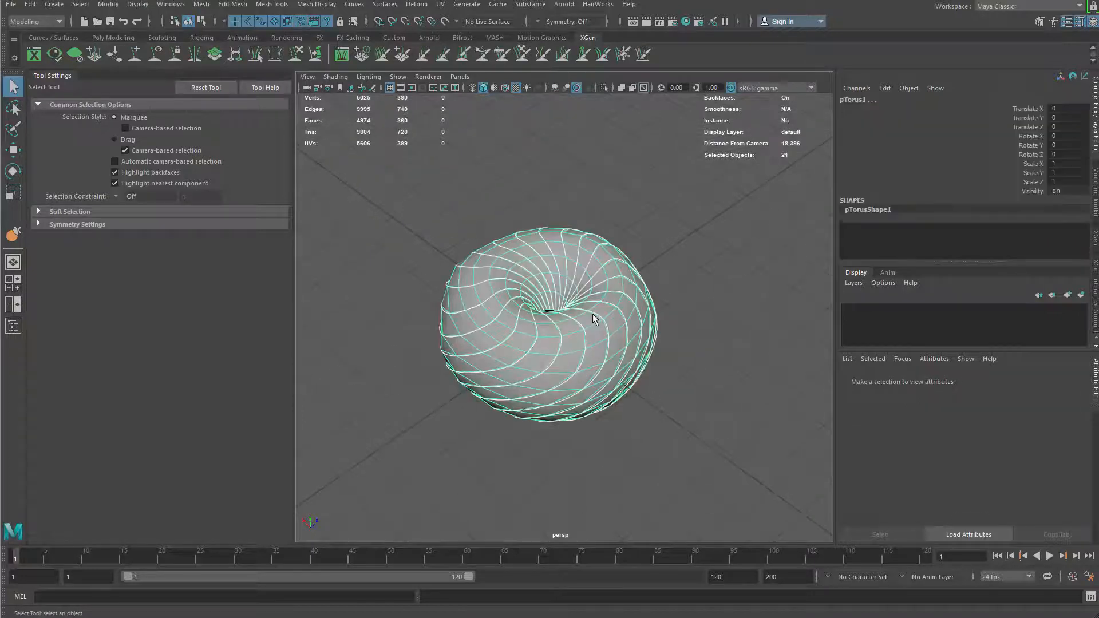
{"action": "middle_click_drag", "start_coordinate": [549, 357], "coordinate": [559, 310], "text": "alt"}
{"action": "left_click", "coordinate": [560, 315]}
{"action": "key", "text": "Delete"}
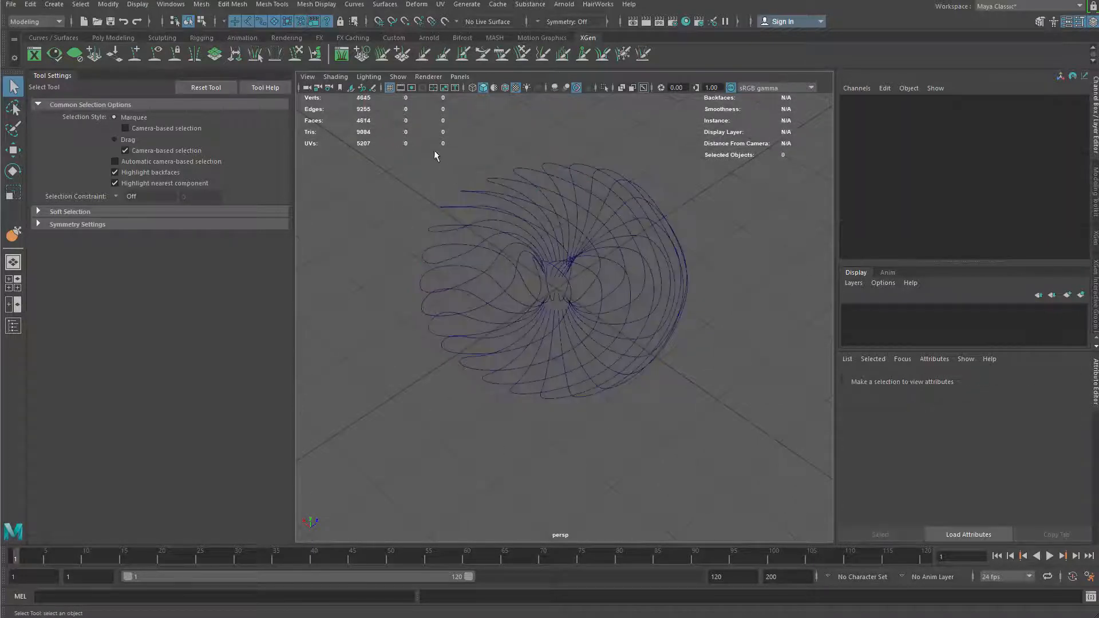
Select all 20 bun curves and group them
{"action": "left_click_drag", "start_coordinate": [434, 150], "coordinate": [493, 238]}
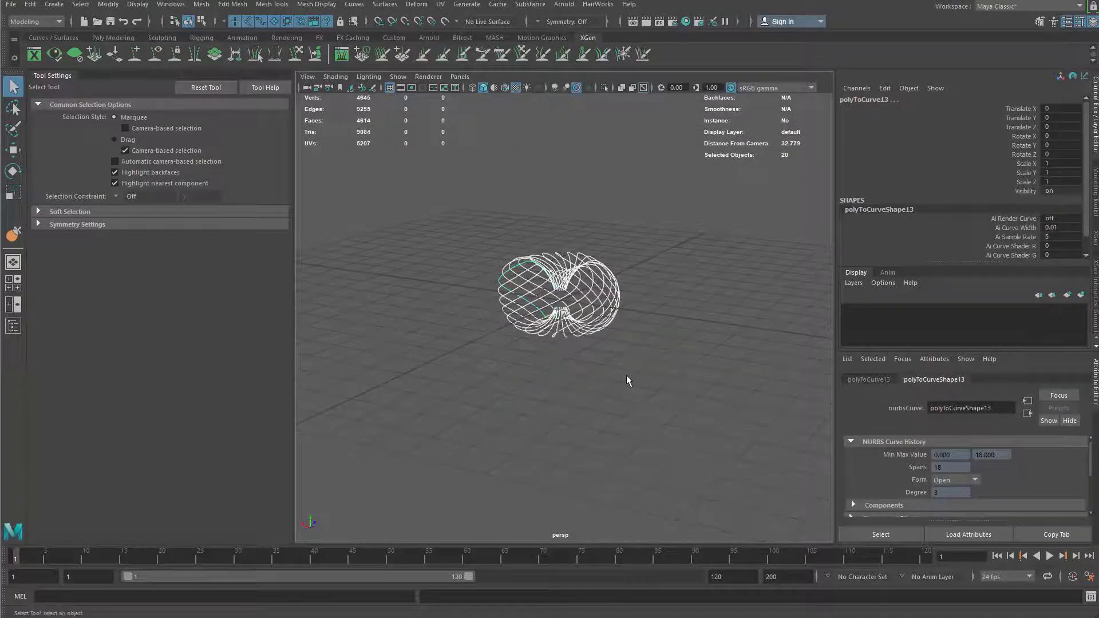
{"action": "left_click_drag", "start_coordinate": [626, 380], "coordinate": [620, 299], "text": "alt"}
{"action": "scroll", "coordinate": [624, 303], "scroll_direction": "down", "scroll_amount": 4}
{"action": "middle_click_drag", "start_coordinate": [635, 304], "coordinate": [657, 362], "text": "alt"}
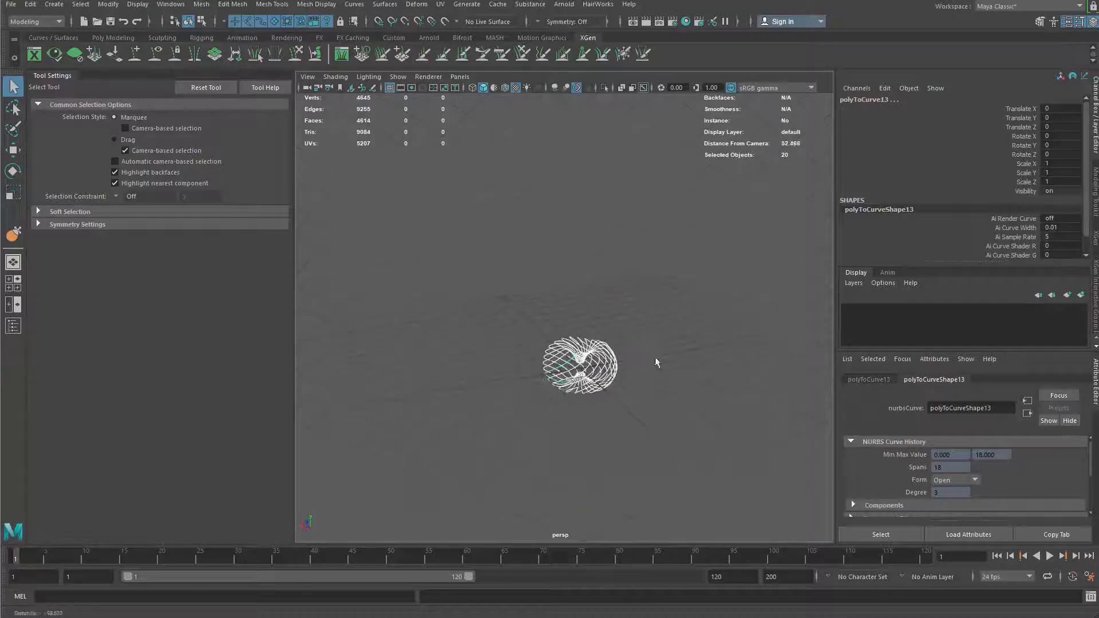
{"action": "key", "text": "ctrl+g"}
Move the curve group from the origin to behind the head, at about -49.25, 171.88, -25.57
{"action": "scroll", "coordinate": [679, 349], "scroll_direction": "down", "scroll_amount": 5}
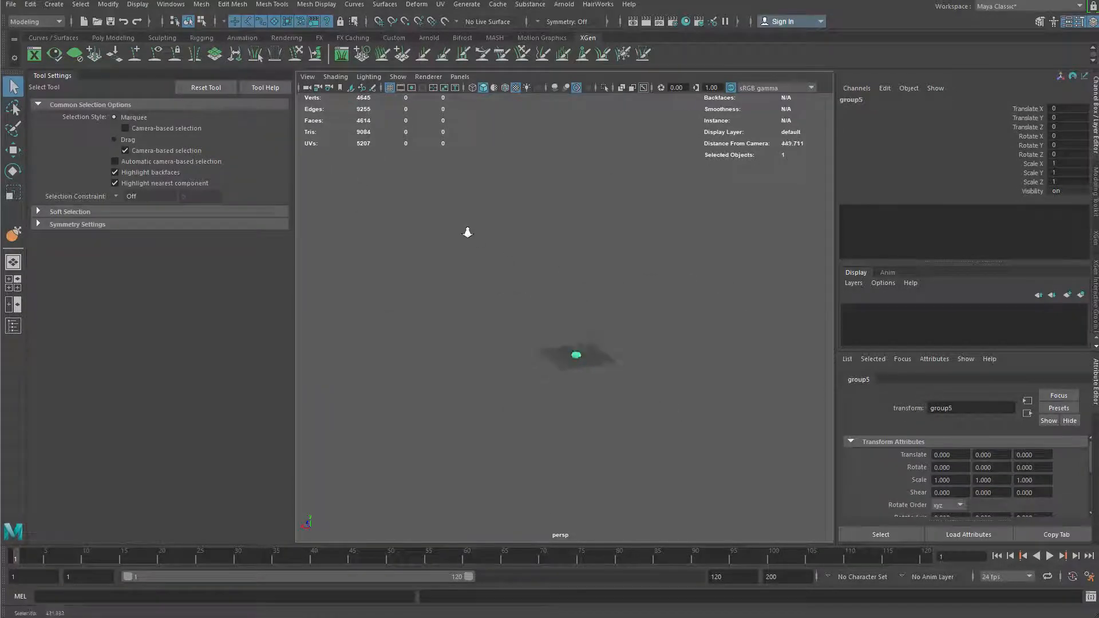
{"action": "key", "text": "w"}
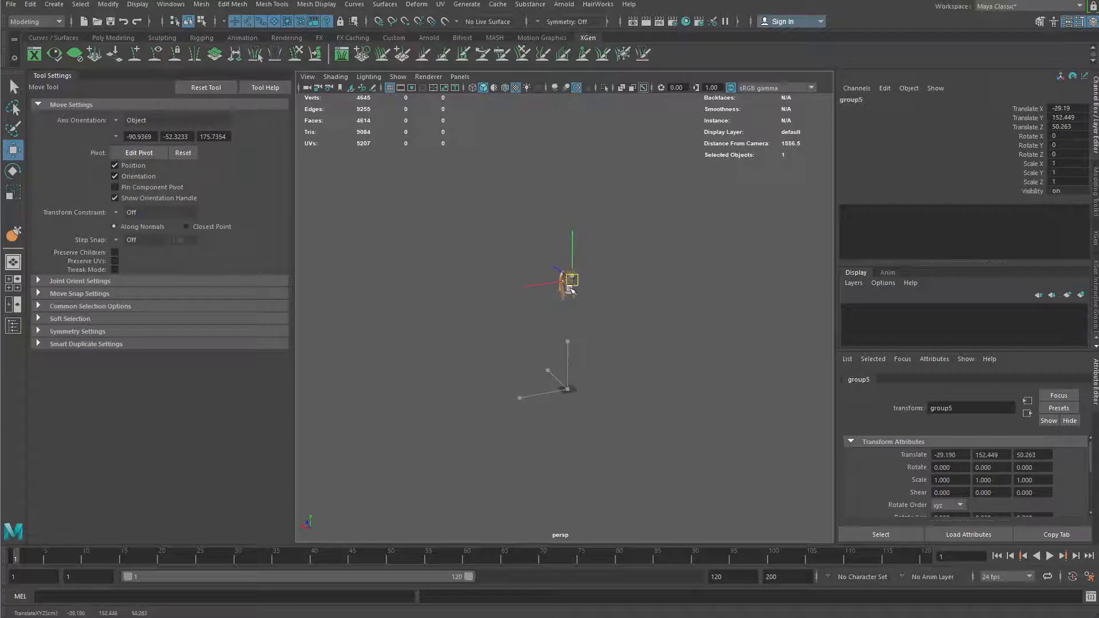
{"action": "key", "text": "f"}
{"action": "scroll", "coordinate": [552, 402], "scroll_direction": "down", "scroll_amount": 7}
{"action": "left_click_drag", "start_coordinate": [606, 358], "coordinate": [695, 349], "text": "alt"}
{"action": "middle_click_drag", "start_coordinate": [695, 349], "coordinate": [605, 350], "text": "alt"}
{"action": "left_click_drag", "start_coordinate": [605, 350], "coordinate": [711, 283], "text": "alt"}
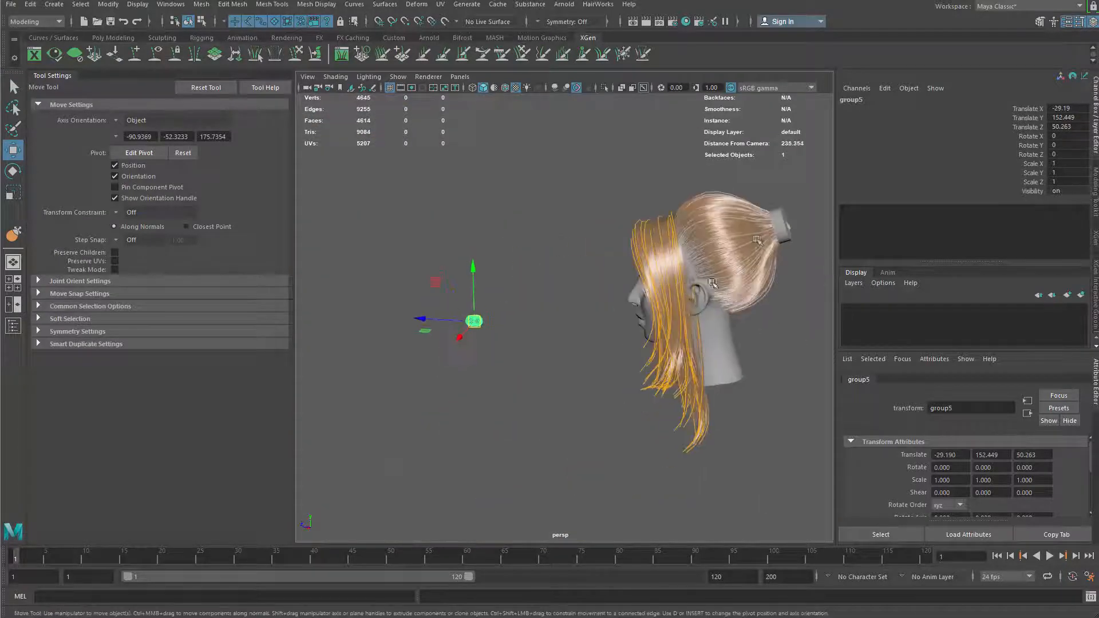
{"action": "middle_click_drag", "start_coordinate": [714, 246], "coordinate": [515, 272], "text": "alt"}
{"action": "right_click_drag", "start_coordinate": [515, 272], "coordinate": [675, 294], "text": "alt"}
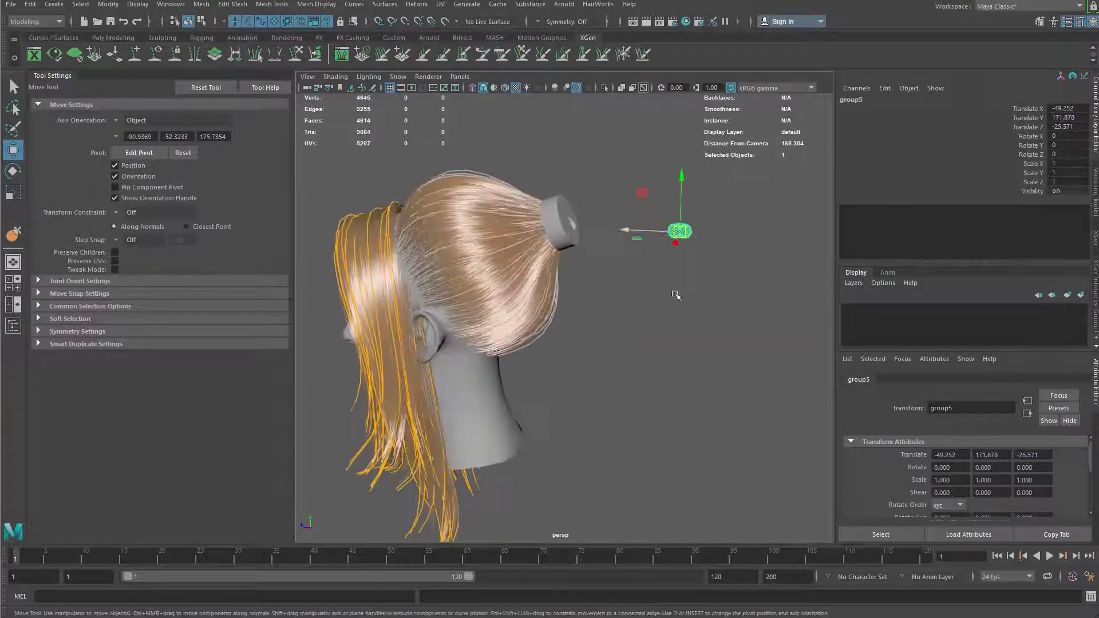
Scale the curve group up uniformly to about 3.26 and tilt it to about -58 degrees in X
{"action": "key", "text": "r"}
{"action": "key", "text": "e"}
{"action": "left_click_drag", "start_coordinate": [681, 232], "coordinate": [583, 200]}
{"action": "key", "text": "w"}
{"action": "left_click_drag", "start_coordinate": [615, 260], "coordinate": [568, 301], "text": "alt"}
{"action": "middle_click_drag", "start_coordinate": [569, 302], "coordinate": [727, 301], "text": "alt"}
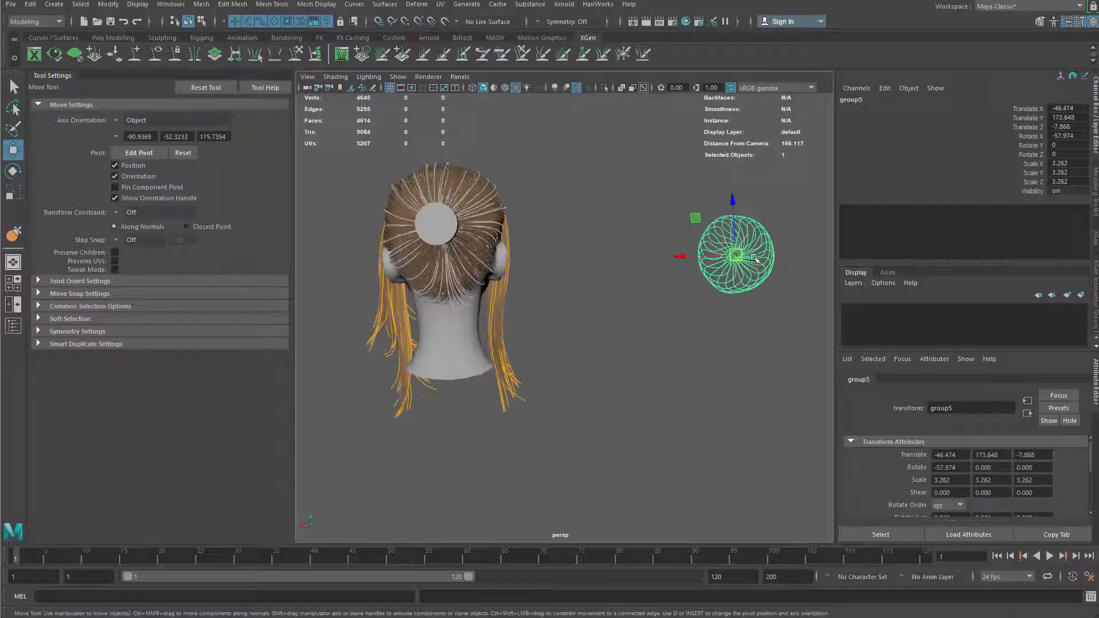
Move the bun curve group onto the disc at the back of the head where the hair gathers
{"action": "left_click_drag", "start_coordinate": [731, 201], "coordinate": [405, 217]}
{"action": "left_click_drag", "start_coordinate": [747, 240], "coordinate": [438, 228]}
{"action": "left_click_drag", "start_coordinate": [439, 228], "coordinate": [644, 252], "text": "alt"}
{"action": "middle_click_drag", "start_coordinate": [644, 251], "coordinate": [543, 304], "text": "alt"}
{"action": "left_click_drag", "start_coordinate": [543, 303], "coordinate": [521, 292], "text": "alt"}
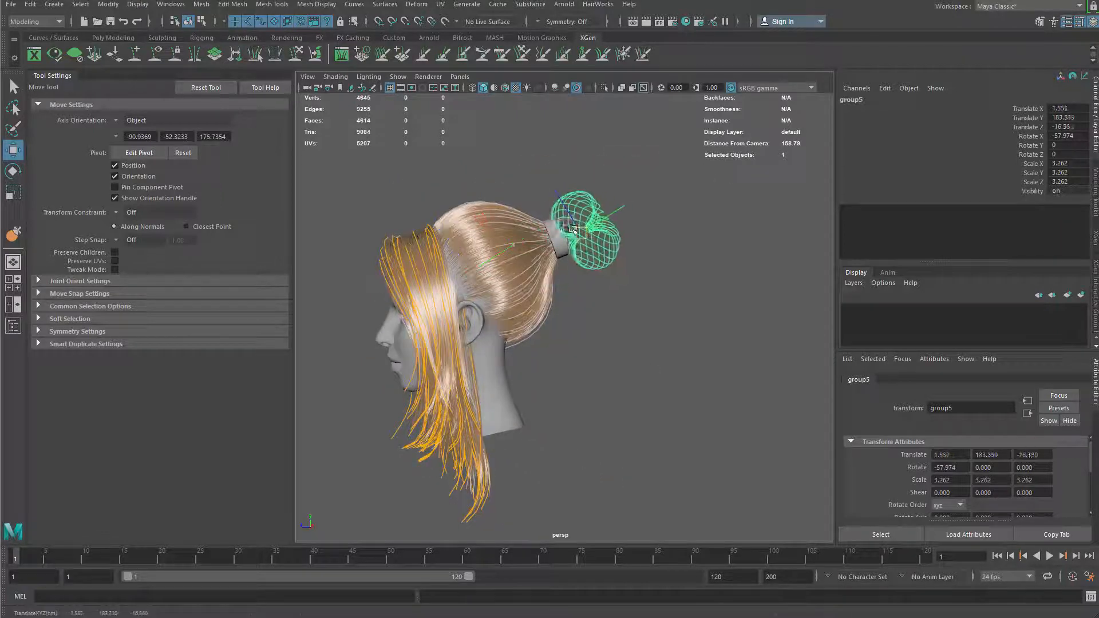
Tilt the bun group to about -69 degrees in X and refine its position around the disc to about 0.33, 183.0, -15.55
{"action": "left_click_drag", "start_coordinate": [597, 256], "coordinate": [446, 269], "text": "alt"}
{"action": "right_click_drag", "start_coordinate": [549, 315], "coordinate": [620, 319], "text": "alt"}
{"action": "left_click_drag", "start_coordinate": [620, 319], "coordinate": [623, 262], "text": "alt"}
{"action": "key", "text": "e"}
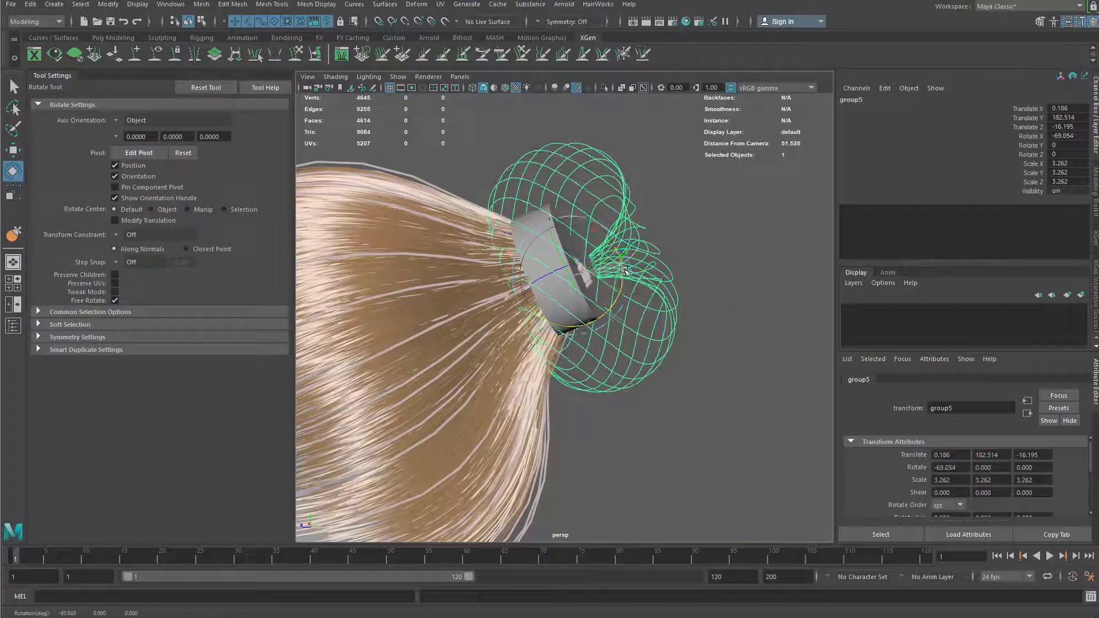
{"action": "key", "text": "w"}
{"action": "left_click_drag", "start_coordinate": [568, 286], "coordinate": [617, 245], "text": "alt"}
Isolate the bun group and the disc, and nudge the group to about 0.33, 182.86, -15.19 so it sits around the disc
{"action": "key", "text": "q"}
{"action": "left_click", "coordinate": [581, 303], "text": "shift"}
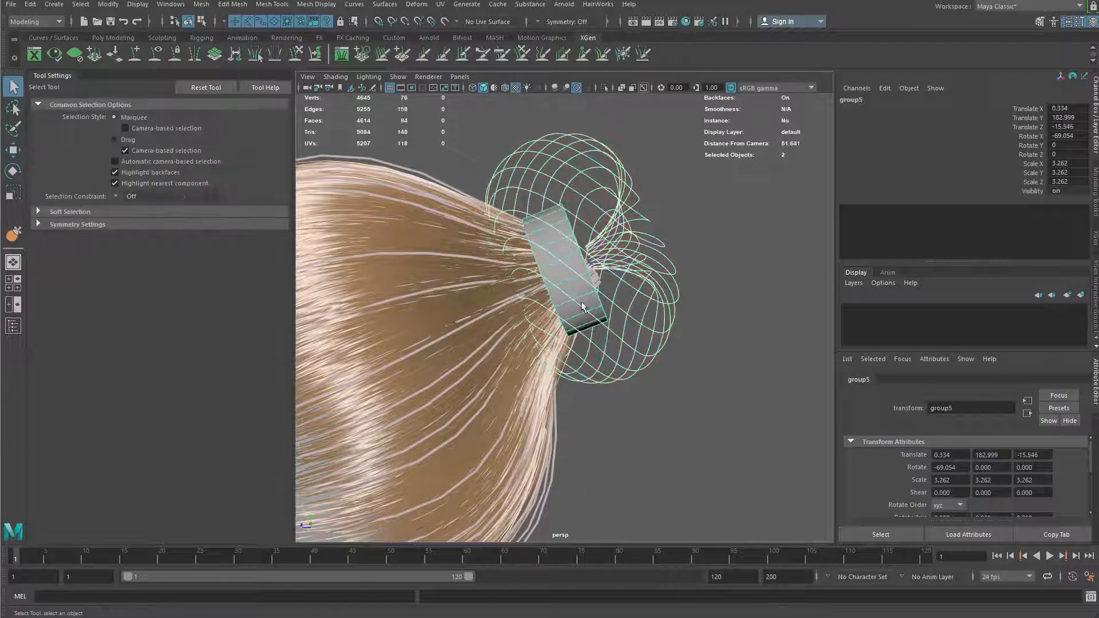
{"action": "key", "text": "ctrl+1"}
{"action": "left_click_drag", "start_coordinate": [582, 306], "coordinate": [657, 293], "text": "alt"}
{"action": "key", "text": "w"}
{"action": "left_click", "coordinate": [652, 258]}
{"action": "scroll", "coordinate": [644, 268], "scroll_direction": "up", "scroll_amount": 2}
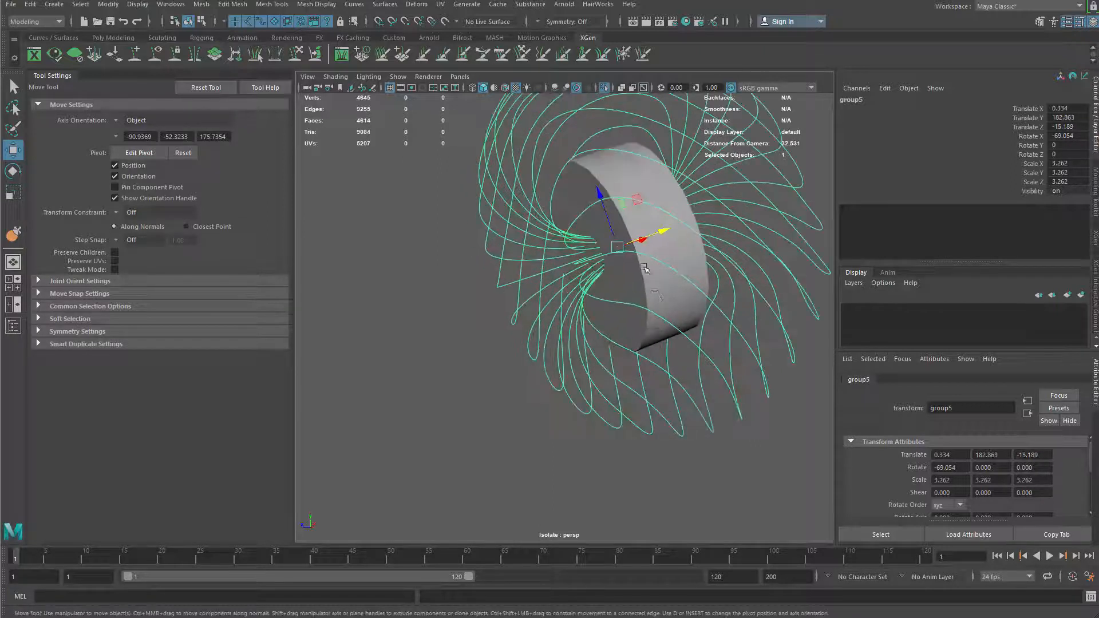
{"action": "left_click_drag", "start_coordinate": [675, 241], "coordinate": [647, 248], "text": "alt"}
Select all the bun curves and convert the selection to their first CVs to check which ends lie inside the disc
{"action": "key", "text": "q"}
{"action": "left_click", "coordinate": [618, 424]}
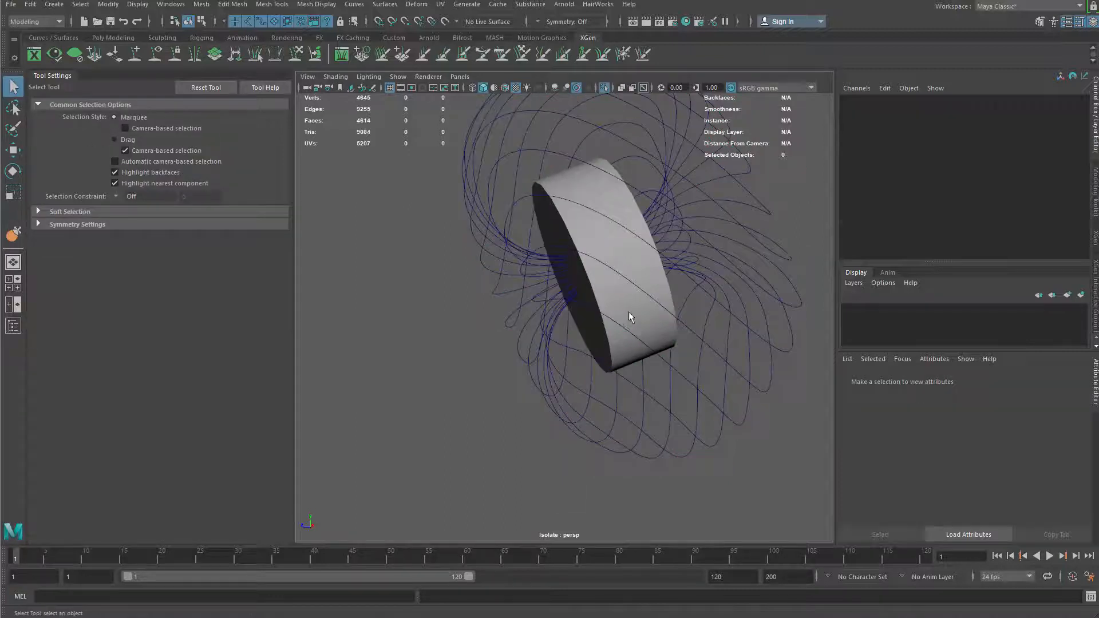
{"action": "left_click", "coordinate": [629, 311]}
{"action": "left_click_drag", "start_coordinate": [575, 342], "coordinate": [457, 309], "text": "alt"}
{"action": "scroll", "coordinate": [500, 316], "scroll_direction": "down", "scroll_amount": 4}
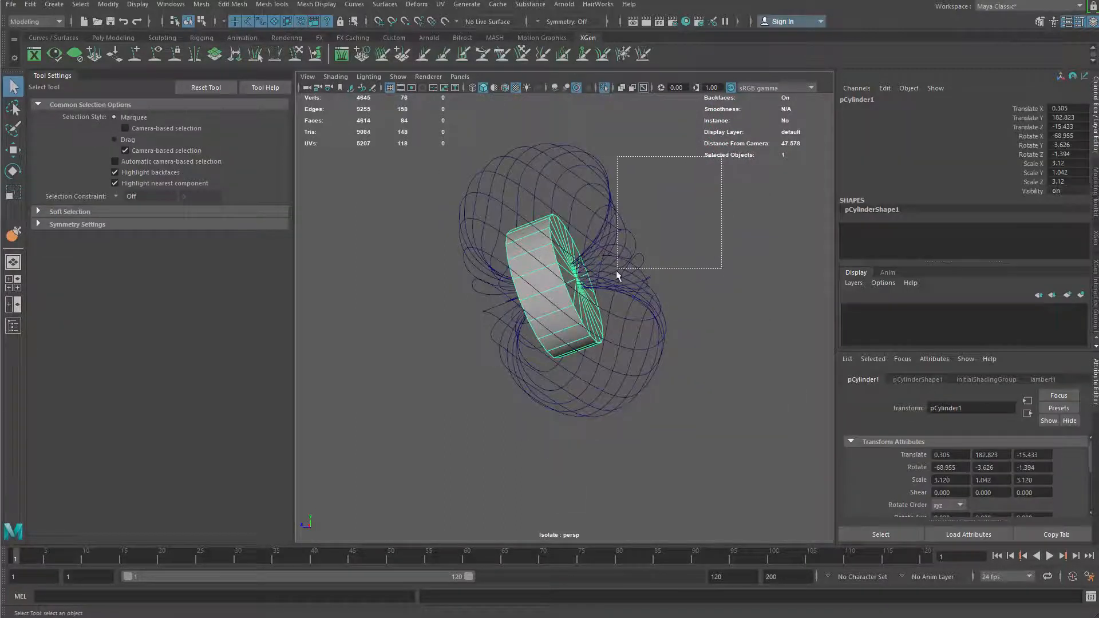
{"action": "left_click_drag", "start_coordinate": [603, 292], "coordinate": [603, 292]}
{"action": "left_click_drag", "start_coordinate": [604, 294], "coordinate": [653, 296], "text": "alt"}
{"action": "scroll", "coordinate": [572, 272], "scroll_direction": "up", "scroll_amount": 2}
{"action": "left_click_drag", "start_coordinate": [532, 269], "coordinate": [573, 272], "text": "alt"}
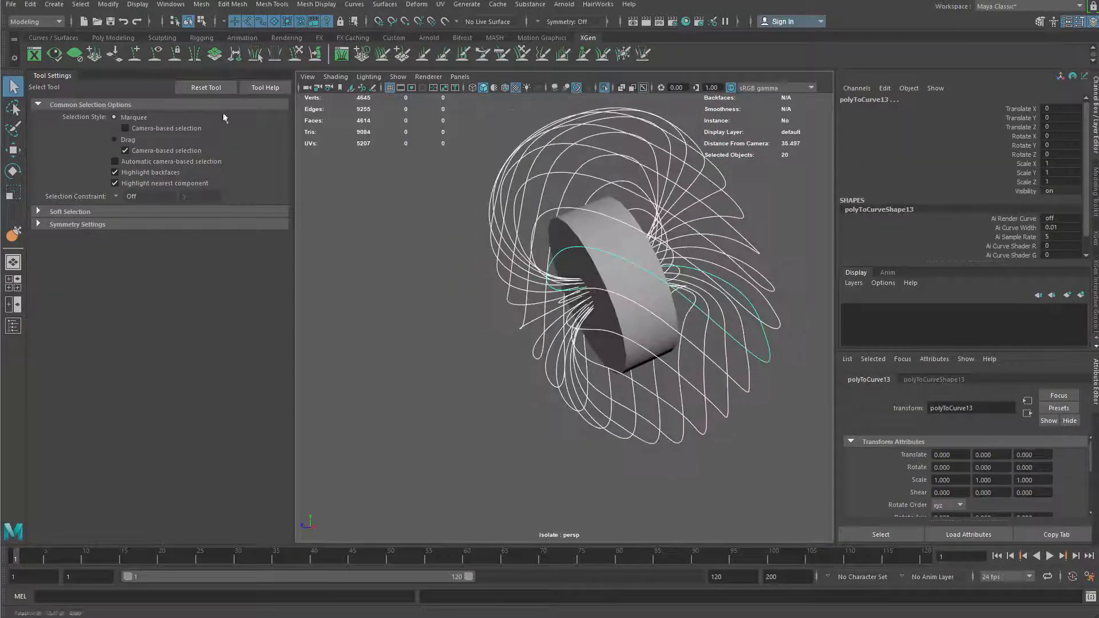
{"action": "left_click", "coordinate": [83, 6]}
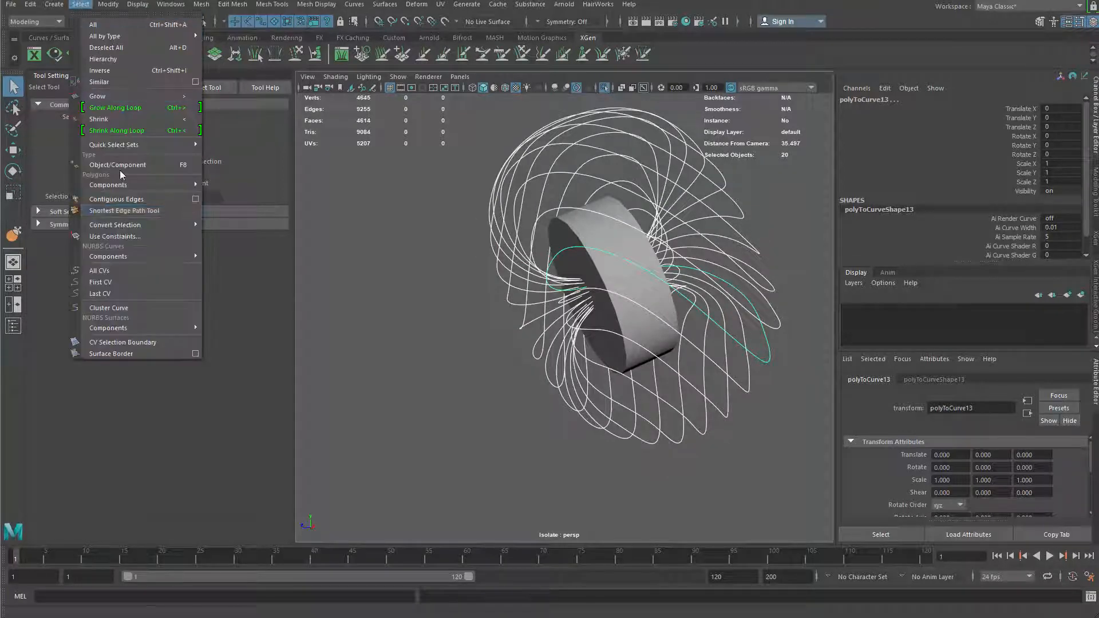
{"action": "left_click", "coordinate": [131, 283]}
{"action": "left_click_drag", "start_coordinate": [412, 326], "coordinate": [456, 343], "text": "alt"}
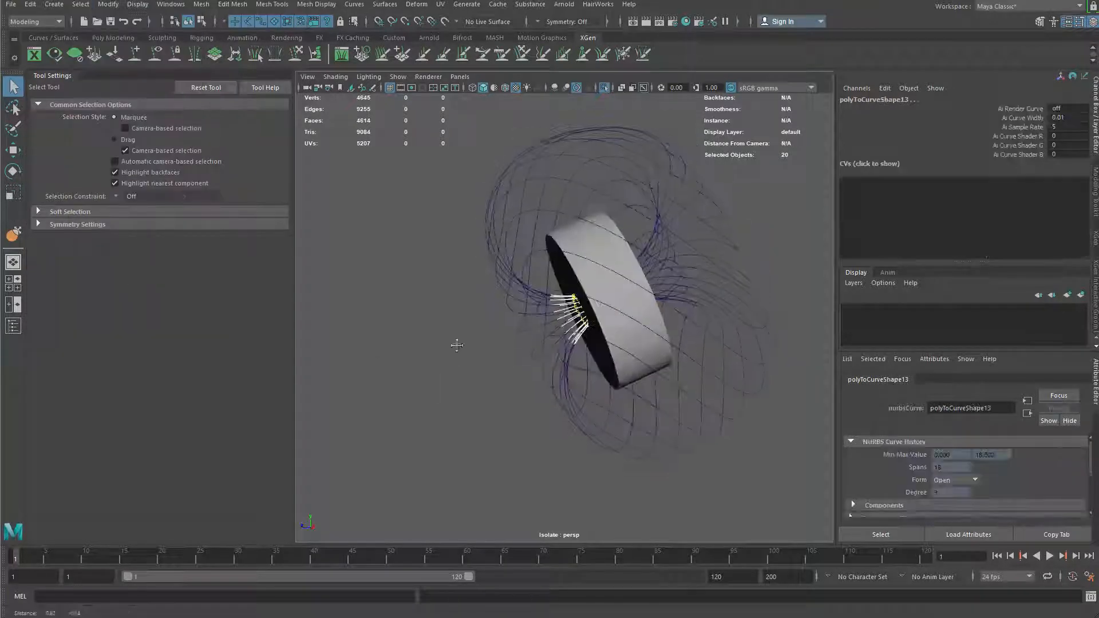
{"action": "scroll", "coordinate": [650, 306], "scroll_direction": "up", "scroll_amount": 5}
{"action": "left_click_drag", "start_coordinate": [650, 306], "coordinate": [595, 350], "text": "alt"}
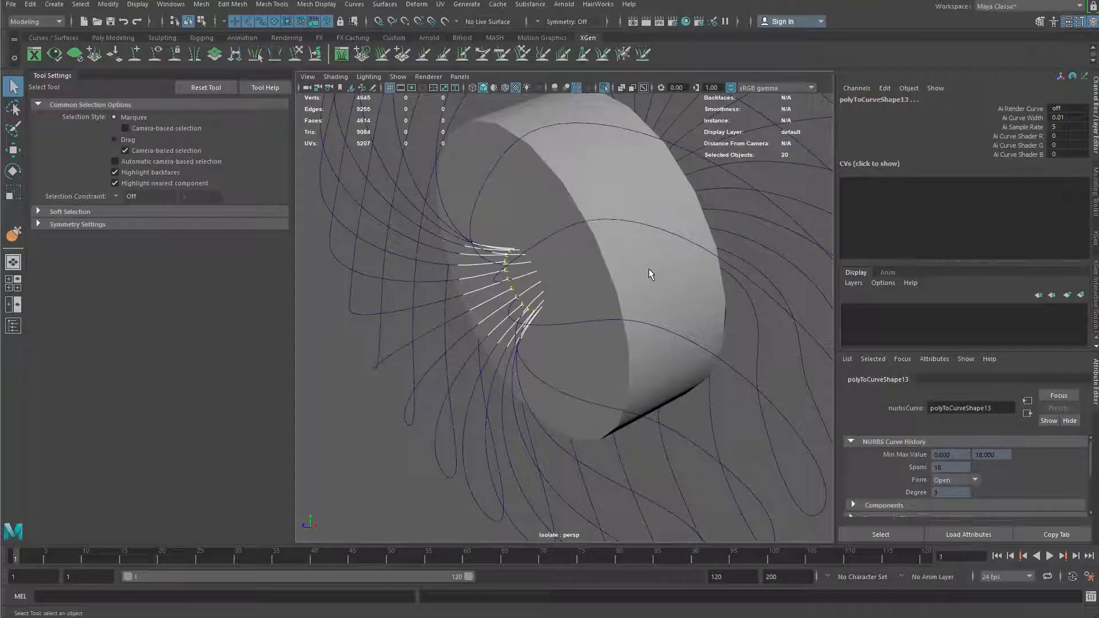
Make the disc a live surface and reselect the first CVs of all the bun curves
{"action": "left_click", "coordinate": [635, 286]}
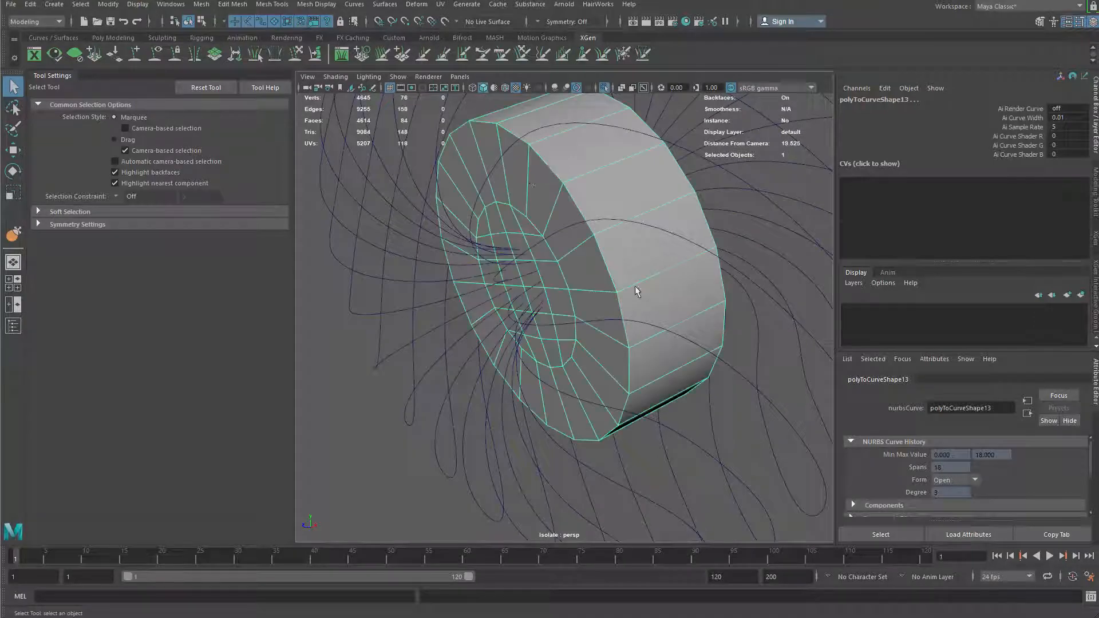
{"action": "left_click", "coordinate": [445, 21]}
{"action": "scroll", "coordinate": [591, 289], "scroll_direction": "down", "scroll_amount": 8}
{"action": "left_click_drag", "start_coordinate": [368, 136], "coordinate": [685, 493]}
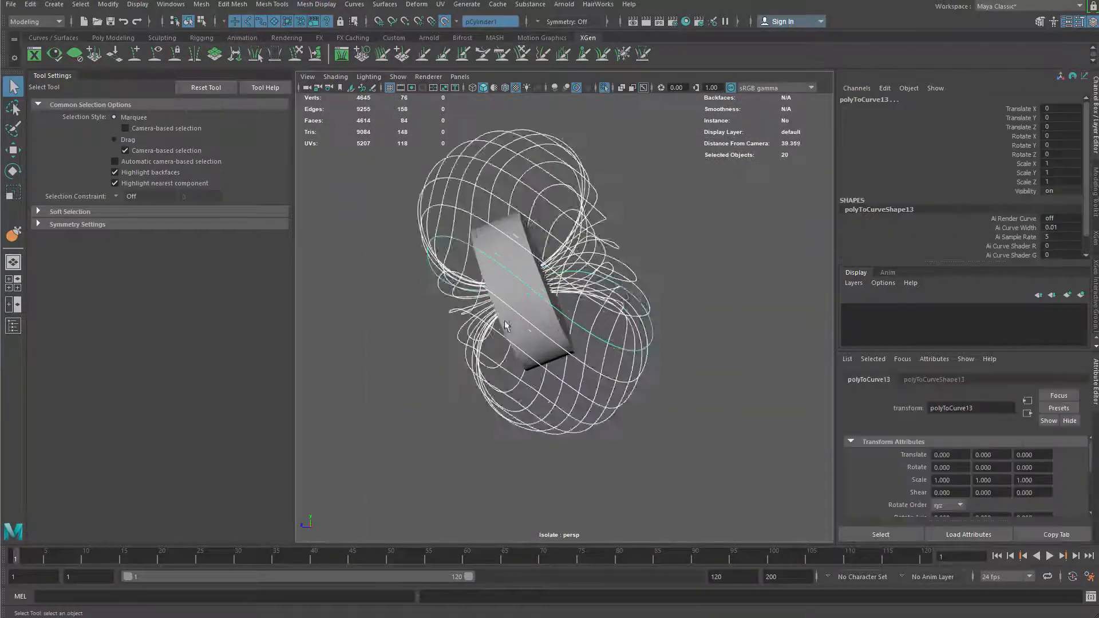
{"action": "left_click_drag", "start_coordinate": [504, 325], "coordinate": [554, 331], "text": "alt"}
{"action": "scroll", "coordinate": [554, 331], "scroll_direction": "up", "scroll_amount": 3}
{"action": "left_click", "coordinate": [138, 4]}
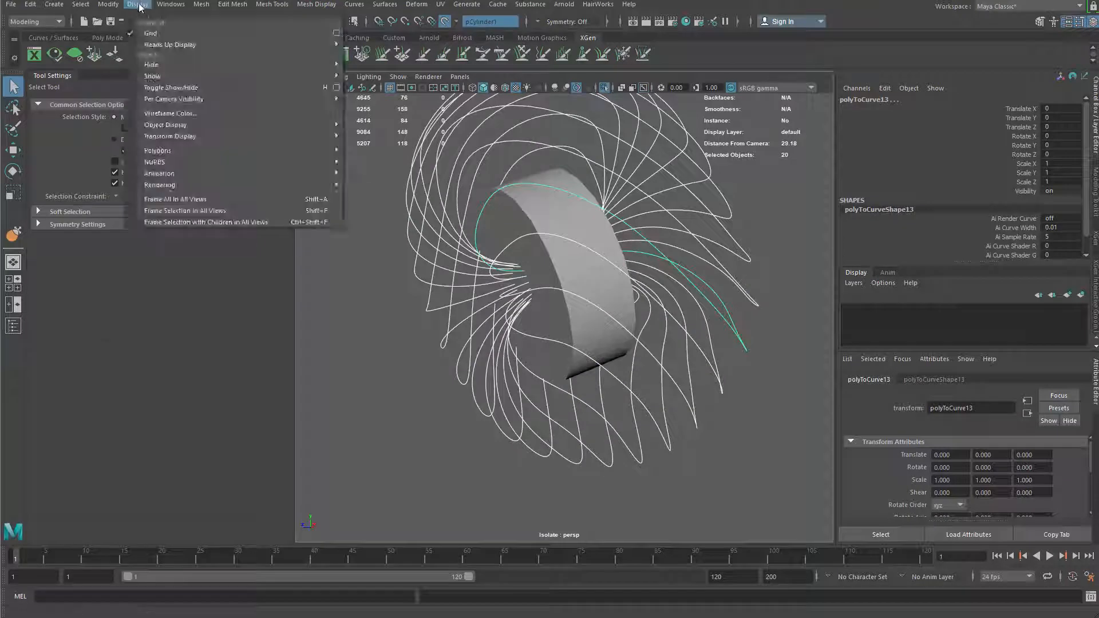
{"action": "mouse_move", "coordinate": [109, 7]}
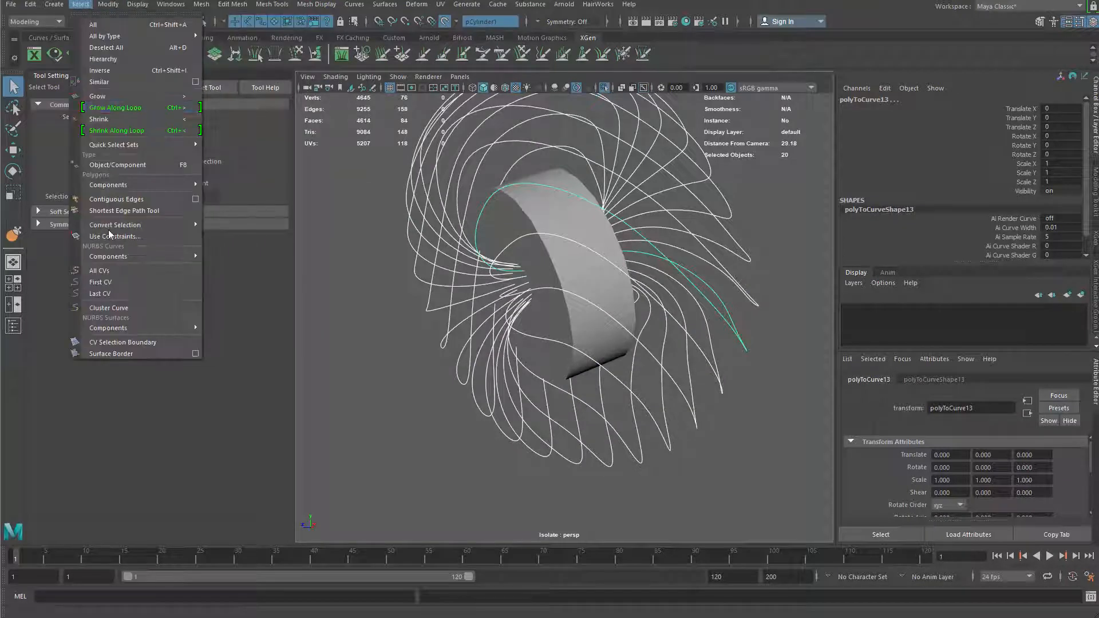
{"action": "left_click", "coordinate": [140, 282]}
Slide the selected first CVs onto the disc's flat face so the curve roots stick to the live surface
{"action": "left_click_drag", "start_coordinate": [454, 314], "coordinate": [610, 368], "text": "alt"}
{"action": "scroll", "coordinate": [524, 284], "scroll_direction": "up", "scroll_amount": 4}
{"action": "key", "text": "w"}
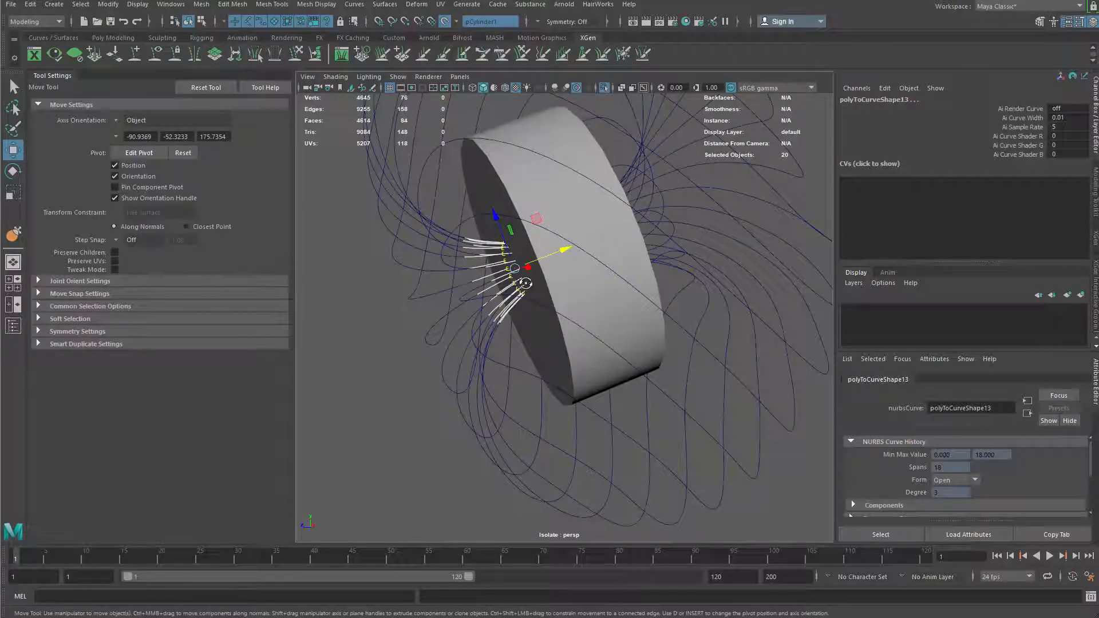
{"action": "left_click_drag", "start_coordinate": [525, 285], "coordinate": [500, 279], "text": "alt"}
{"action": "left_click_drag", "start_coordinate": [556, 250], "coordinate": [545, 254]}
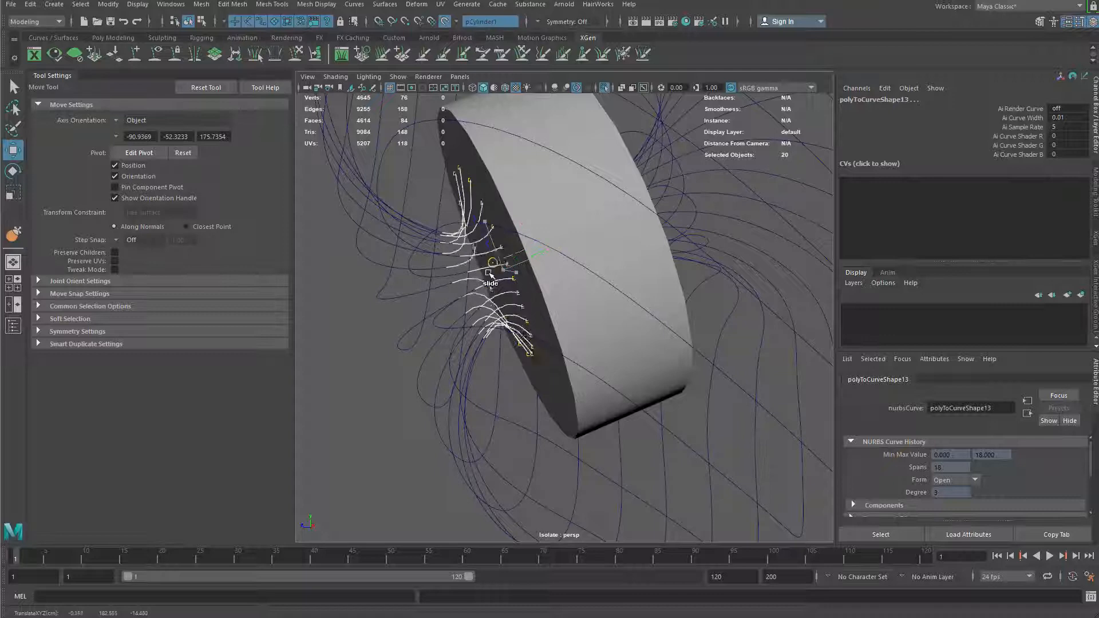
{"action": "left_click_drag", "start_coordinate": [502, 271], "coordinate": [517, 269]}
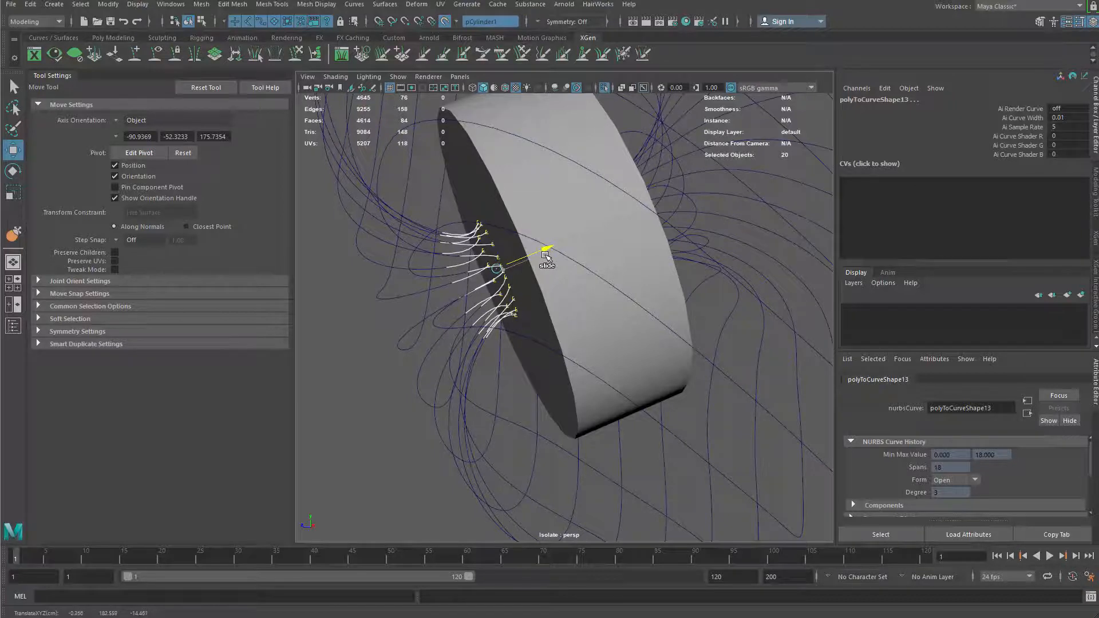
Reposition the ring of curve roots across the live disc face to bring it closer to the face's centre
{"action": "left_click_drag", "start_coordinate": [517, 219], "coordinate": [650, 278], "text": "alt"}
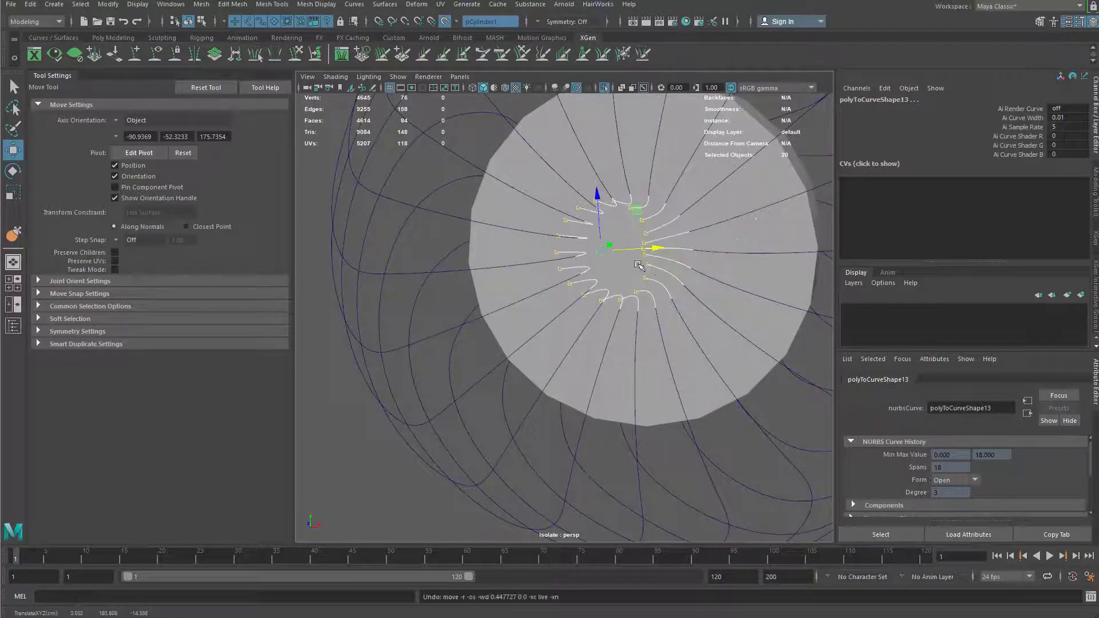
{"action": "key", "text": "r"}
{"action": "key", "text": "w"}
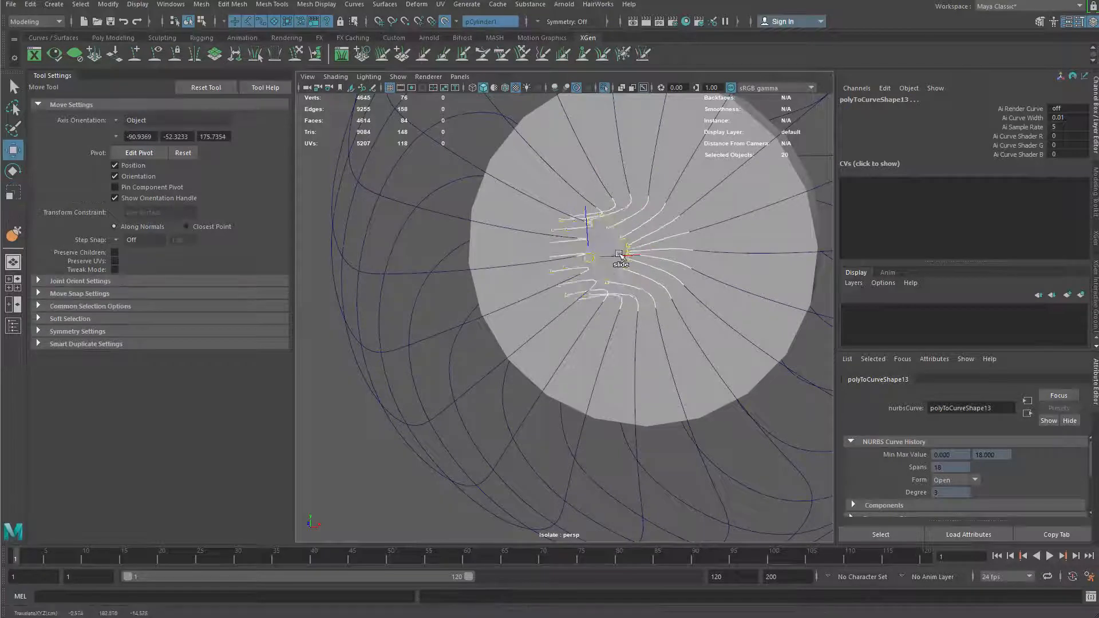
{"action": "left_click_drag", "start_coordinate": [632, 277], "coordinate": [577, 312], "text": "alt"}
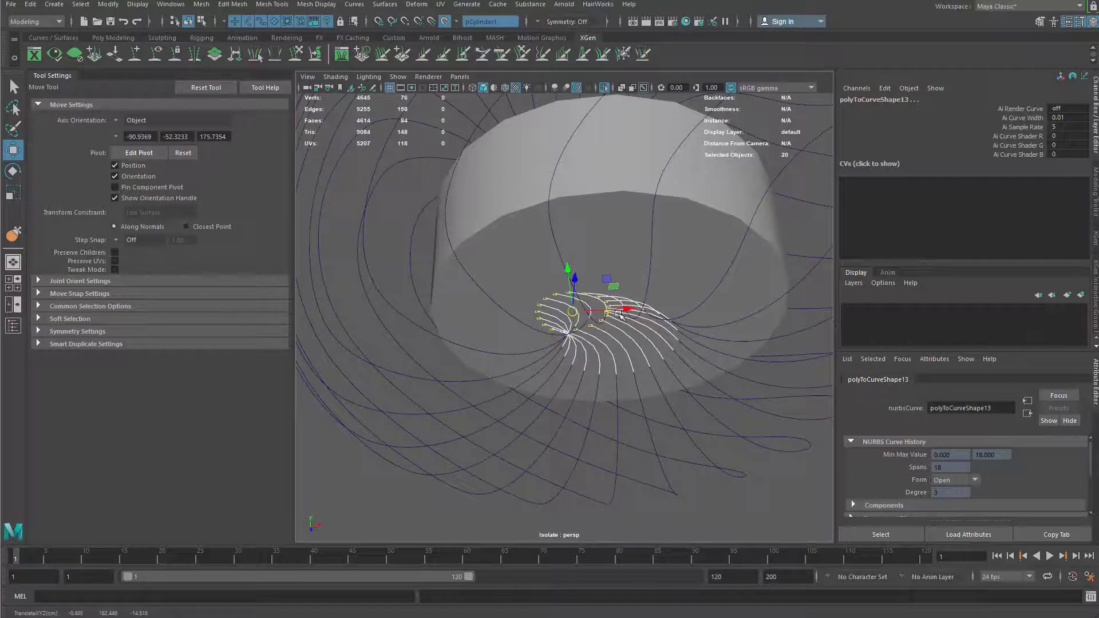
{"action": "left_click_drag", "start_coordinate": [625, 312], "coordinate": [580, 212], "text": "alt"}
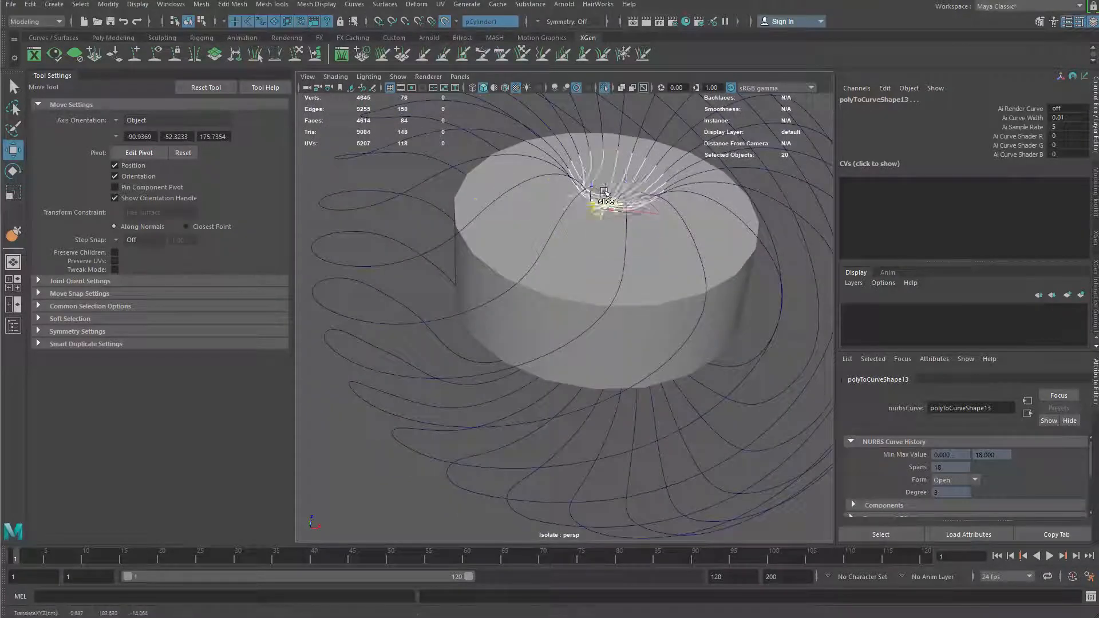
{"action": "left_click_drag", "start_coordinate": [650, 245], "coordinate": [605, 226], "text": "alt"}
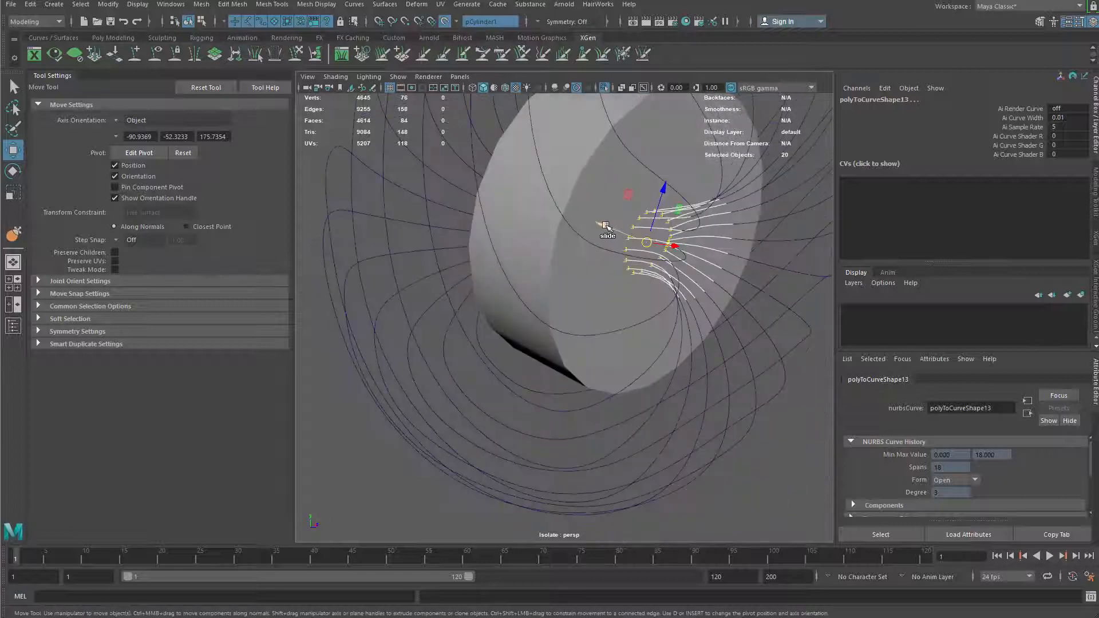
{"action": "left_click_drag", "start_coordinate": [677, 262], "coordinate": [515, 261], "text": "alt"}
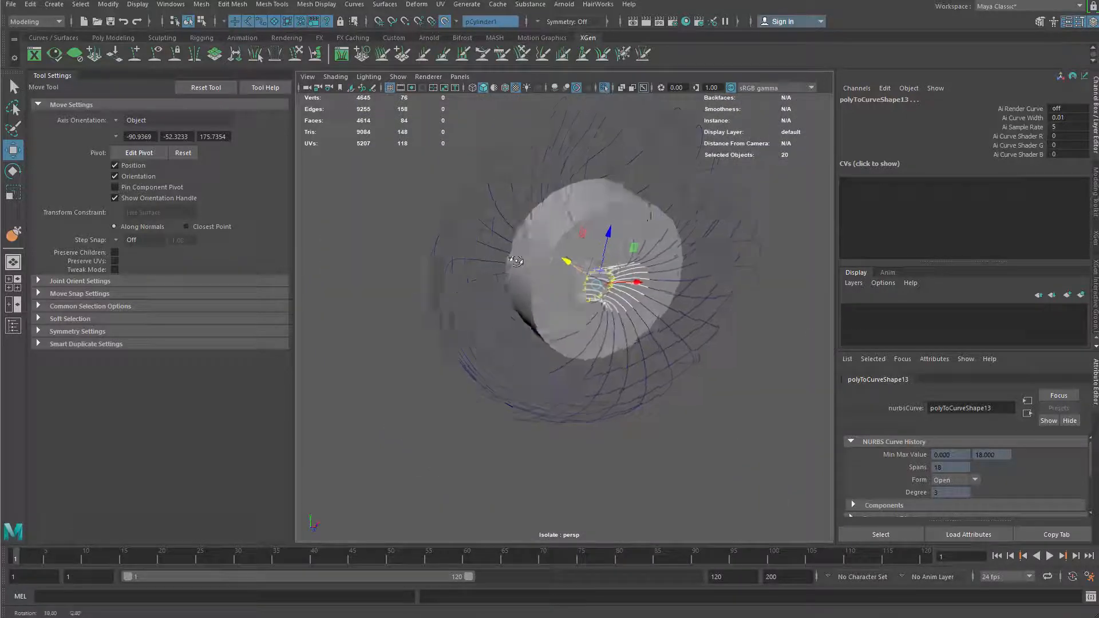
{"action": "mouse_move", "coordinate": [504, 307]}
{"action": "left_mouse_down", "text": "alt"}
{"action": "mouse_move", "coordinate": [500, 296]}
{"action": "mouse_move", "coordinate": [503, 323]}
{"action": "mouse_move", "coordinate": [457, 150]}
{"action": "mouse_move", "coordinate": [515, 292]}
{"action": "left_mouse_up", "text": "alt"}
Align the Move tool's custom pivot to a radial edge of the disc, with the live surface turned off
{"action": "left_click_drag", "start_coordinate": [527, 292], "coordinate": [525, 308], "text": "alt"}
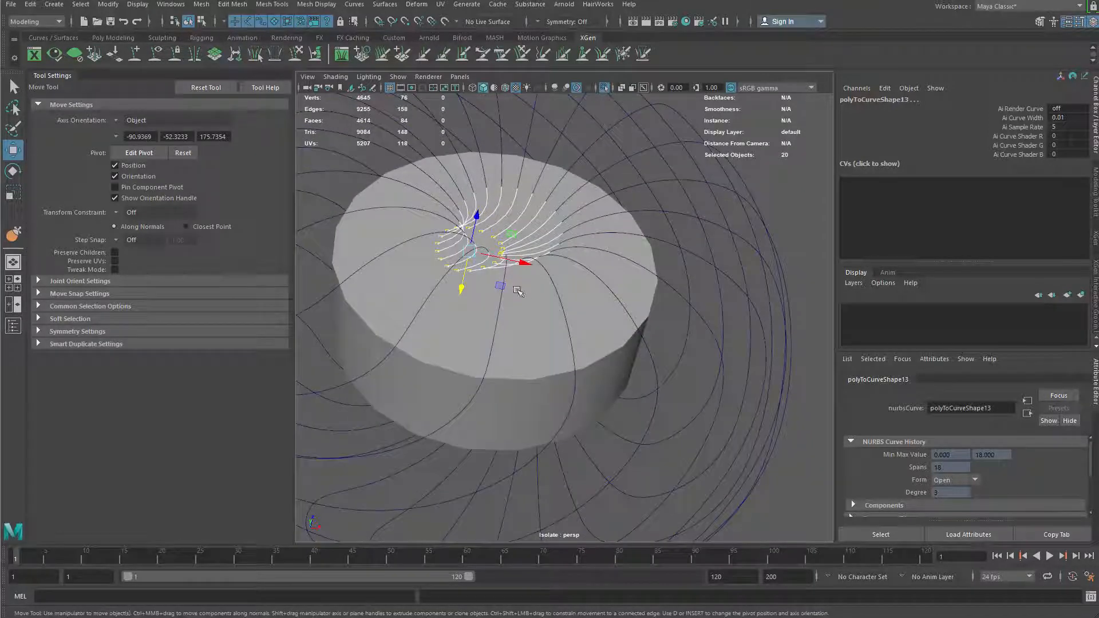
{"action": "right_click_drag", "start_coordinate": [517, 291], "coordinate": [517, 363]}
{"action": "key", "text": "d"}
{"action": "left_click", "coordinate": [531, 367], "text": "ctrl"}
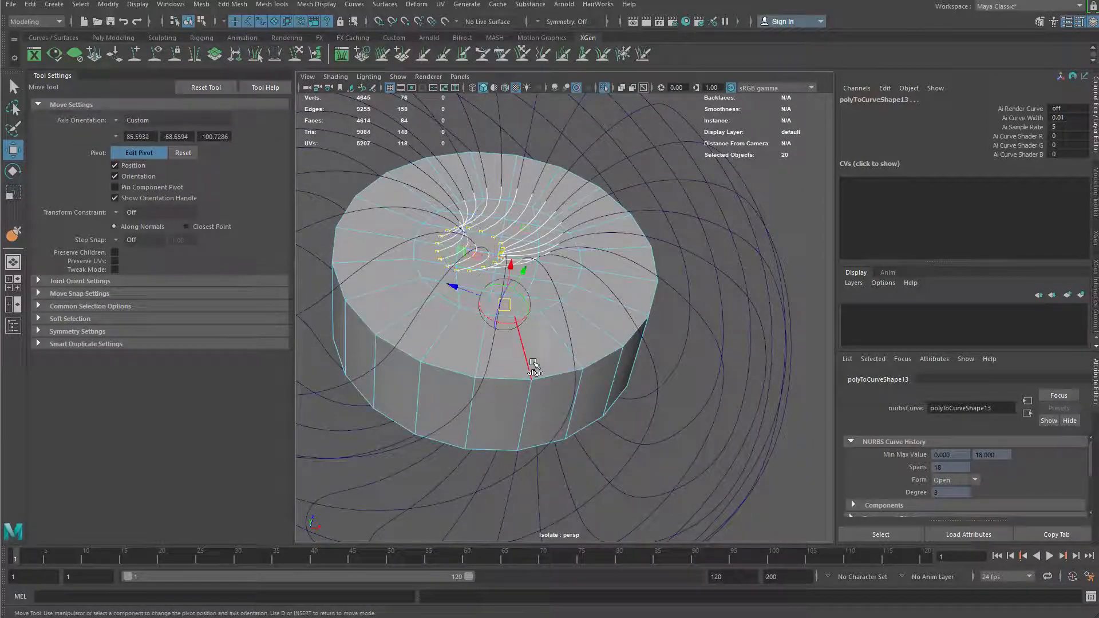
Move the curve-root CVs along the aligned pivot axes to centre their ring on the disc face
{"action": "left_click_drag", "start_coordinate": [458, 286], "coordinate": [561, 270]}
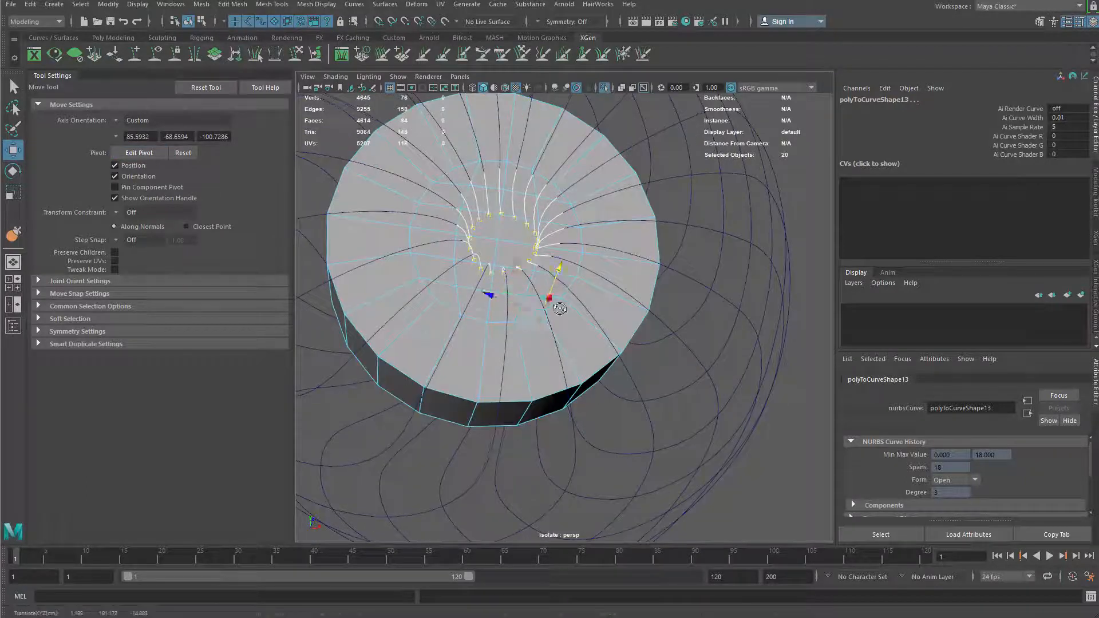
{"action": "left_click_drag", "start_coordinate": [559, 308], "coordinate": [551, 319], "text": "alt"}
{"action": "left_click_drag", "start_coordinate": [486, 299], "coordinate": [552, 268], "text": "alt"}
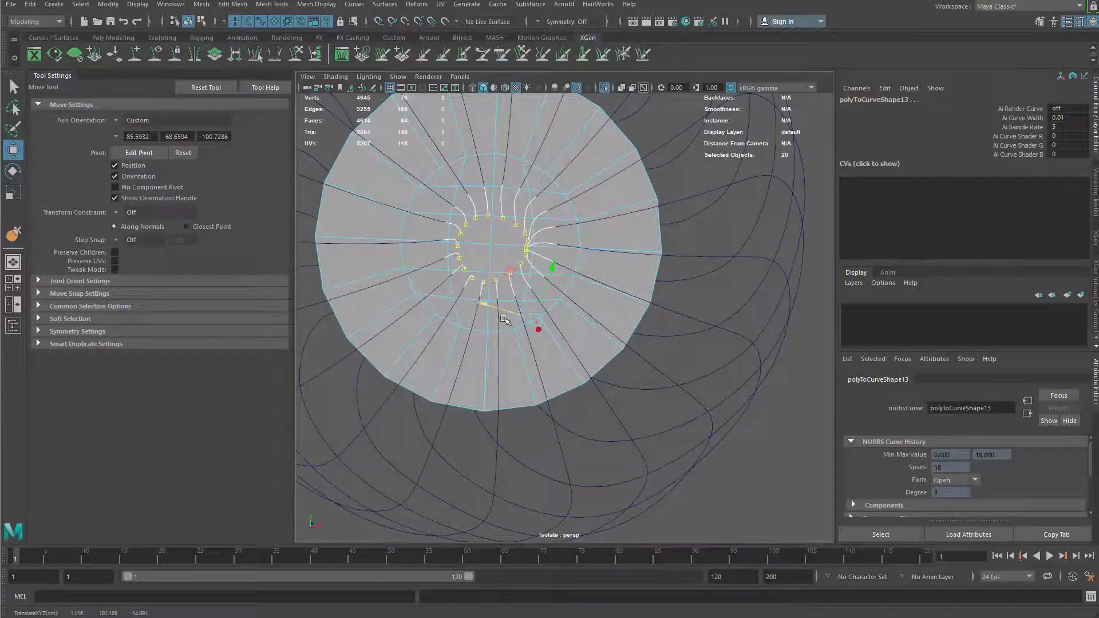
{"action": "scroll", "coordinate": [504, 319], "scroll_direction": "down", "scroll_amount": 5}
{"action": "mouse_move", "coordinate": [515, 304]}
{"action": "left_mouse_down", "text": "alt"}
{"action": "mouse_move", "coordinate": [498, 228]}
{"action": "mouse_move", "coordinate": [513, 311]}
{"action": "left_mouse_up", "text": "alt"}
{"action": "key", "text": "q"}
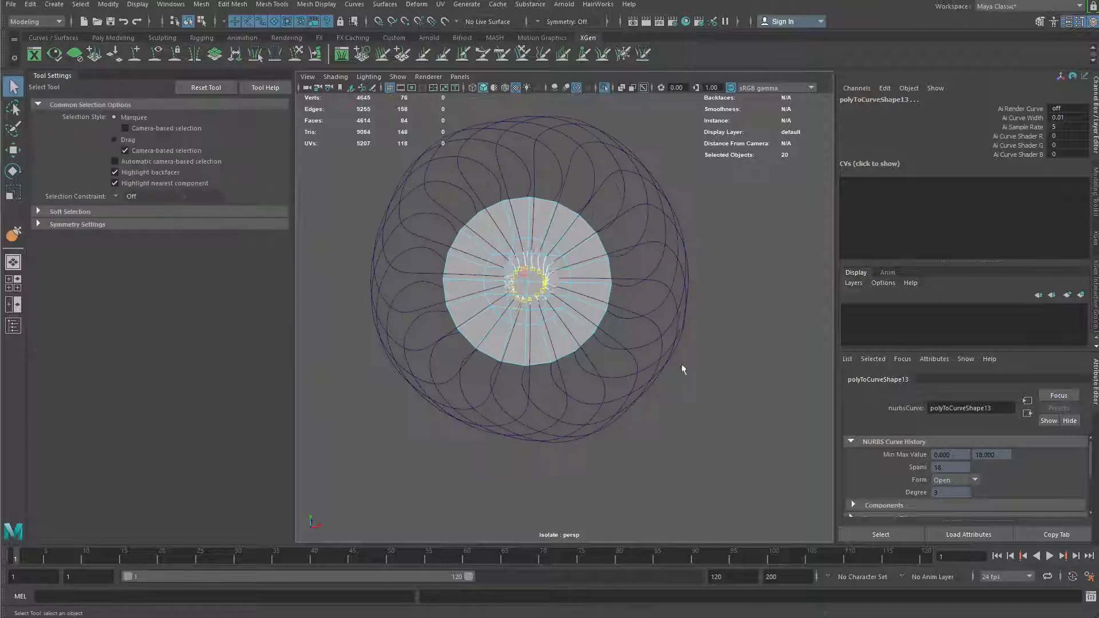
Undo the last two operations and select all the bun curves together with the disc in object mode
{"action": "key", "text": "ctrl+z"}
{"action": "key", "text": "ctrl+z"}
{"action": "right_click_drag", "start_coordinate": [679, 390], "coordinate": [457, 380], "text": "alt"}
{"action": "left_click_drag", "start_coordinate": [458, 380], "coordinate": [434, 378], "text": "alt"}
{"action": "left_click", "coordinate": [435, 378]}
{"action": "left_click_drag", "start_coordinate": [441, 159], "coordinate": [673, 466]}
{"action": "left_click_drag", "start_coordinate": [673, 465], "coordinate": [656, 344], "text": "alt"}
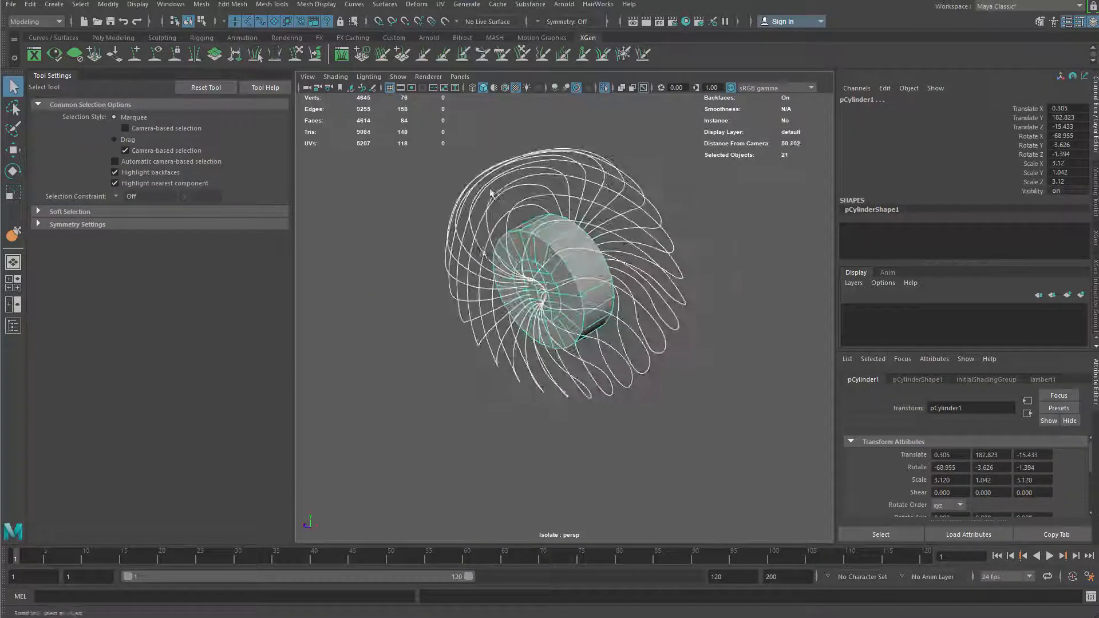
{"action": "mouse_move", "coordinate": [580, 324]}
{"action": "left_mouse_down", "text": "alt"}
{"action": "mouse_move", "coordinate": [687, 325]}
{"action": "mouse_move", "coordinate": [591, 323]}
{"action": "left_mouse_up", "text": "alt"}
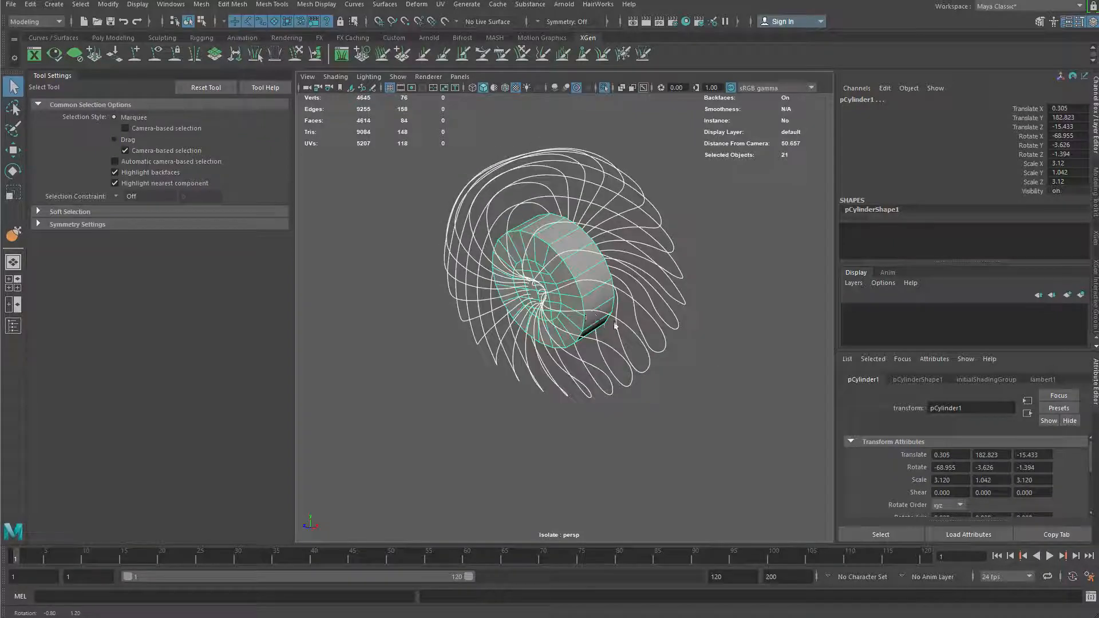
{"action": "left_click", "coordinate": [614, 325]}
{"action": "key", "text": "ctrl+z"}
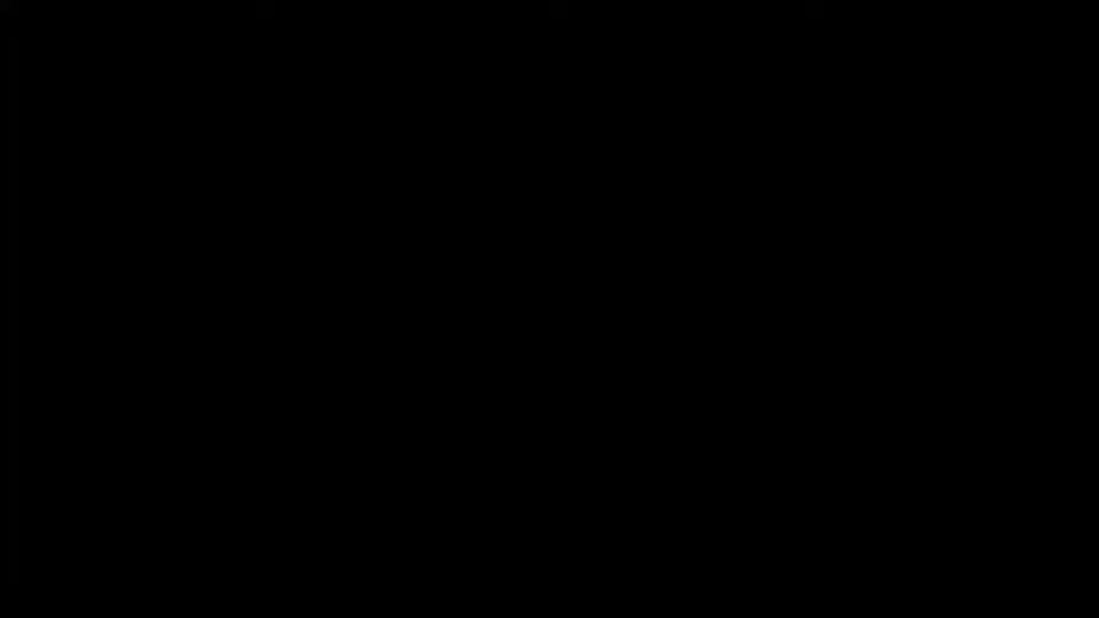